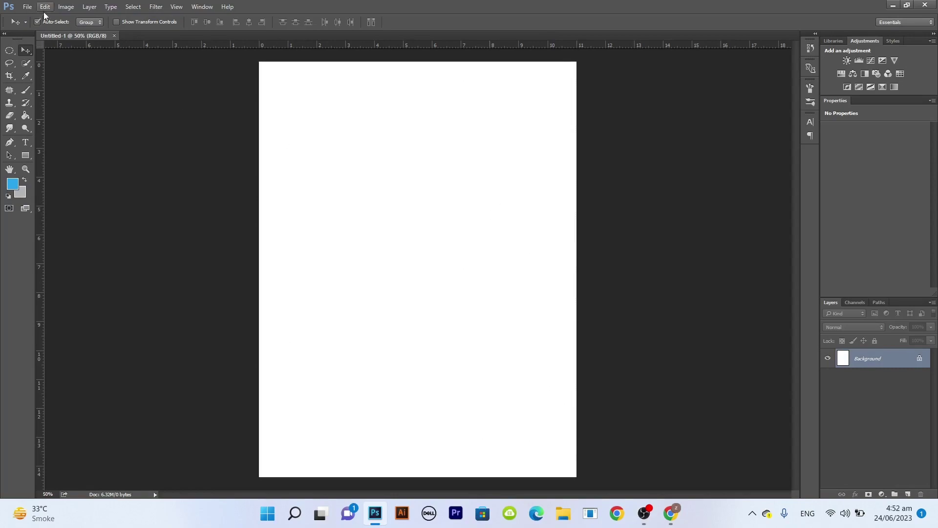
Step: Start a Place Embedded, then cancel the file picker without placing an image
click(28, 6)
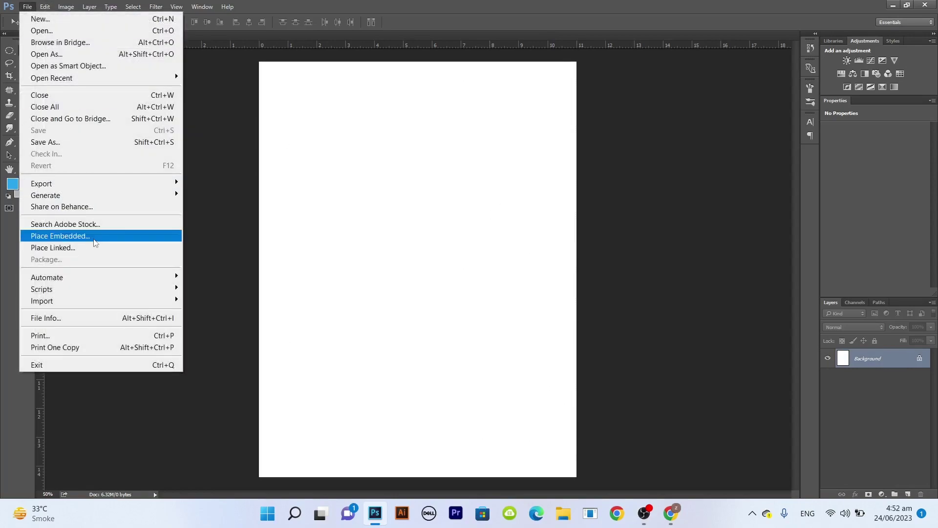
click(91, 237)
double_click(233, 169)
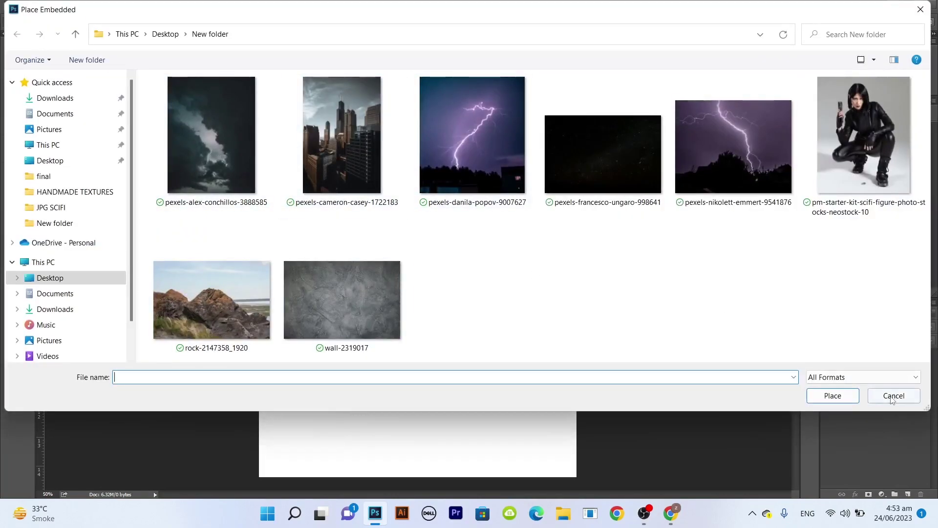
Step: Add a Solid Color fill layer in dark navy #062639
click(882, 494)
click(852, 240)
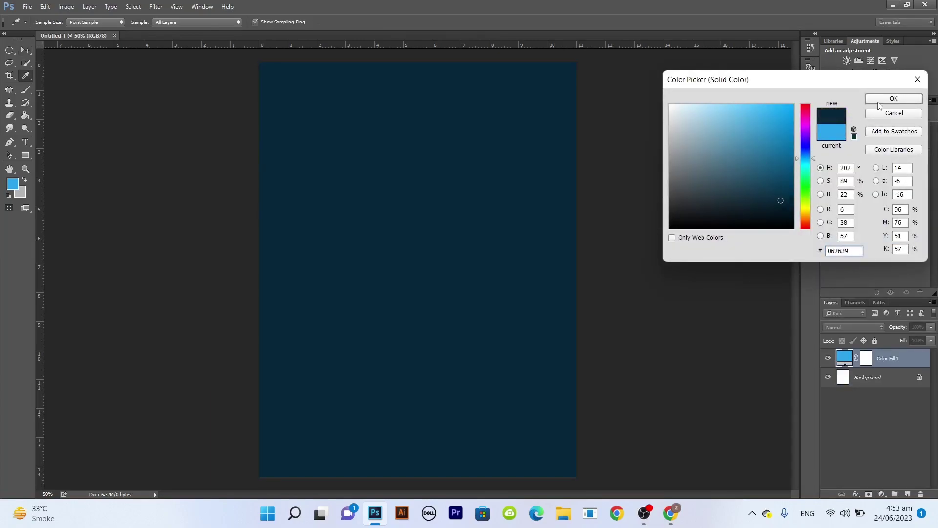
click(911, 98)
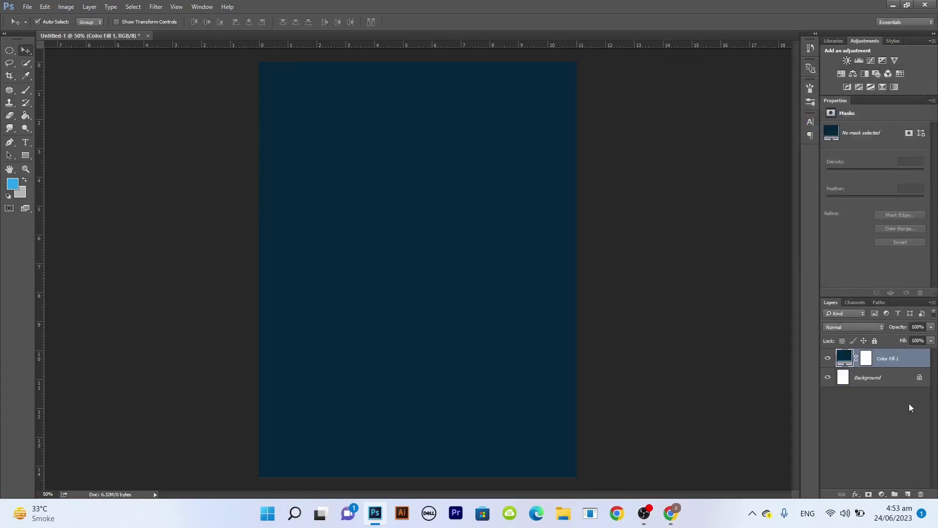
Step: On a new layer, paint a large soft lighter-blue glow near the top of the canvas
click(907, 494)
key(i)
click(385, 211)
click(14, 183)
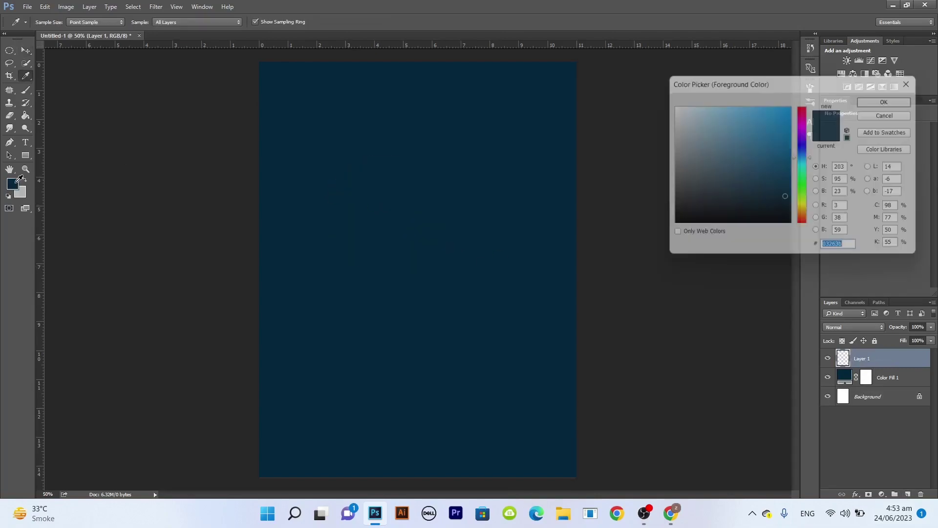
click(908, 98)
key(b)
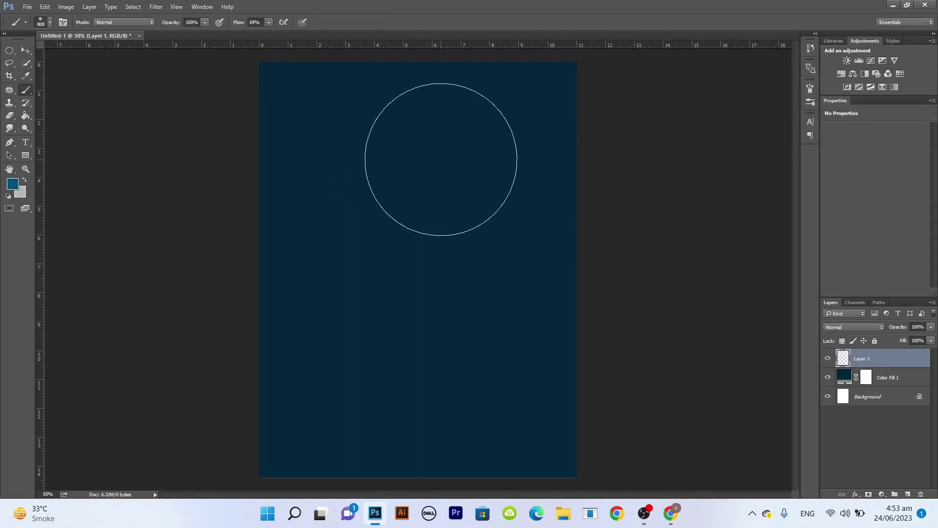
key(bracketright)
key(bracketright)
key(bracketright)
click(419, 154)
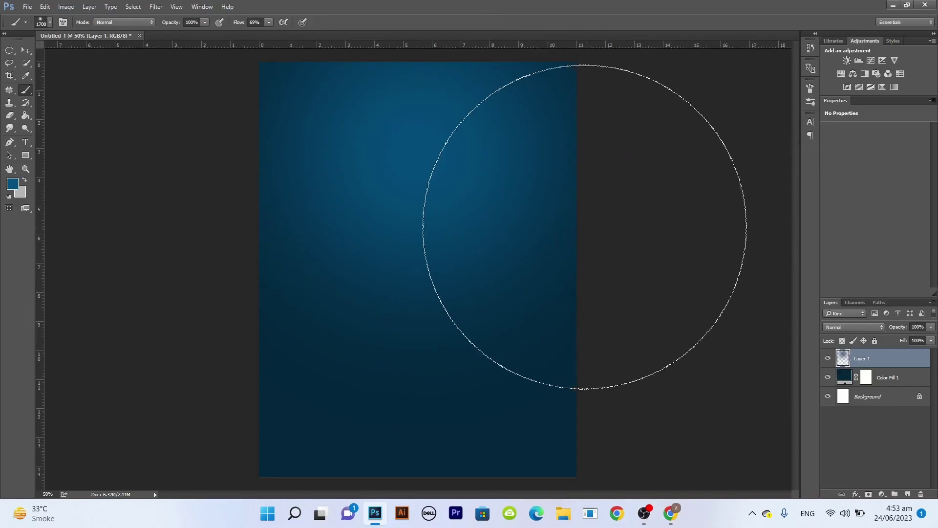
Step: Brighten the glow at the top centre with a brighter blue and a 1000 px brush
key(i)
click(13, 184)
click(894, 98)
key(b)
key(bracketleft)
key(bracketleft)
key(bracketleft)
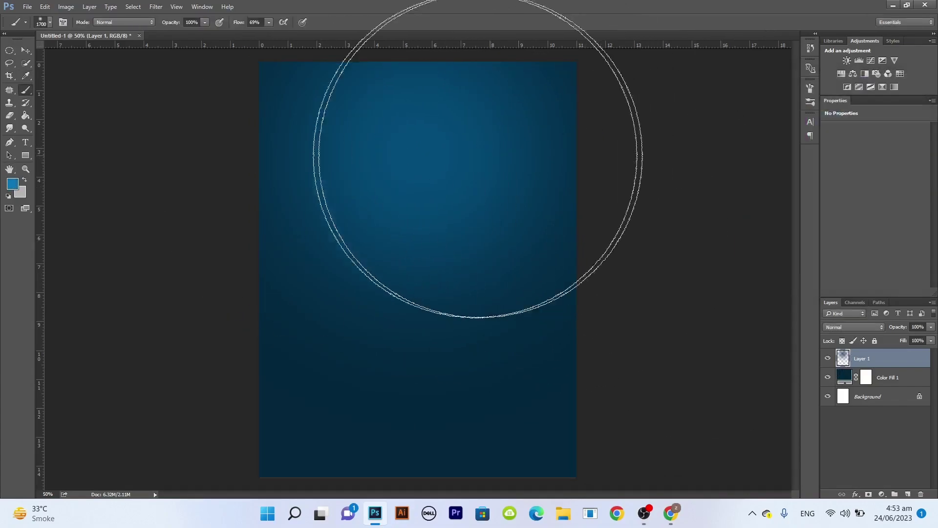
click(416, 129)
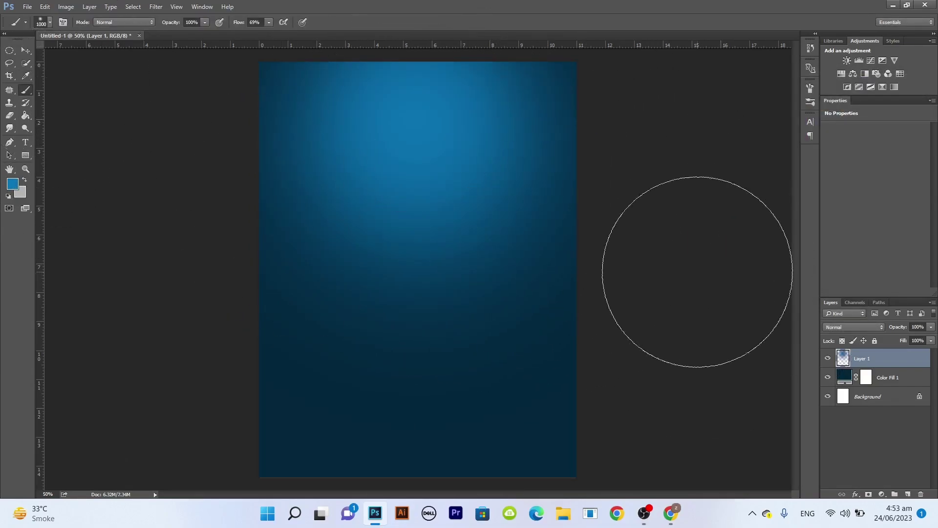
Step: Convert the glow and navy fill layers into one smart object
shift+click(888, 378)
right_click(898, 357)
click(831, 198)
Step: Place the stormy cloud photo and move it up toward the top of the page
key(alt+f)
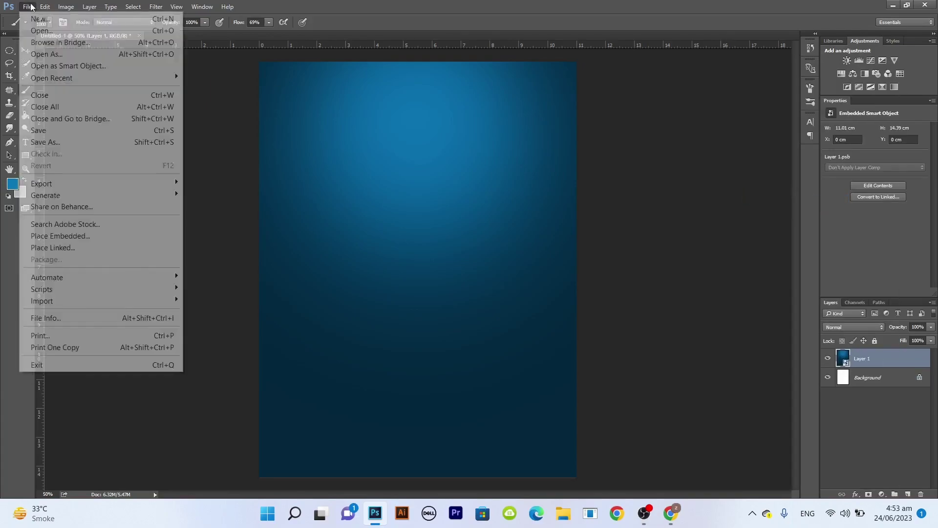
click(98, 236)
double_click(231, 148)
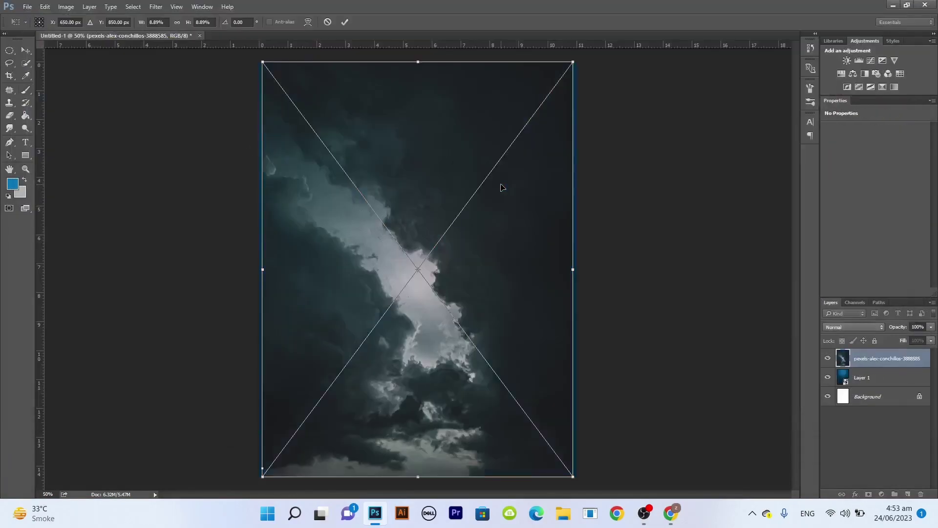
key(super+space)
key(Return)
mouse_move(509, 269)
mouse_down()
mouse_move(516, 173)
mouse_move(510, 198)
mouse_up()
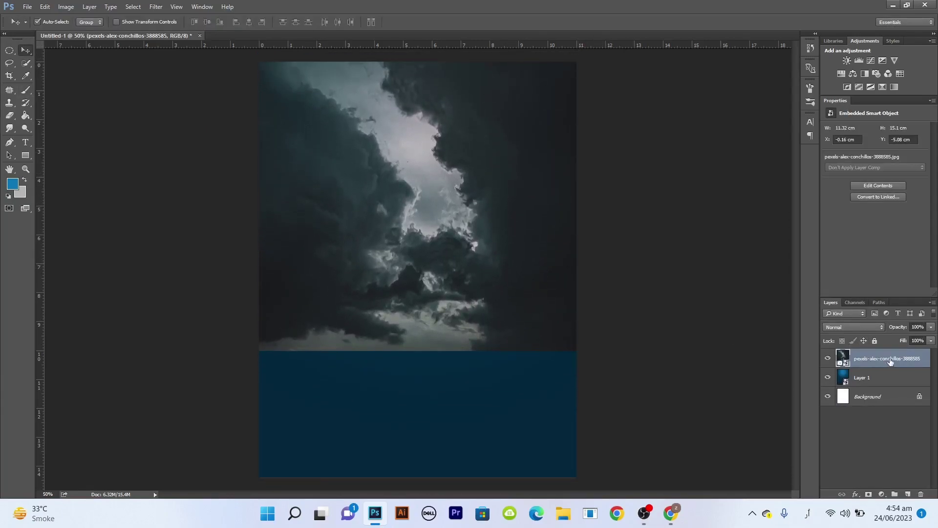
Step: Set the clouds to Luminosity blending and mask out their bottom with a black brush
click(853, 327)
click(841, 518)
click(869, 495)
key(d)
key(b)
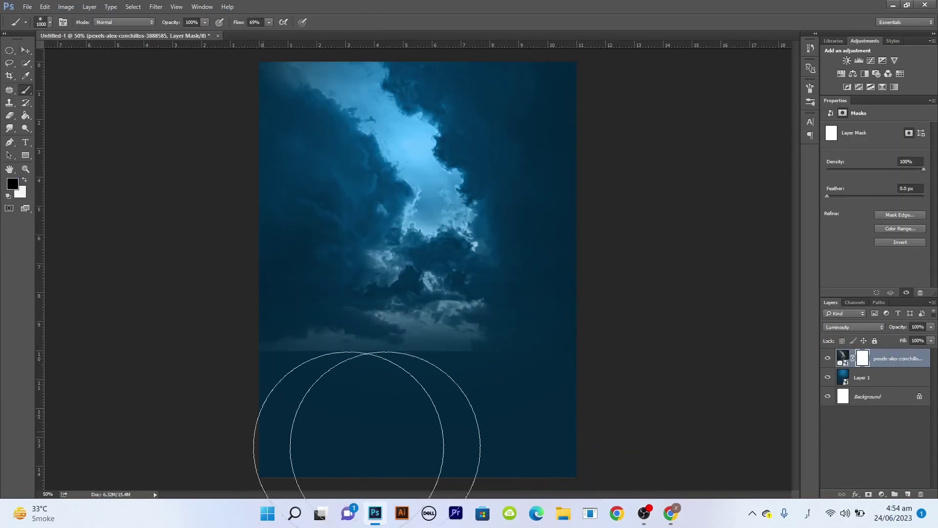
drag(367, 447, 526, 421)
right_click(880, 358)
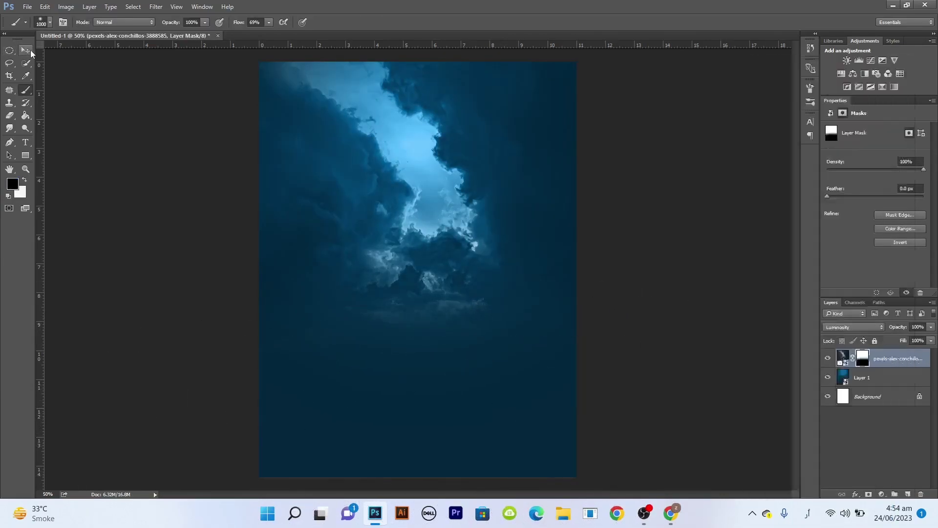
key(alt+shift+bracketleft)
Step: Place the city skyline photo, scaled to cover the whole page
click(28, 7)
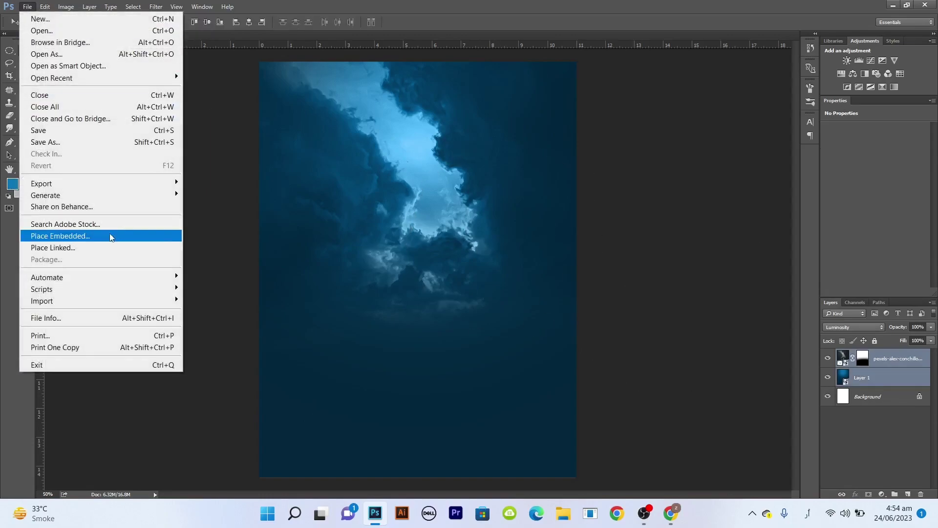
click(108, 235)
double_click(336, 164)
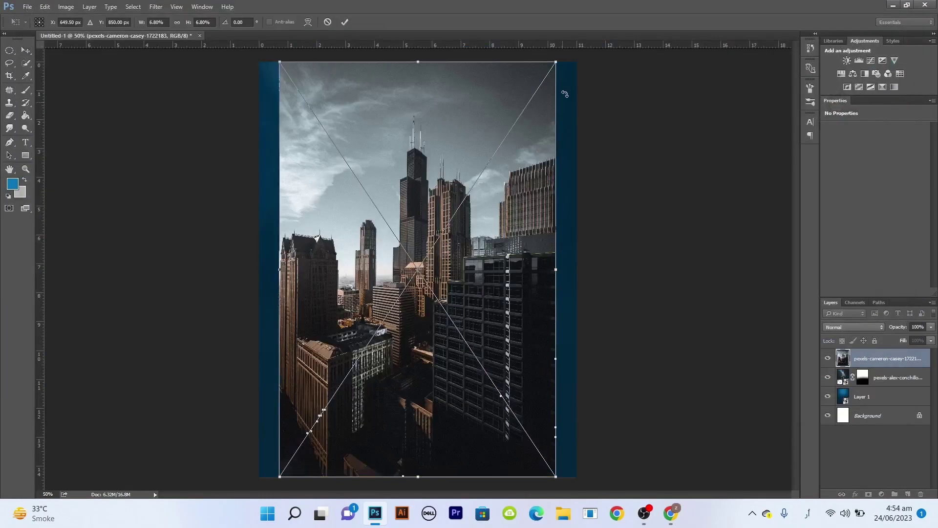
drag(557, 61, 586, 43)
scroll(551, 126, down, 2)
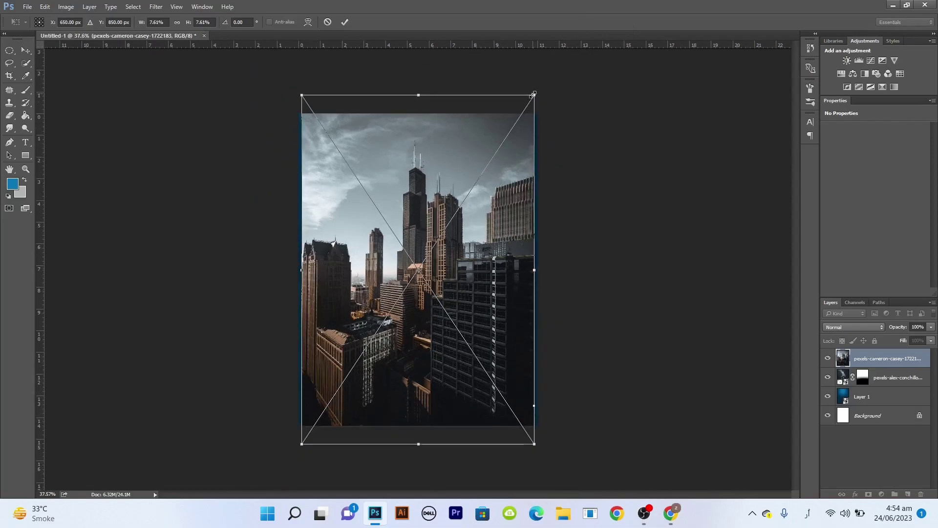
drag(536, 92, 539, 88)
key(Return)
Step: Quick-select the sky above the skyline, subtracting the building edges from the selection
scroll(449, 307, up, 2)
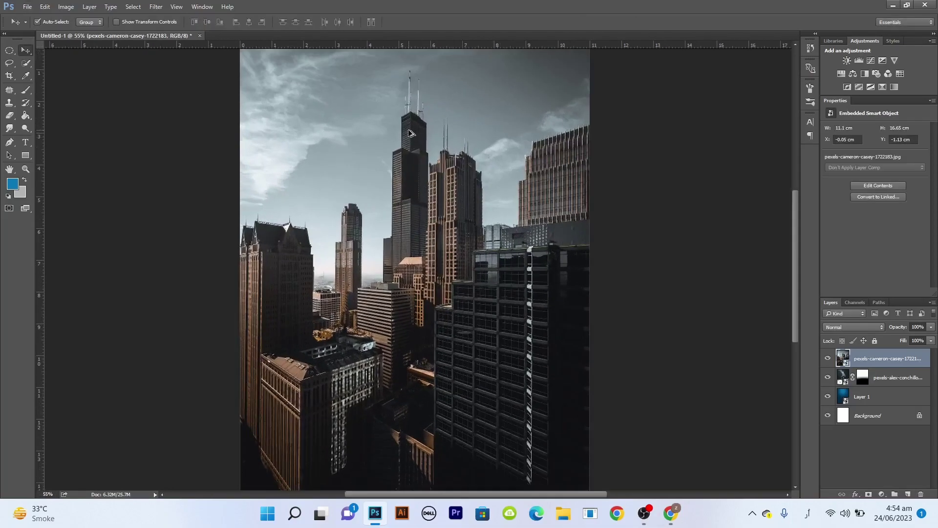
scroll(425, 244, up, 2)
scroll(403, 185, up, 2)
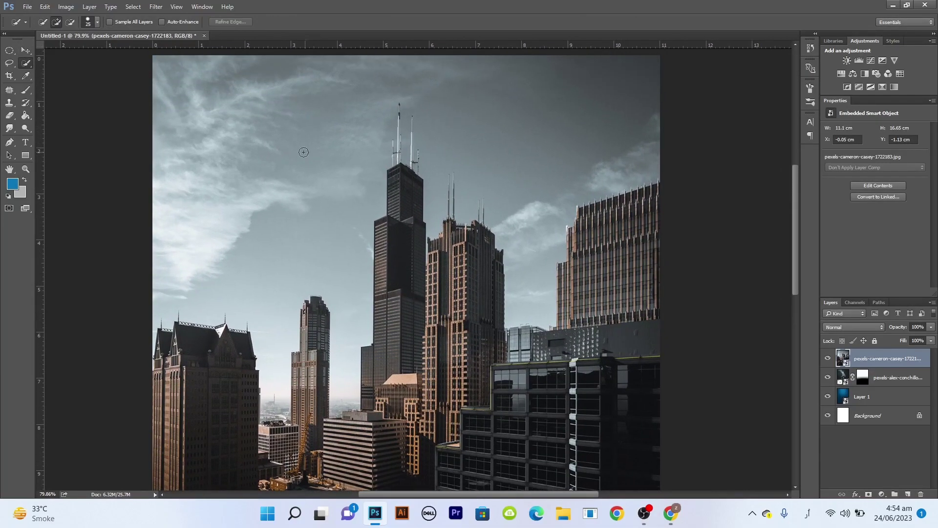
mouse_move(303, 264)
mouse_down()
mouse_move(341, 299)
mouse_move(415, 86)
mouse_up()
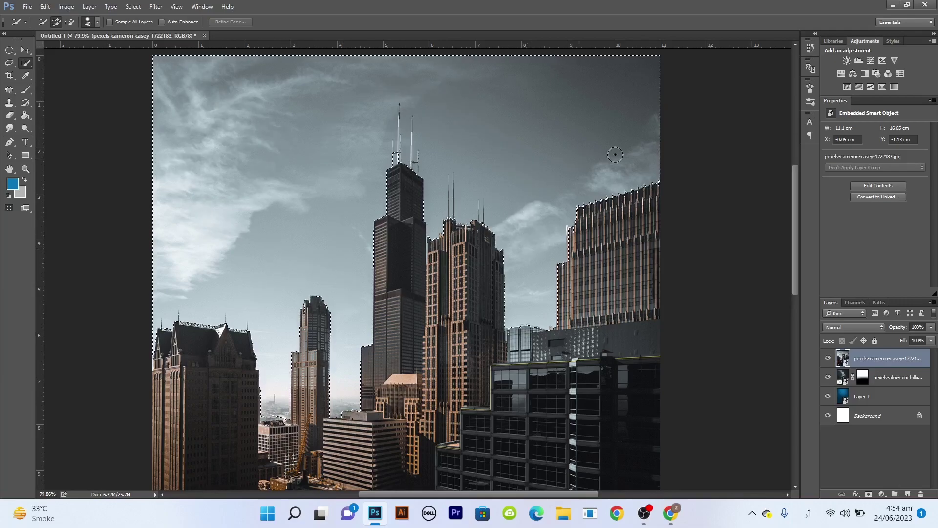
scroll(533, 248, up, 3)
scroll(566, 218, up, 2)
key(x)
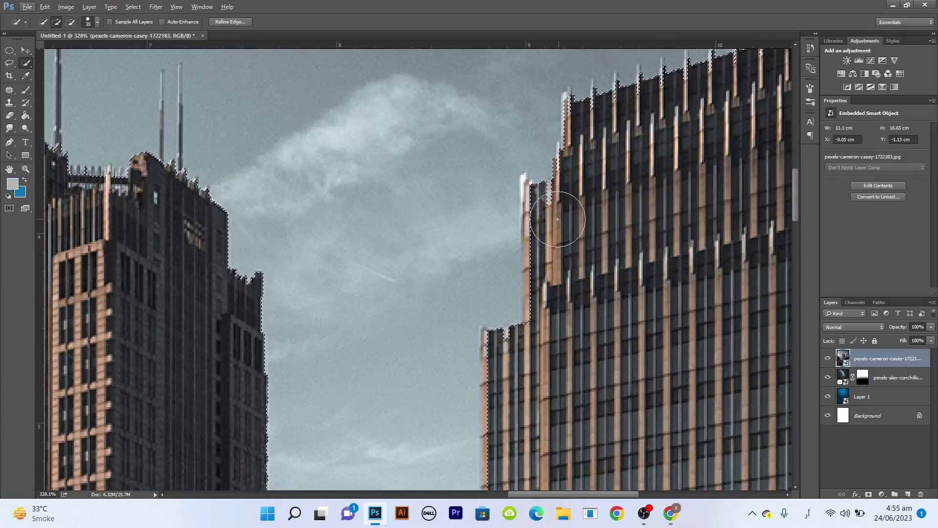
key(bracketleft)
key(bracketleft)
key(bracketleft)
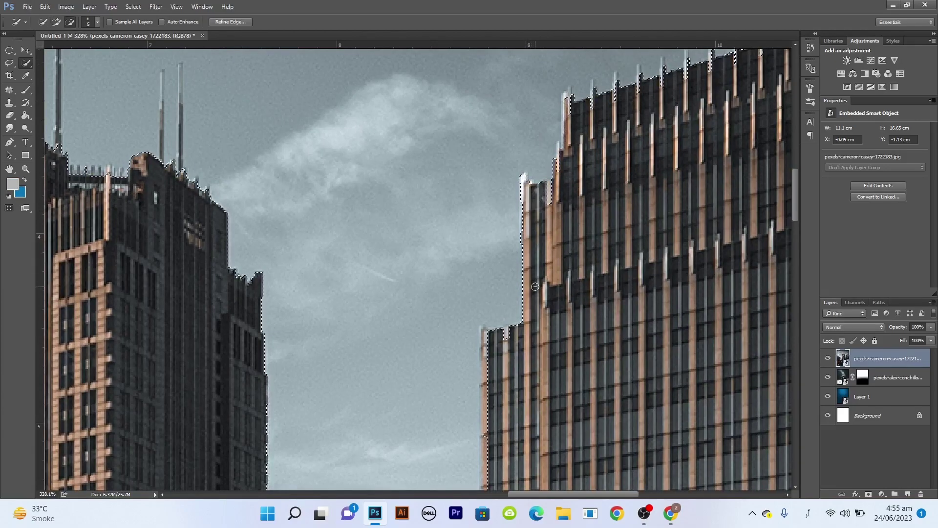
drag(536, 286, 493, 416)
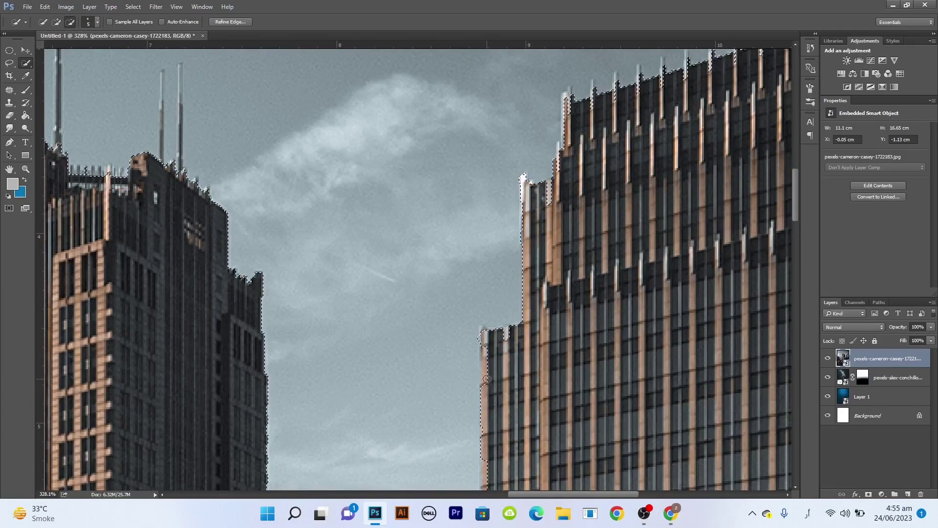
scroll(465, 362, down, 3)
scroll(382, 298, down, 3)
scroll(293, 235, down, 2)
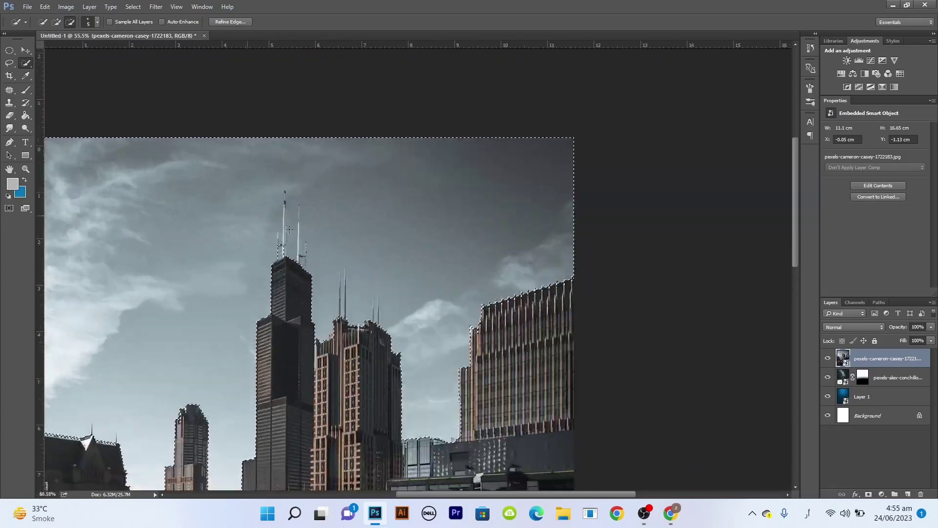
scroll(288, 229, up, 5)
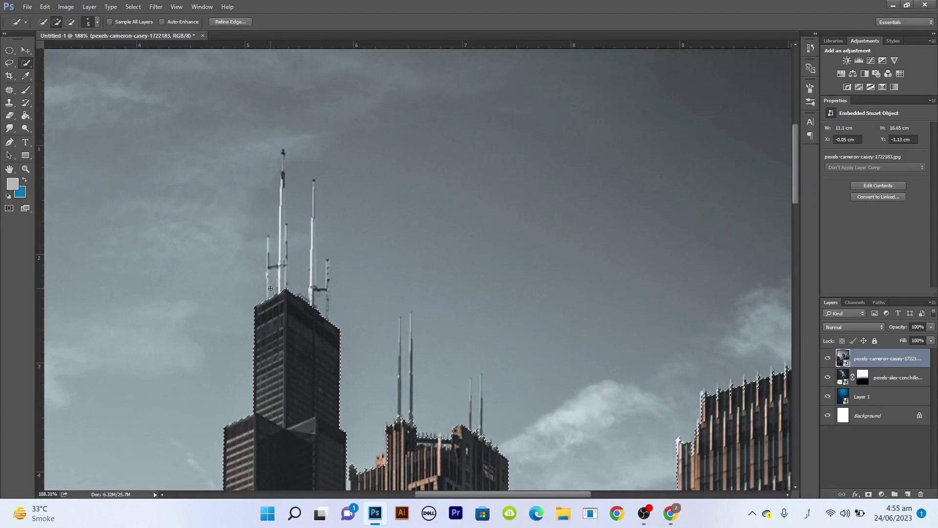
scroll(271, 288, down, 2)
scroll(304, 264, down, 4)
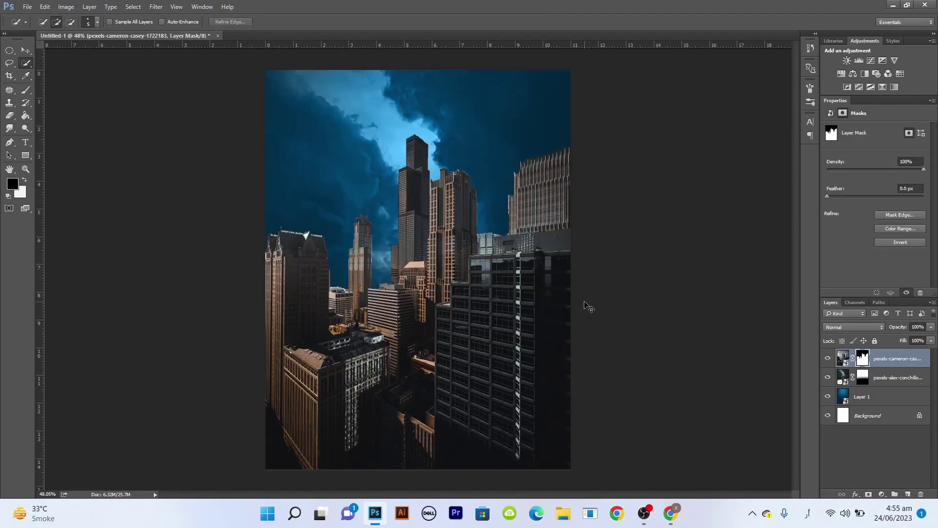
alt+scroll(455, 193, up, 3)
alt+scroll(455, 194, down, 3)
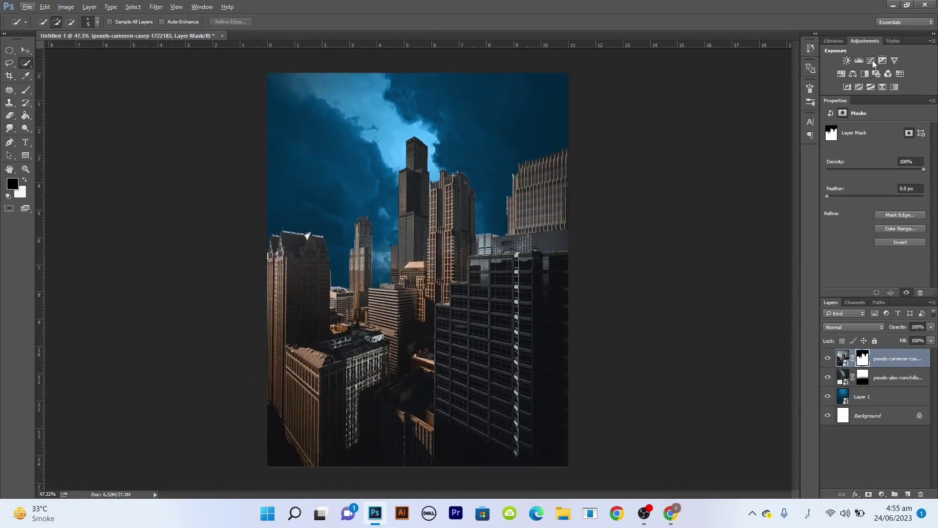
Step: Add a Curves adjustment, lower the RGB curve and the green midtones for a cooler teal city
click(872, 61)
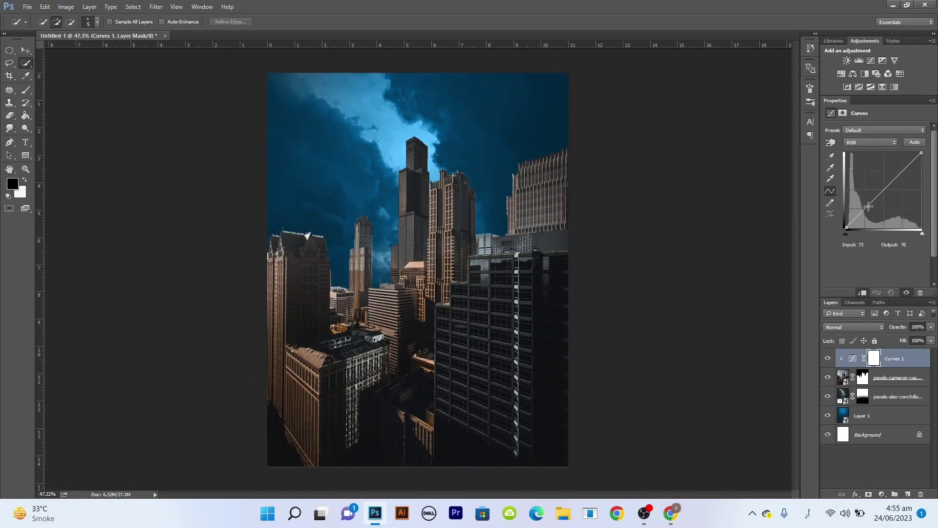
drag(869, 206, 876, 213)
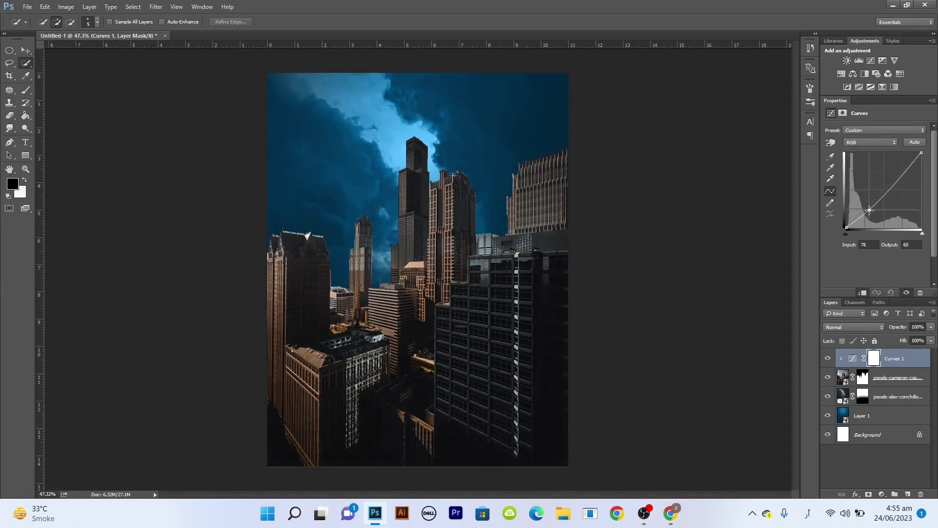
click(870, 142)
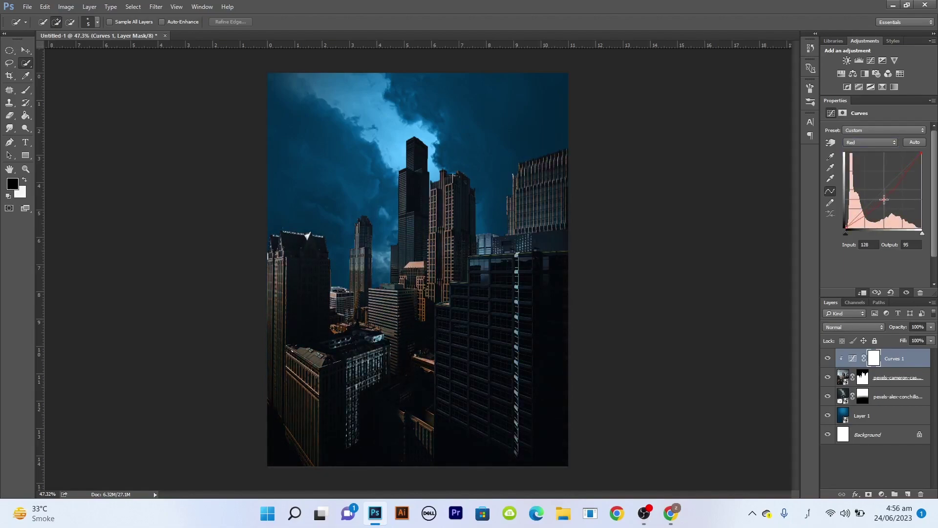
click(870, 143)
click(873, 158)
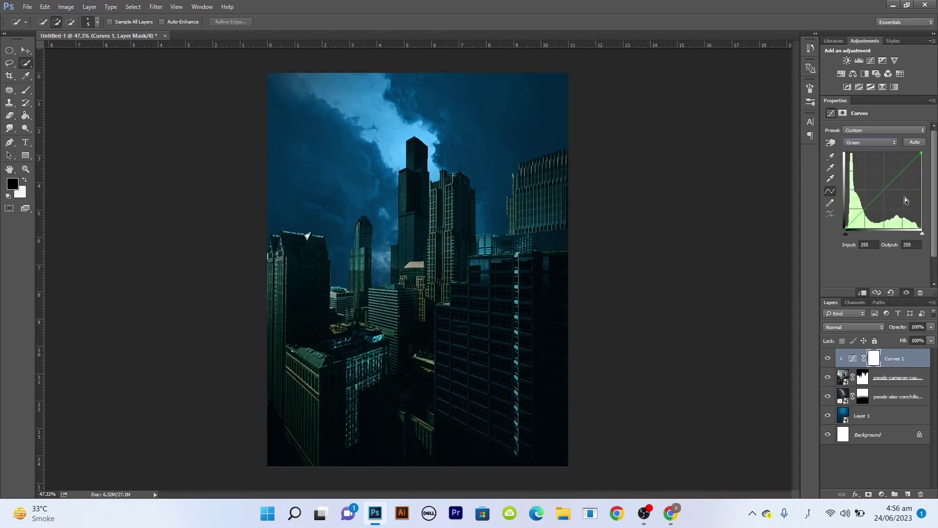
drag(881, 193, 885, 194)
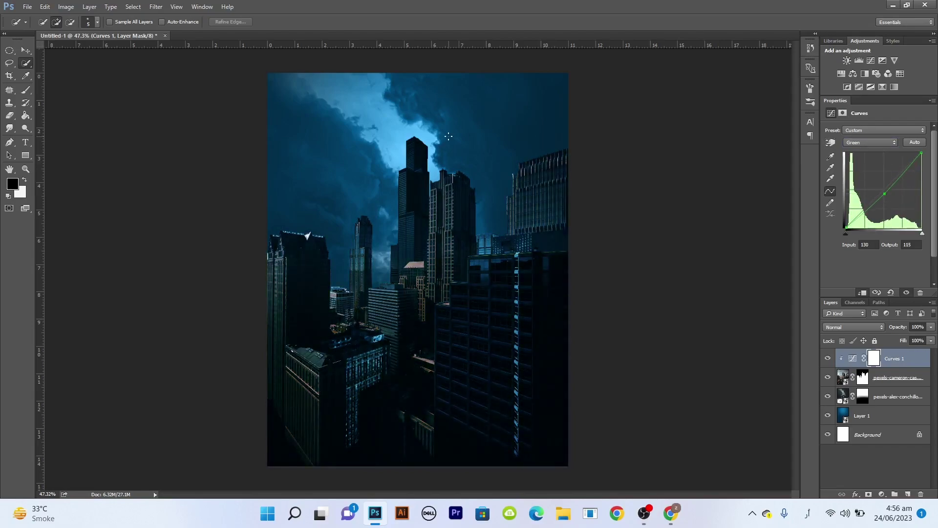
Step: Select the Curves and city layers together
click(894, 379)
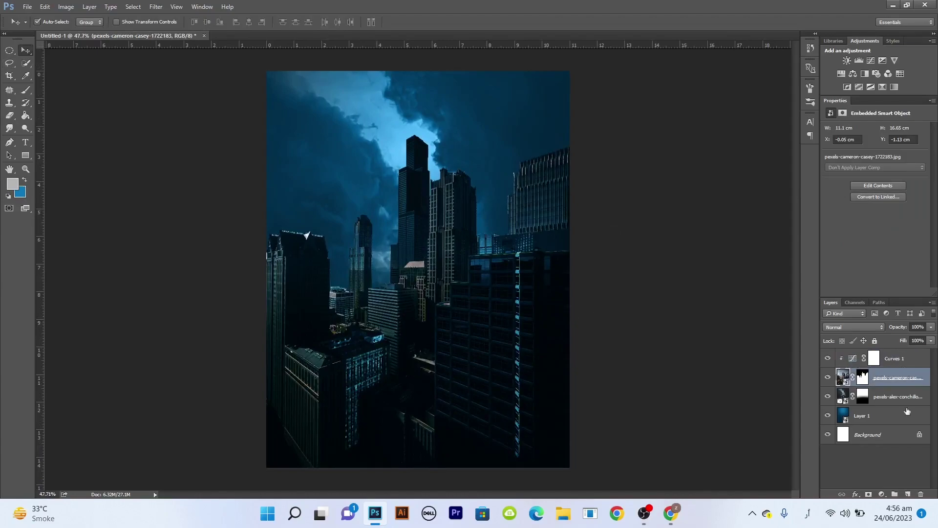
click(894, 358)
shift+click(894, 379)
Step: Combine the Curves, city and sky layers into one smart object
right_click(894, 379)
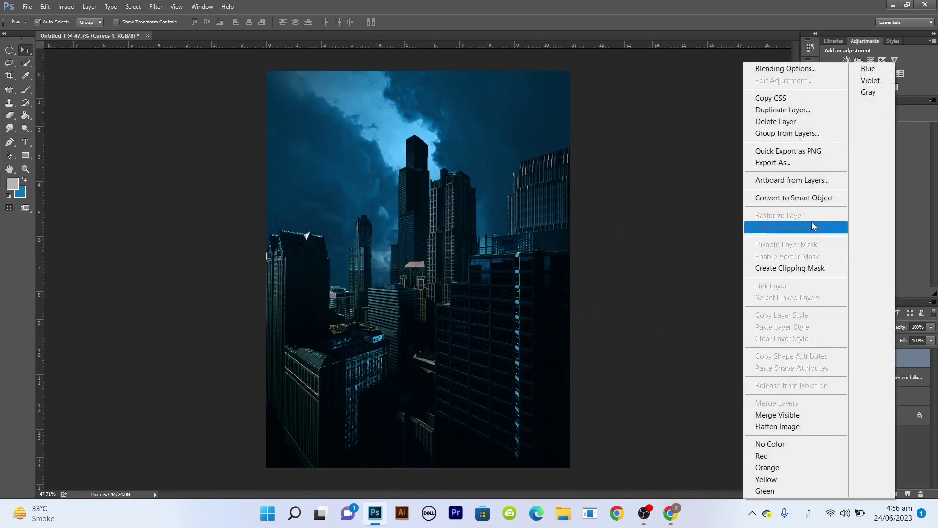
click(811, 223)
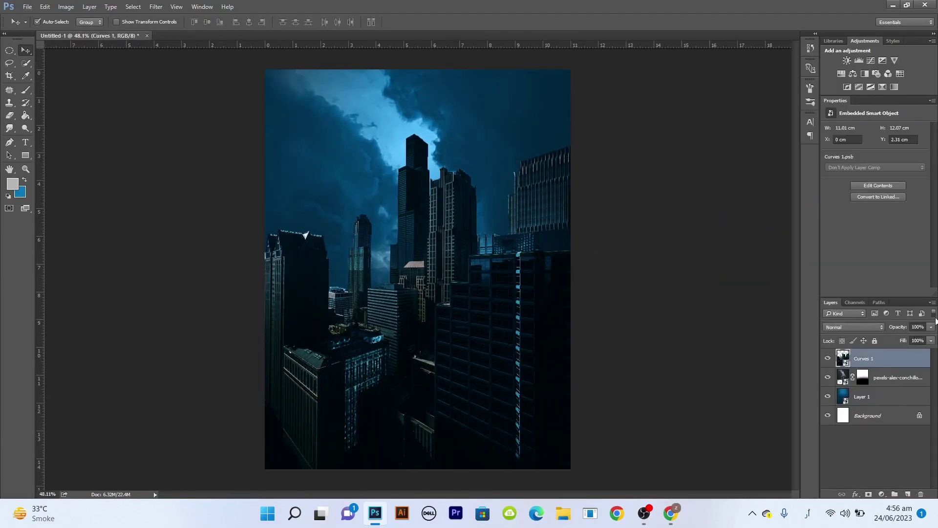
key(ctrl+z)
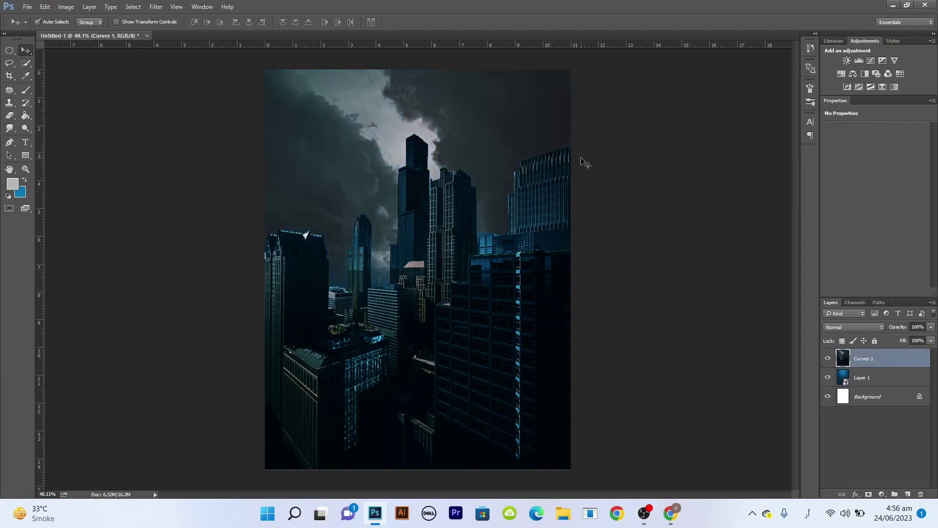
key(ctrl+z)
click(893, 403)
shift+click(875, 359)
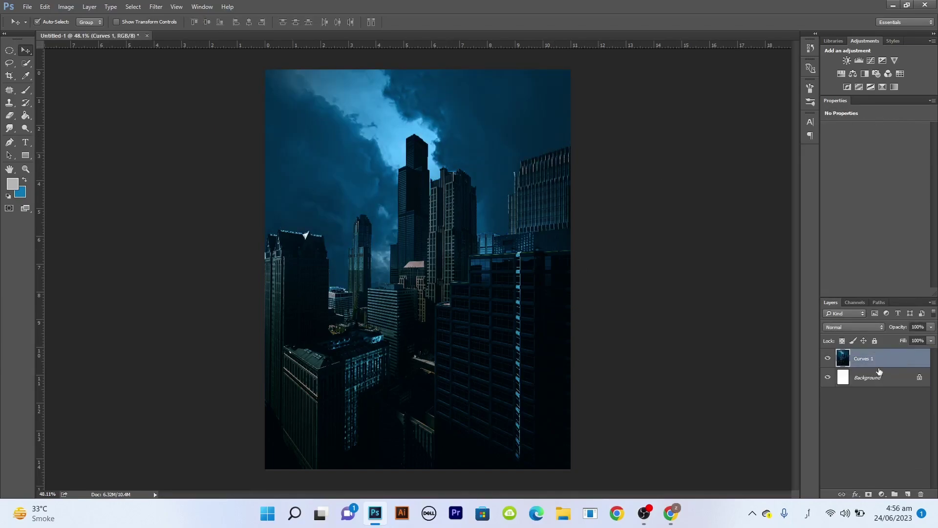
right_click(880, 358)
click(805, 198)
Step: Apply a Gaussian Blur smart filter to the combined city smart object
click(156, 6)
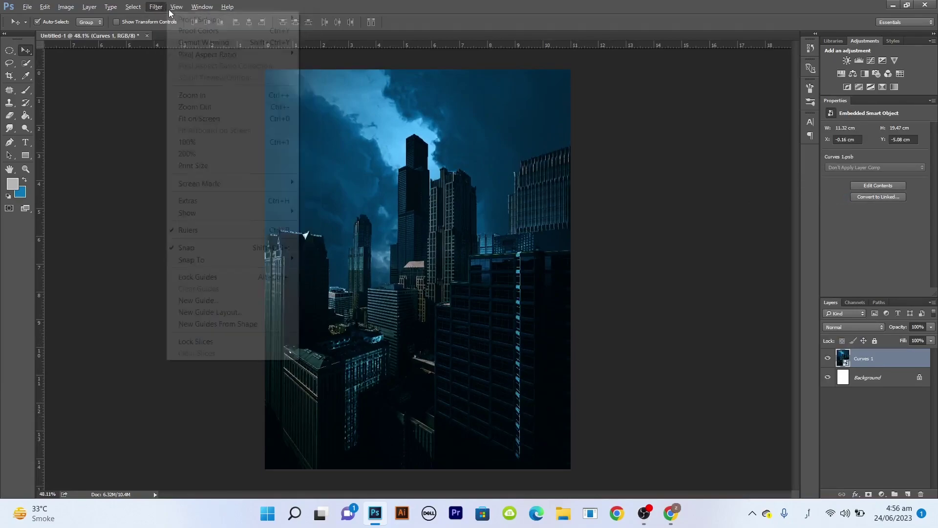
click(342, 189)
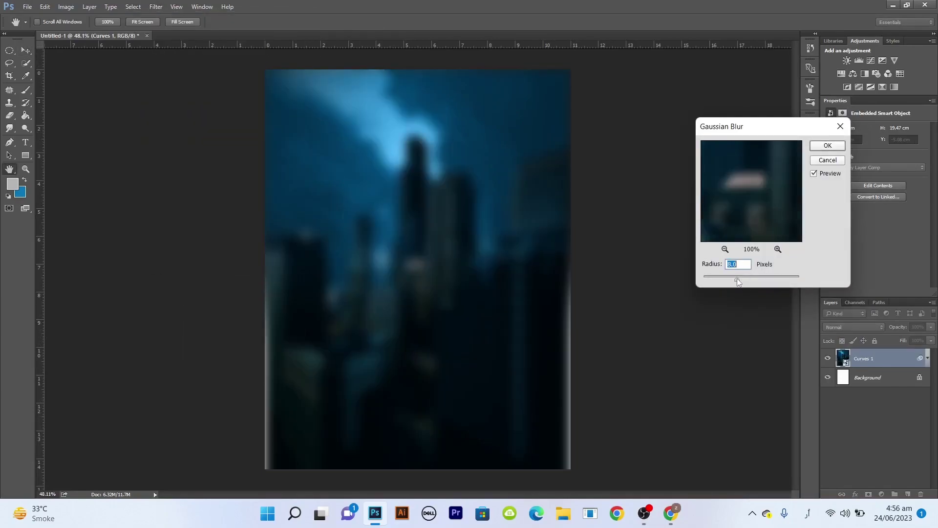
click(830, 147)
key(ctrl+z)
key(ctrl+t)
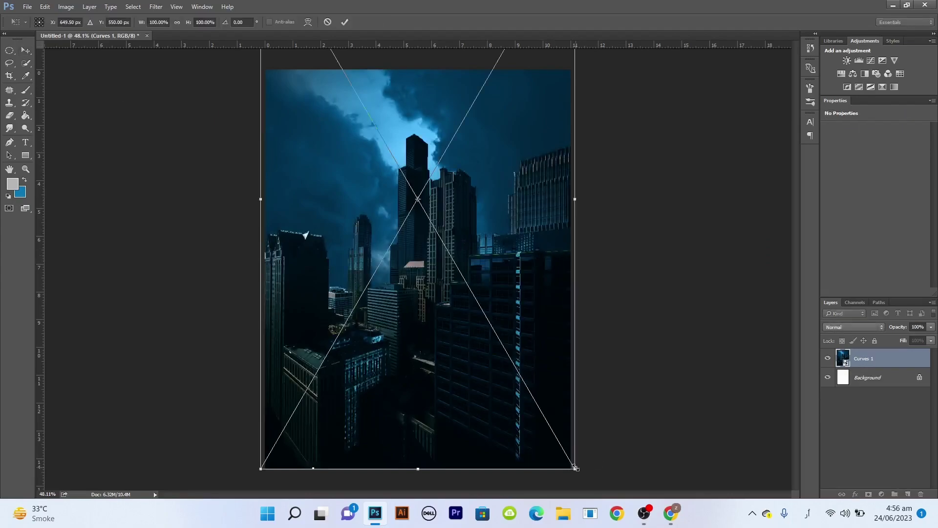
drag(576, 467, 593, 474)
key(Escape)
key(ctrl+z)
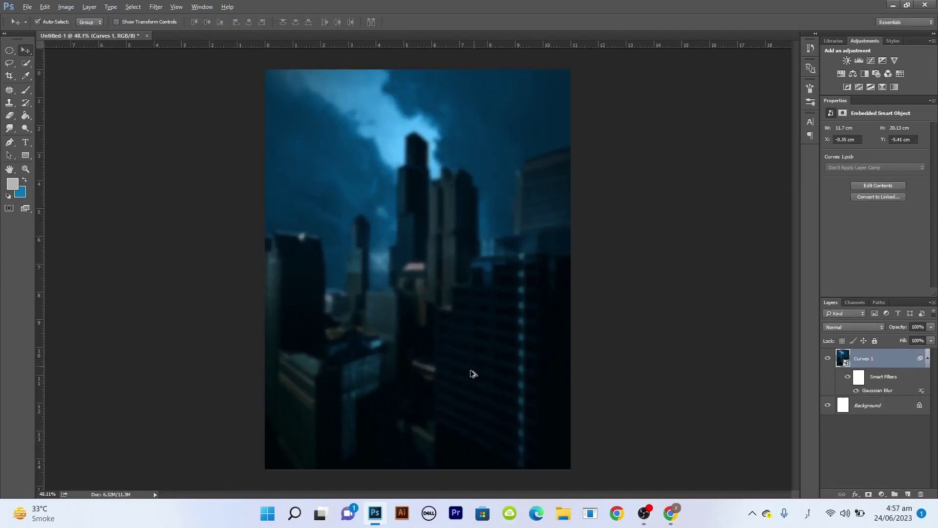
Step: Place the rock photo embedded into the poster
click(27, 7)
click(64, 237)
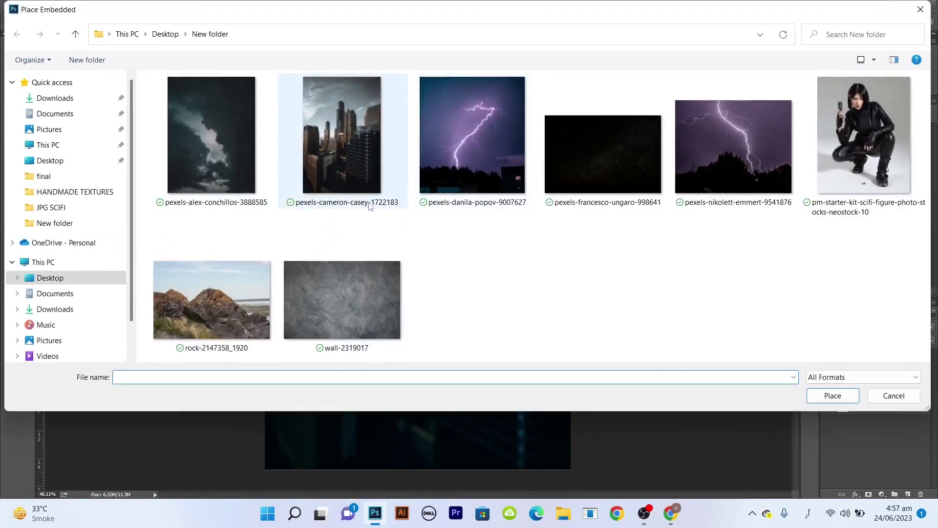
double_click(211, 300)
scroll(425, 303, up, 3)
scroll(430, 318, down, 2)
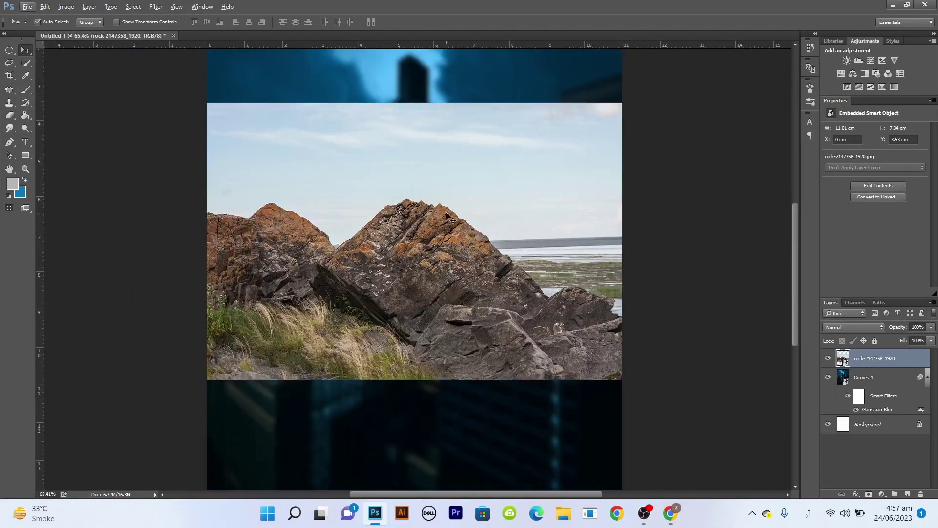
Step: Quick-select the sky and water around the rocks, subtracting along the rock outline
key(w)
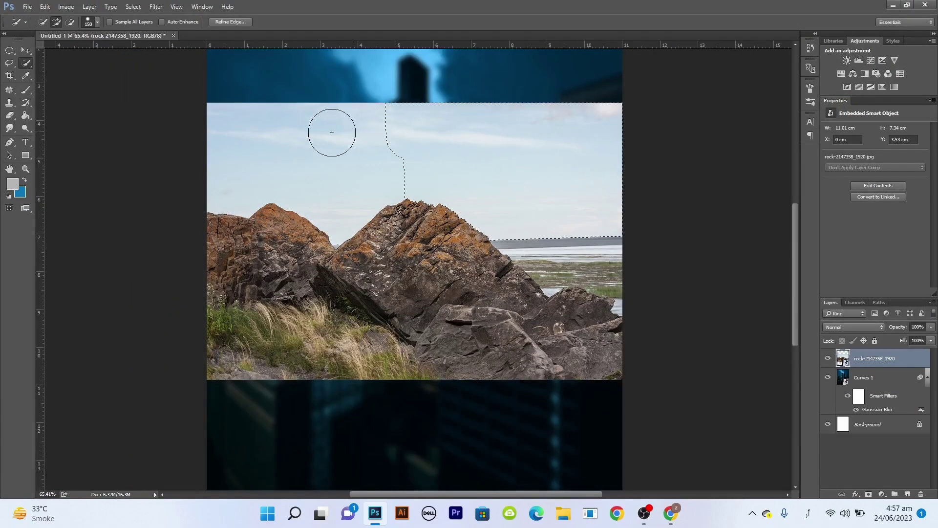
drag(563, 251, 562, 260)
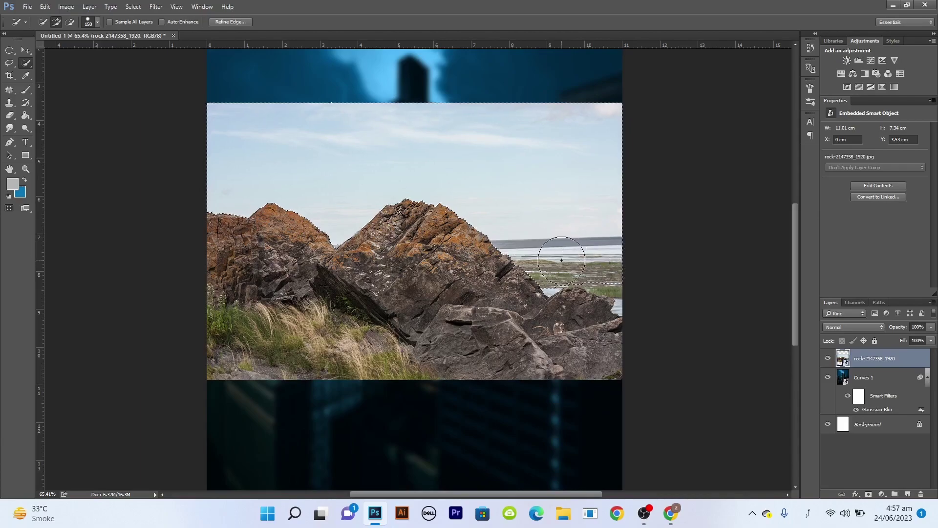
scroll(624, 279, up, 3)
key(bracketleft)
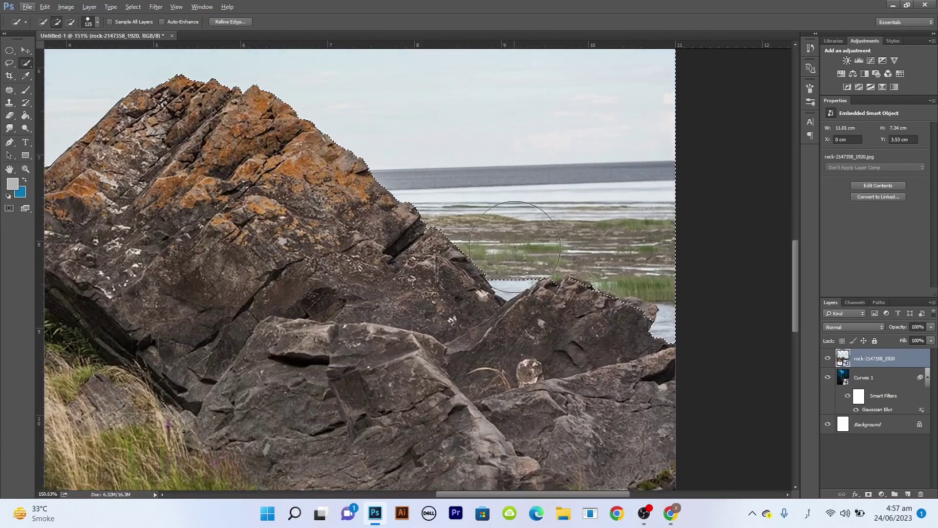
drag(622, 320, 567, 291)
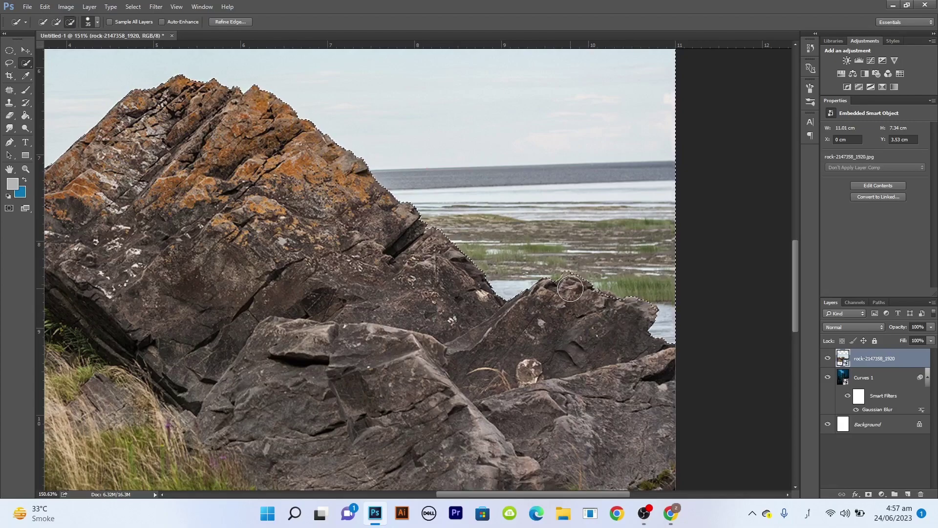
key(ctrl+0)
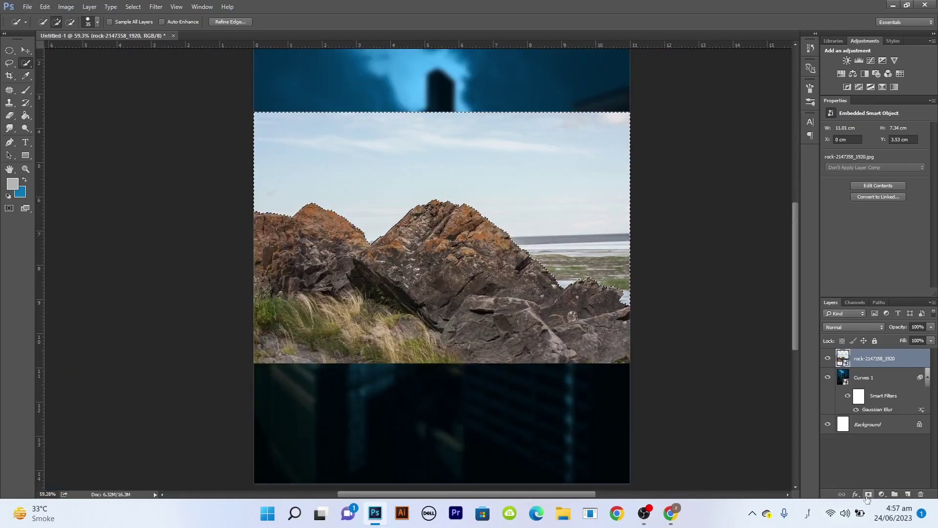
Step: Invert the selection and mask the rock layer so the sky behind it is hidden
click(869, 495)
key(ctrl+z)
key(ctrl+shift+i)
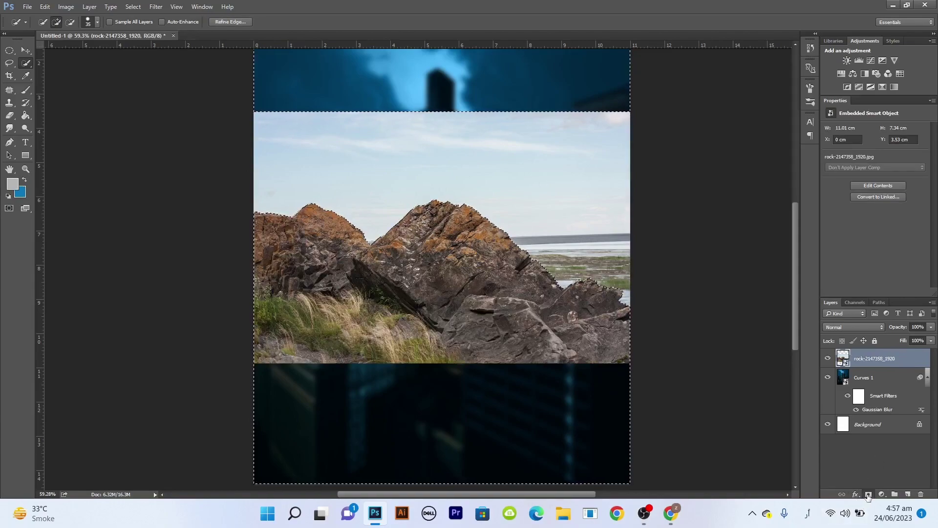
click(868, 495)
Step: Move the rocks down to the poster's bottom and add a Curves adjustment clipped to them
key(v)
scroll(199, 141, down, 2)
drag(449, 294, 449, 388)
key(b)
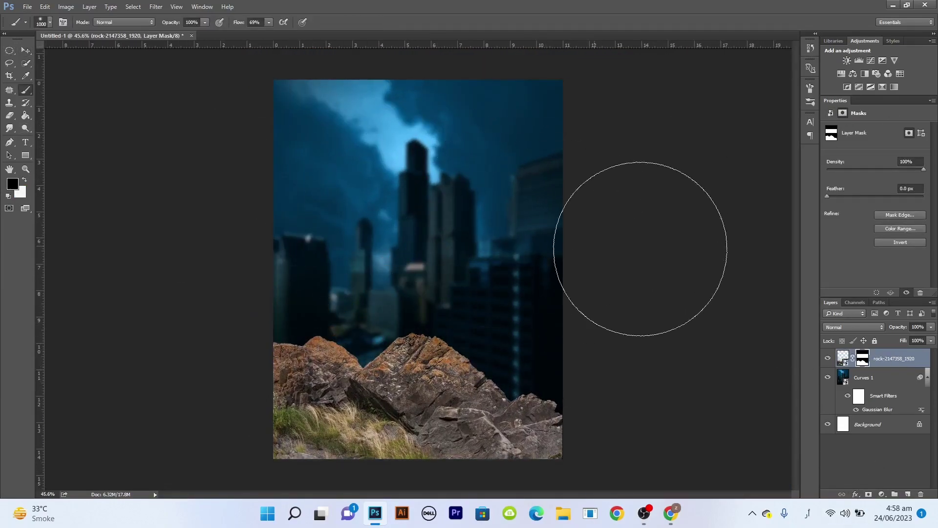
click(26, 50)
scroll(418, 269, up, 1)
mouse_move(438, 384)
mouse_down()
mouse_move(437, 400)
mouse_move(465, 423)
mouse_up()
scroll(465, 423, down, 1)
key(b)
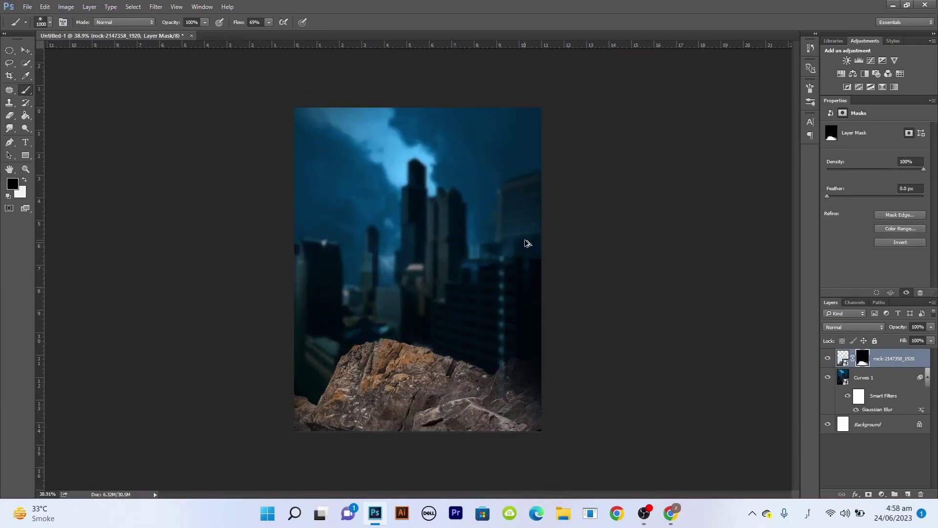
click(871, 61)
key(ctrl+alt+g)
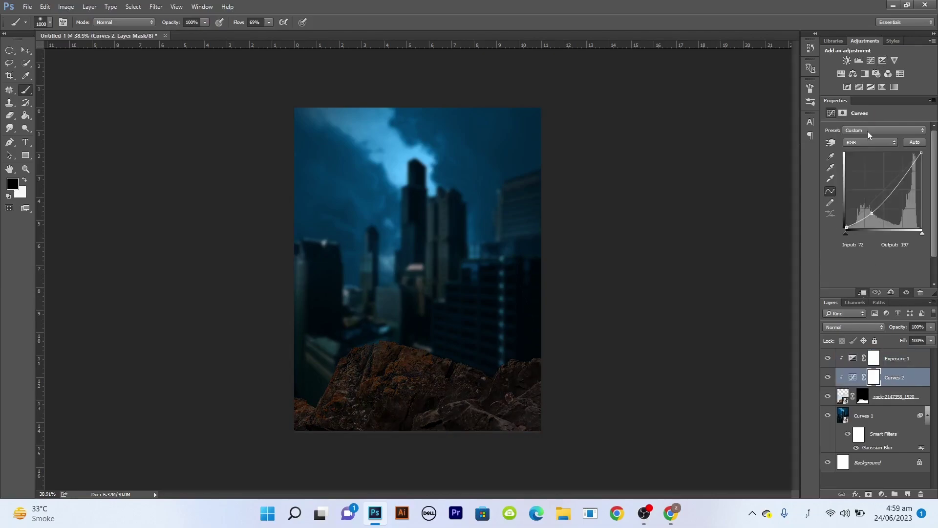
Step: Add a rock-clipped adjustment and paint its teal tint onto parts of the rock through the mask
key(alt+3)
click(877, 205)
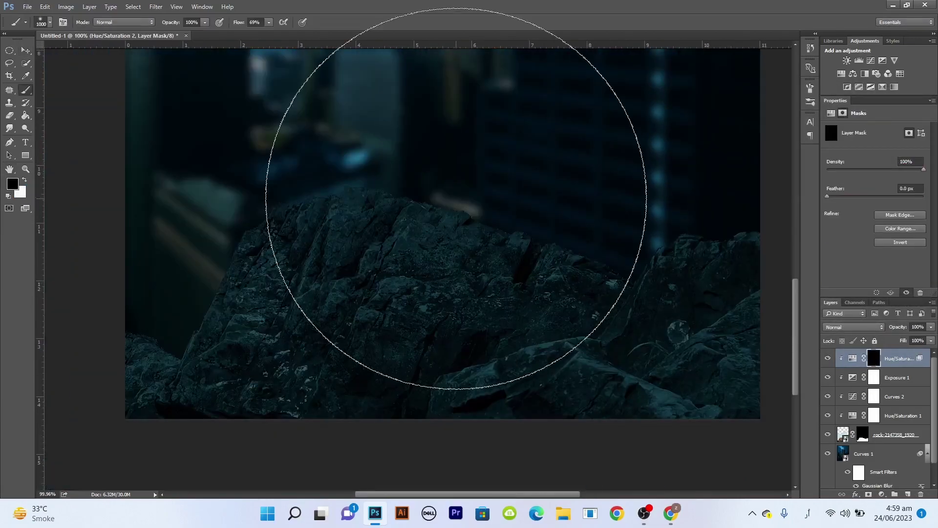
mouse_move(178, 338)
mouse_down()
mouse_move(607, 339)
mouse_move(432, 394)
mouse_move(647, 329)
mouse_move(703, 298)
mouse_up()
key(x)
scroll(425, 383, down, 3)
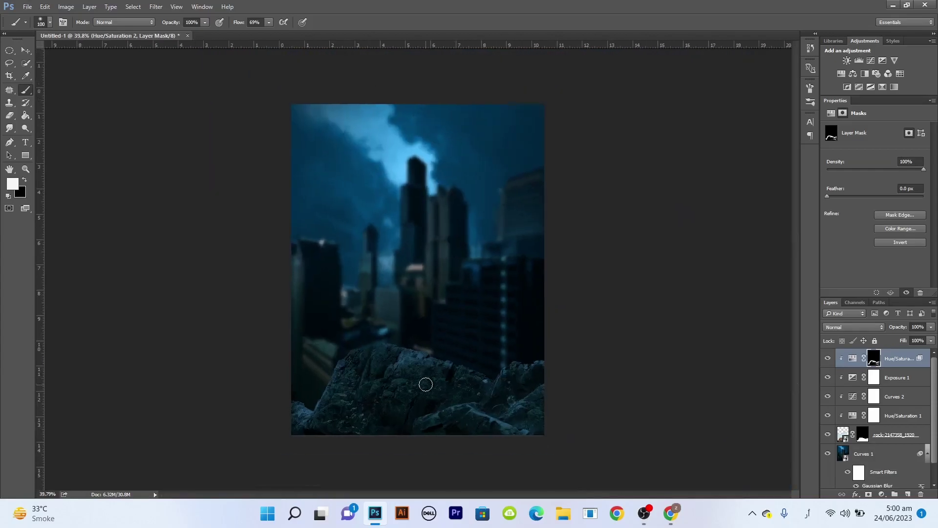
scroll(574, 467, up, 1)
click(28, 7)
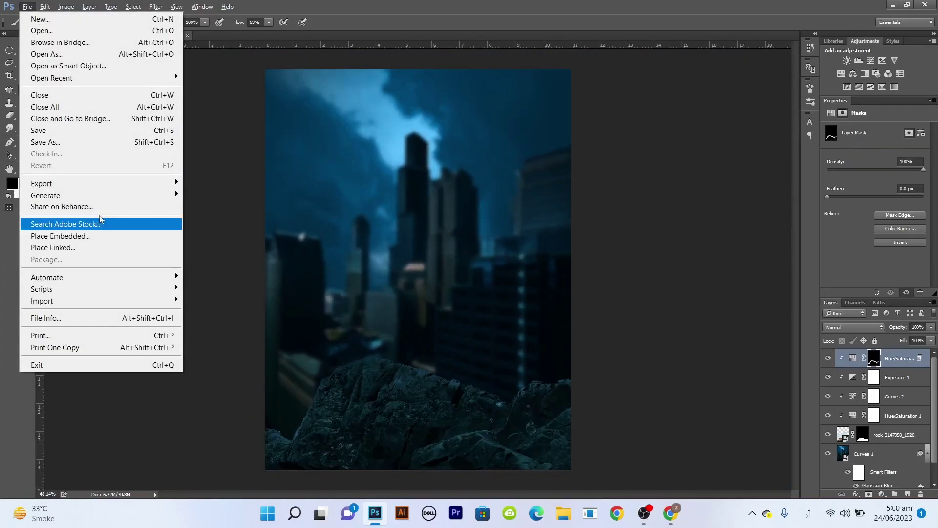
Step: Place the crouching woman photo into the poster and commit it
click(78, 237)
double_click(570, 242)
key(Return)
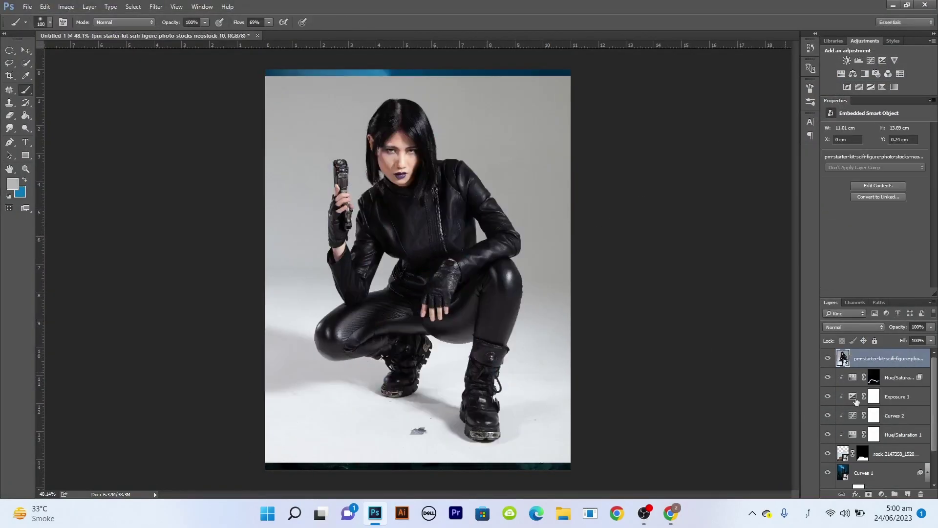
click(474, 170)
key(Escape)
scroll(503, 143, up, 1)
key(w)
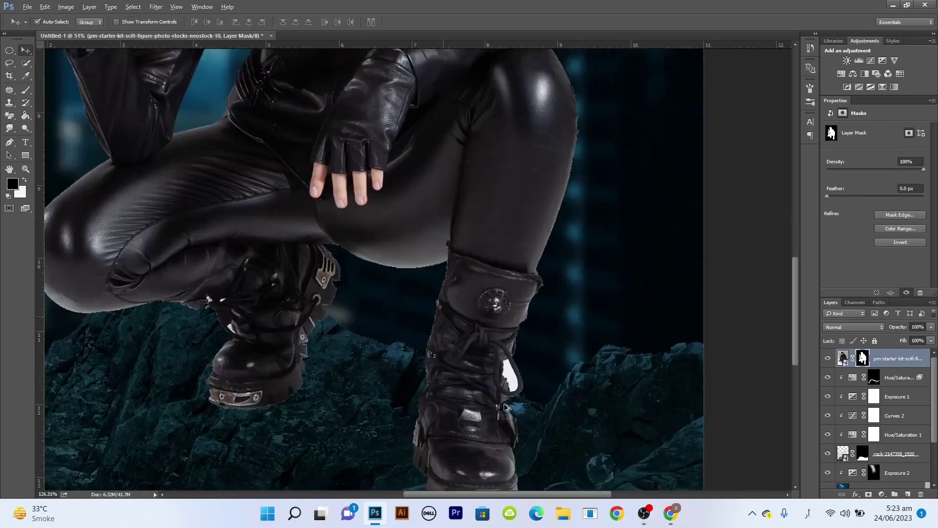
Step: Brush the figure's mask, then scale the woman down to about 75% with Free Transform
key(b)
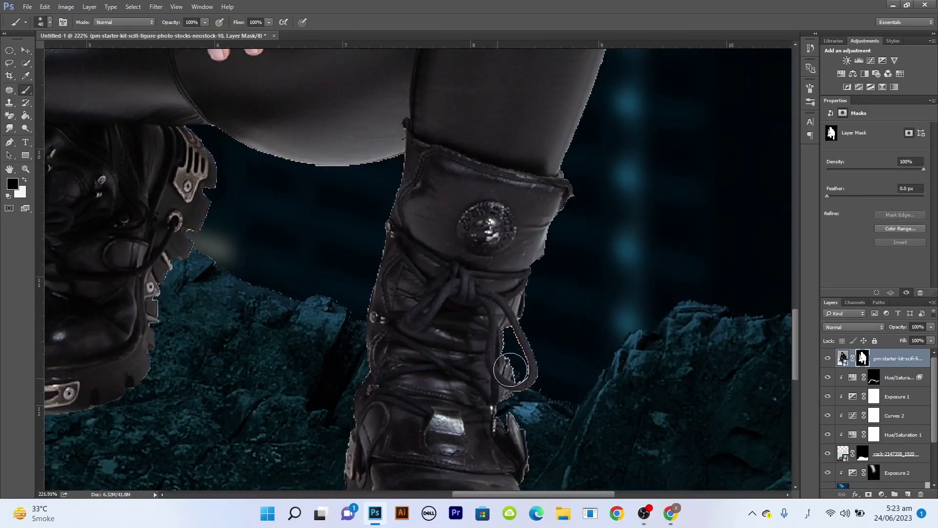
scroll(510, 370, down, 10)
scroll(464, 245, up, 2)
key(v)
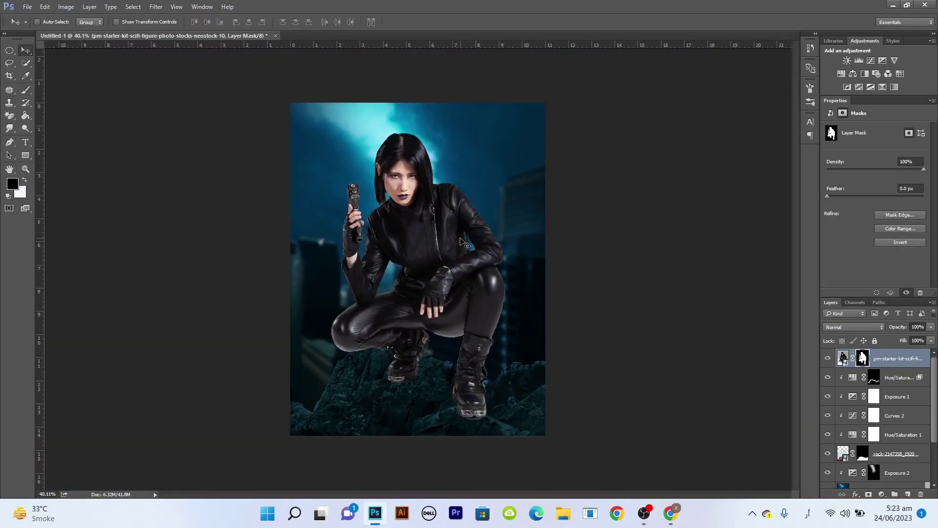
key(ctrl+t)
drag(546, 115, 504, 176)
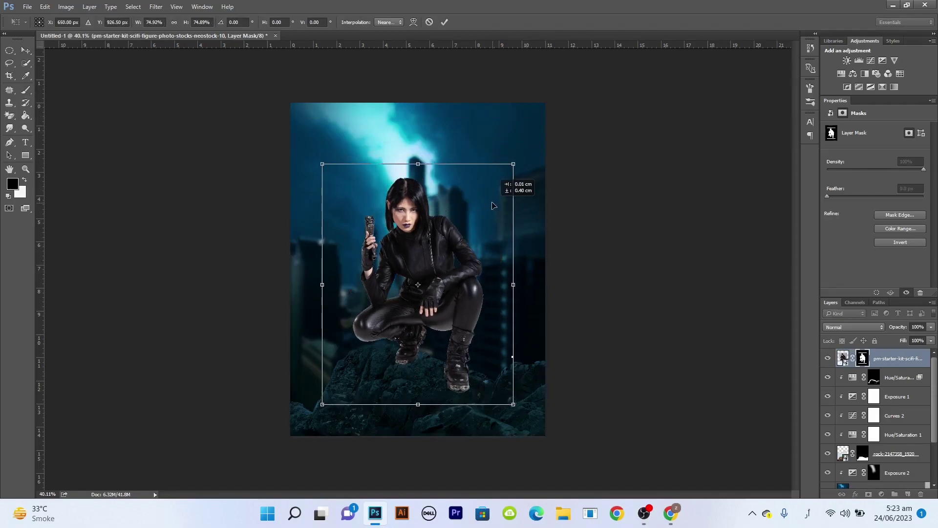
Step: Commit the woman's smaller scale and select her layer's content
key(Return)
click(897, 472)
scroll(914, 430, down, 2)
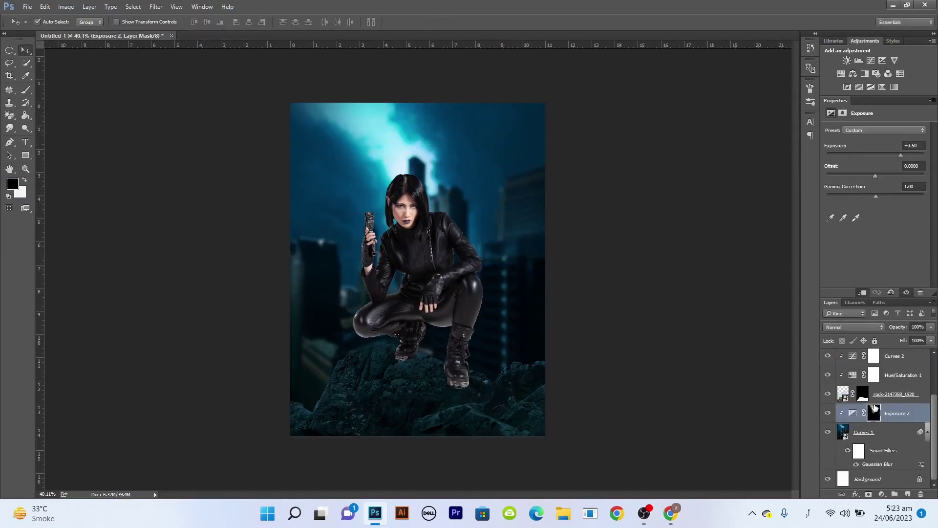
click(853, 413)
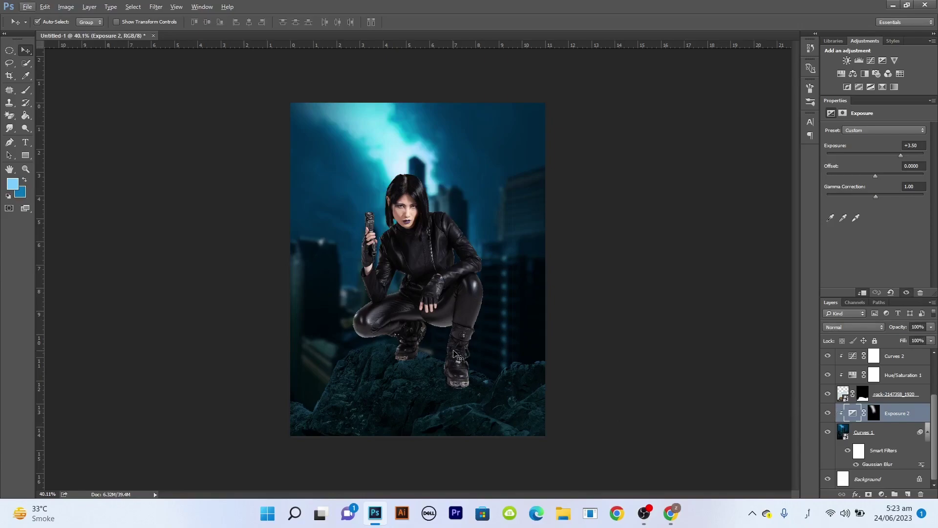
key(alt+period)
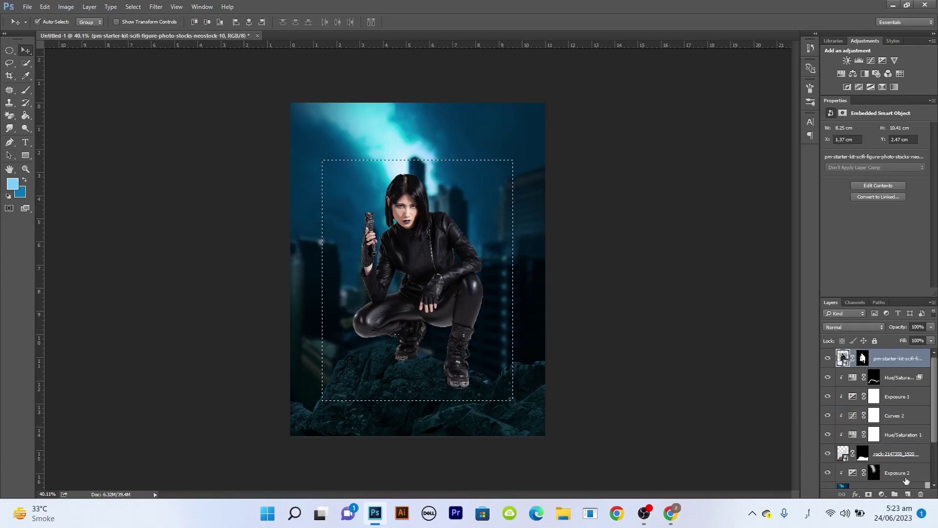
Step: Convert her layer to a smart object and load her outline from its thumbnail
right_click(870, 358)
key(Escape)
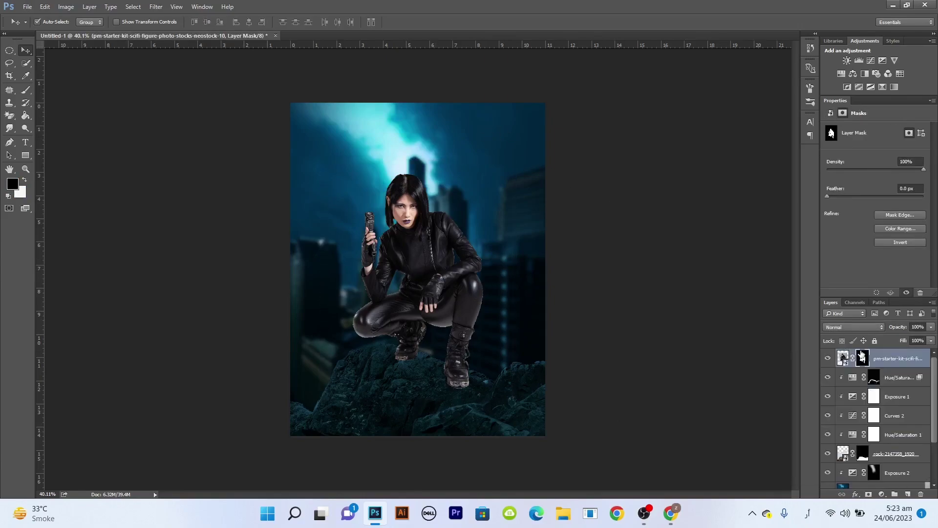
right_click(899, 358)
click(782, 168)
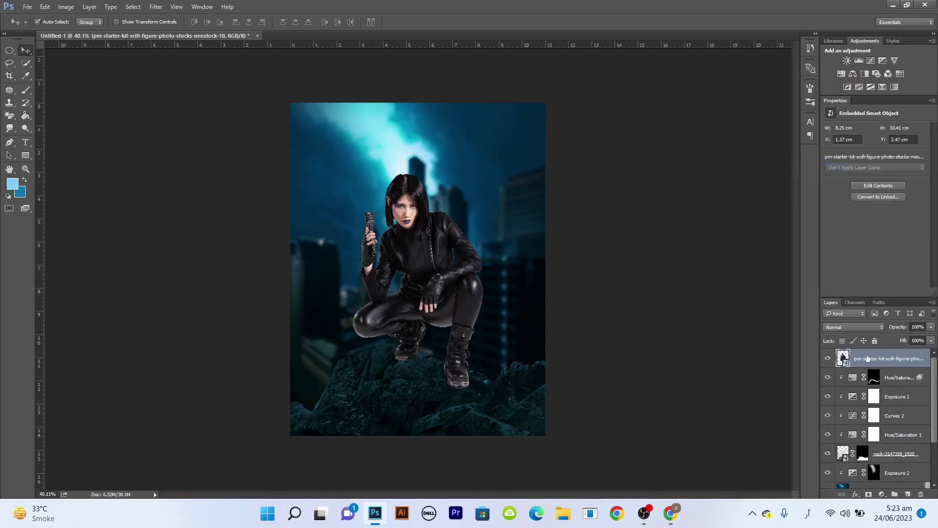
right_click(884, 357)
key(Escape)
ctrl+click(843, 359)
Step: Fill the woman's outline with black on a new empty layer, then deselect
click(908, 494)
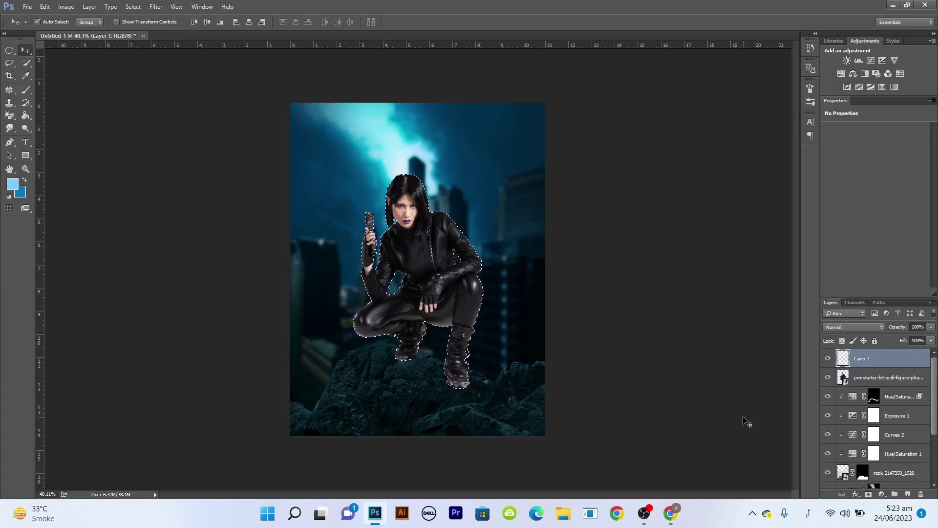
key(i)
click(12, 184)
click(894, 99)
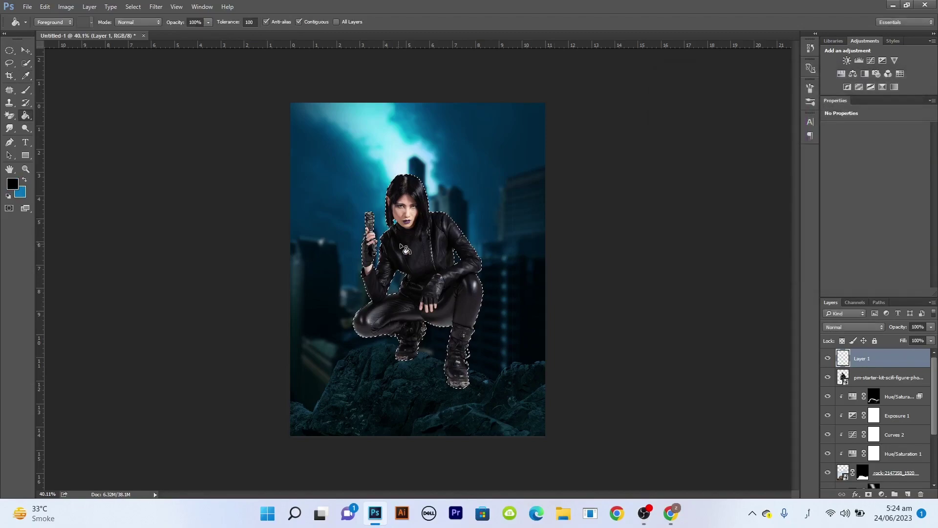
key(alt+BackSpace)
key(ctrl+d)
Step: Flip the black silhouette vertically below her feet and place the layer beneath her
key(ctrl+t)
right_click(456, 279)
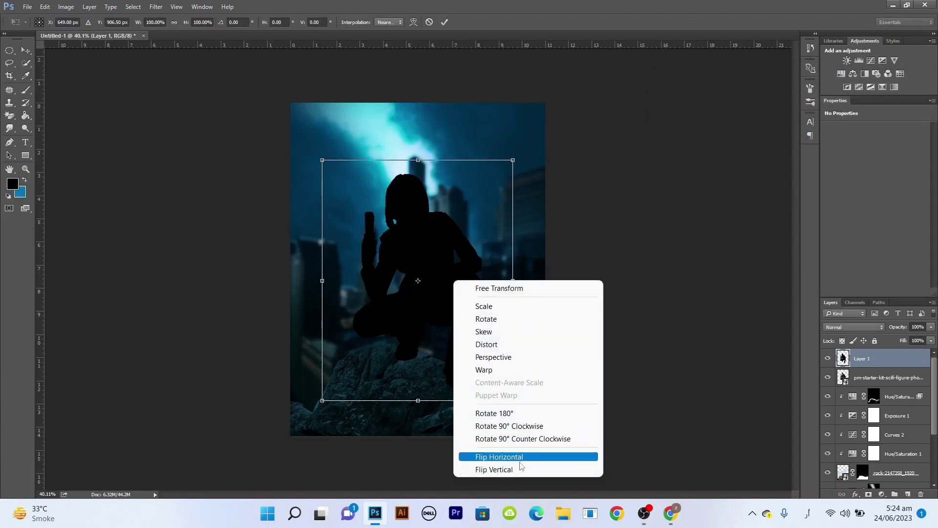
click(520, 466)
mouse_move(449, 217)
mouse_down()
mouse_move(456, 388)
mouse_move(451, 368)
mouse_up()
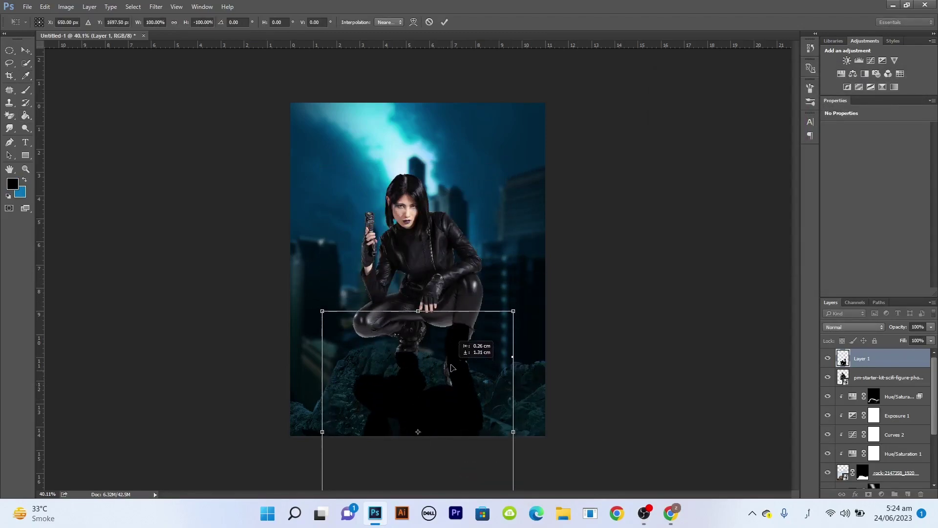
key(Return)
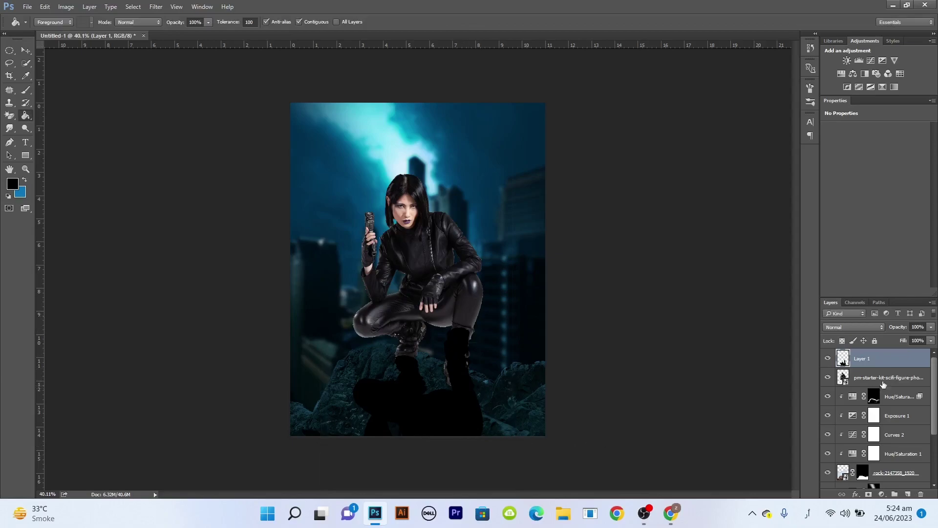
drag(884, 388, 882, 391)
Step: Soften the shadow with an 8 px Gaussian Blur
scroll(415, 413, up, 2)
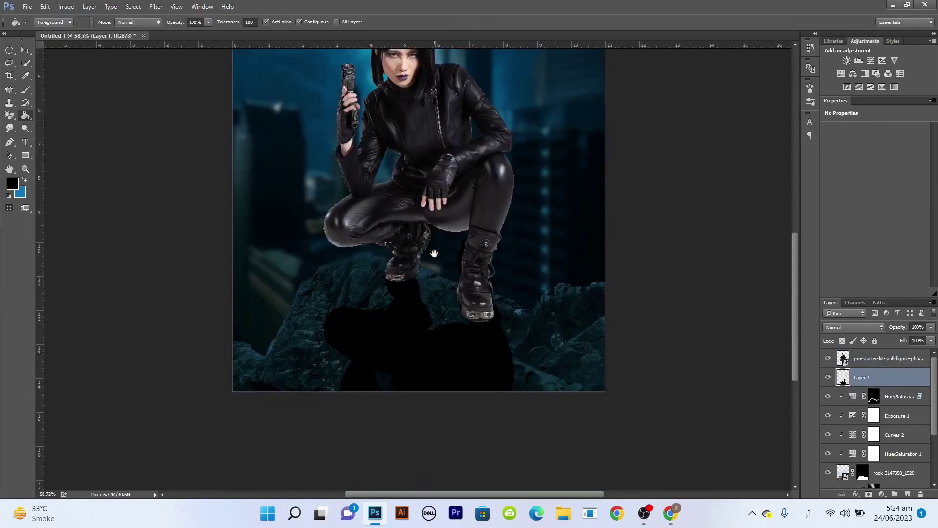
click(156, 7)
click(348, 189)
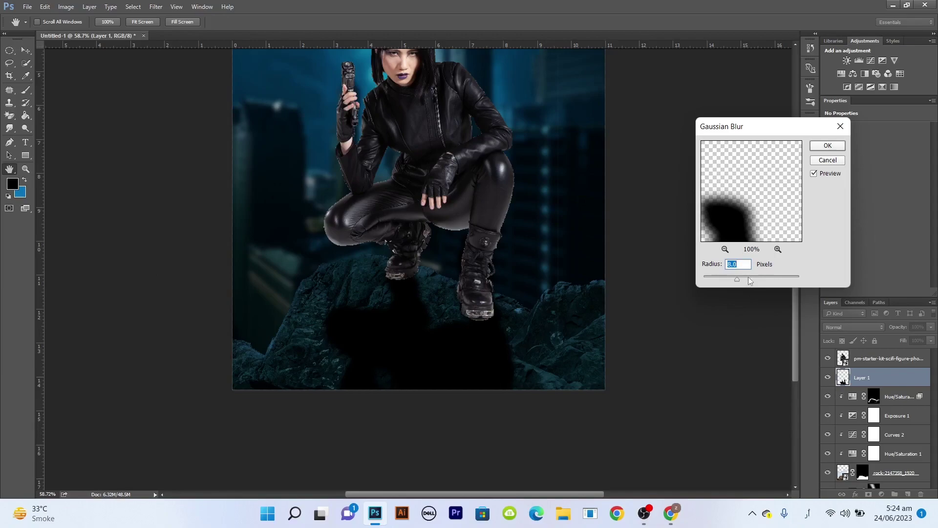
click(819, 146)
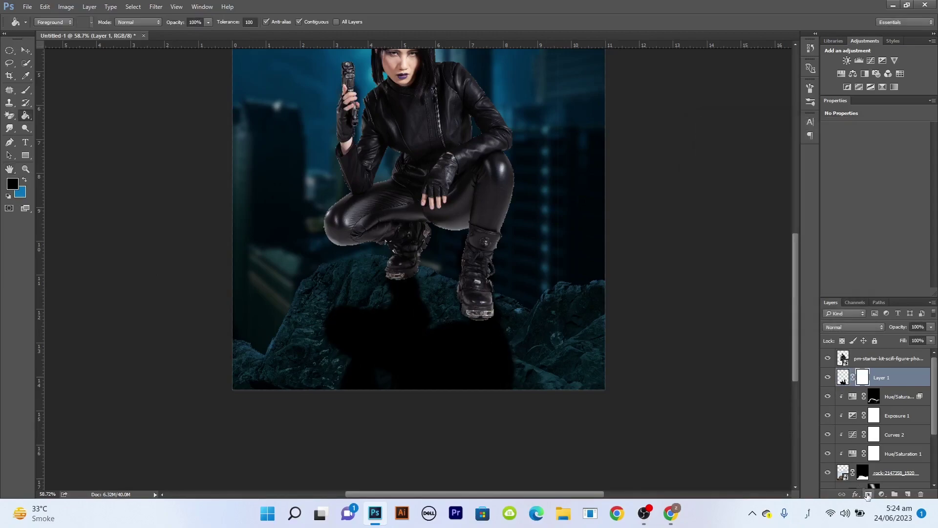
Step: Brush away the shadow's outer parts on its mask with a large soft black brush
key(b)
key(bracketright)
key(bracketright)
key(bracketright)
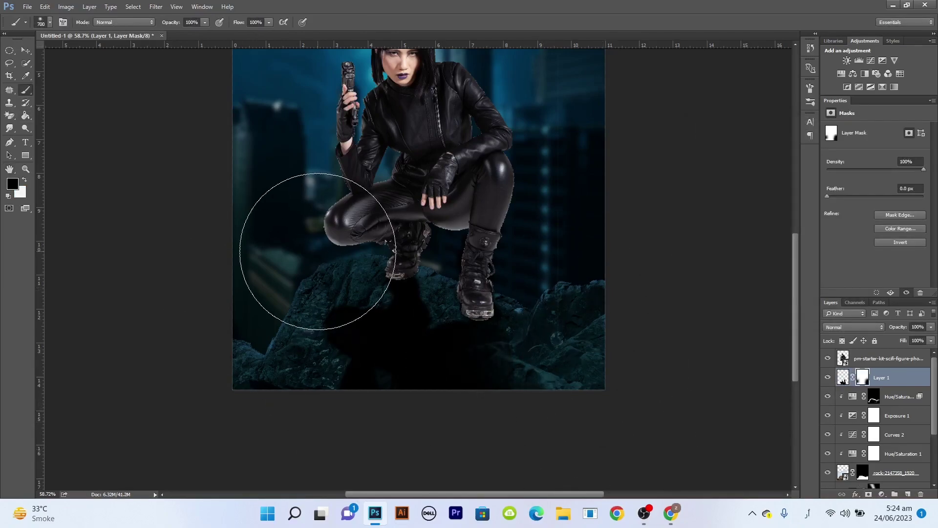
mouse_move(300, 415)
mouse_down()
mouse_move(265, 287)
mouse_move(451, 262)
mouse_up()
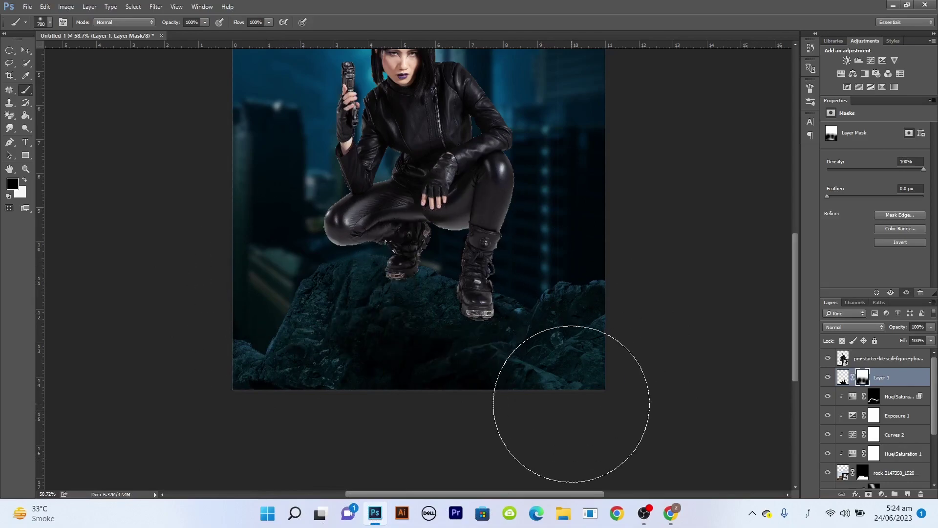
key(bracketleft)
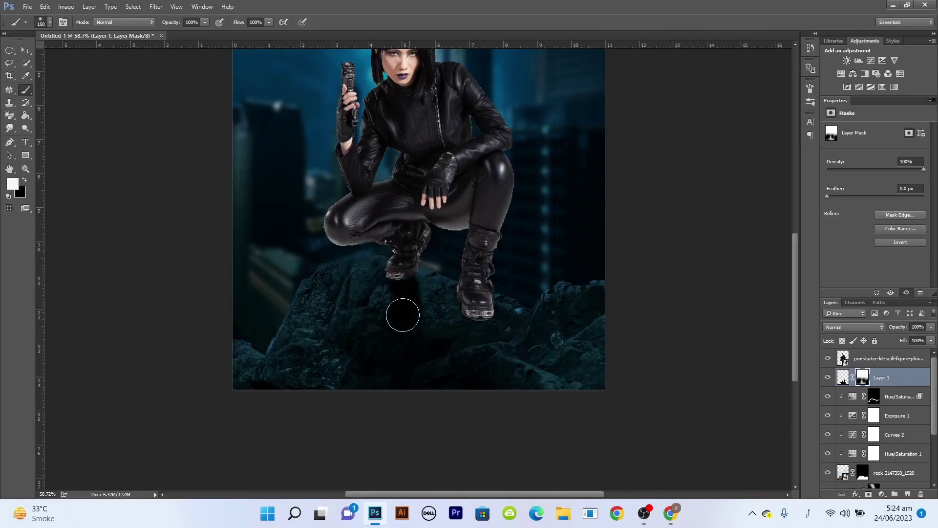
key(bracketright)
key(bracketright)
key(bracketright)
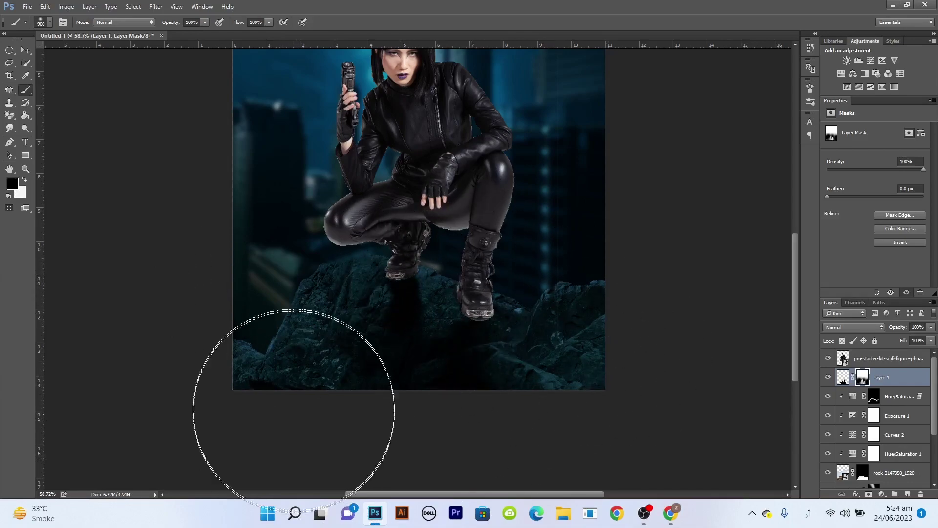
key(bracketleft)
key(bracketleft)
key(bracketleft)
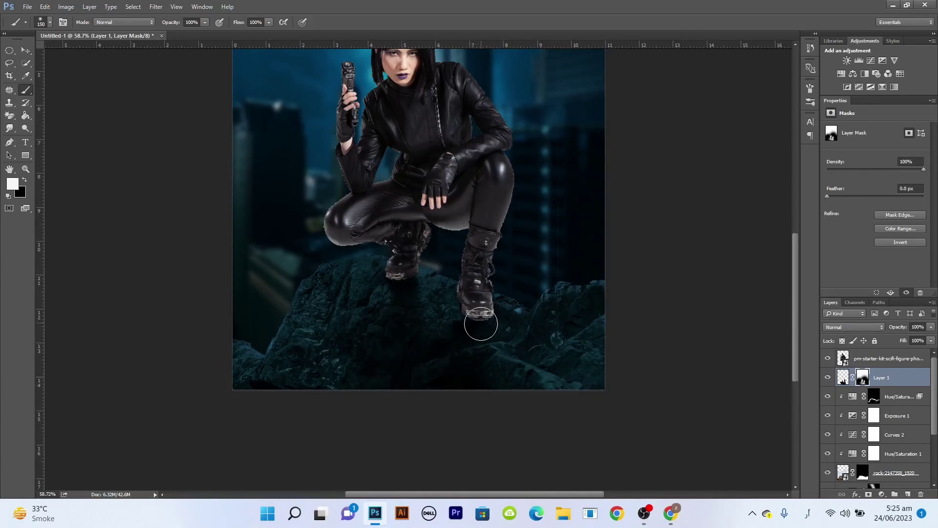
scroll(481, 324, down, 3)
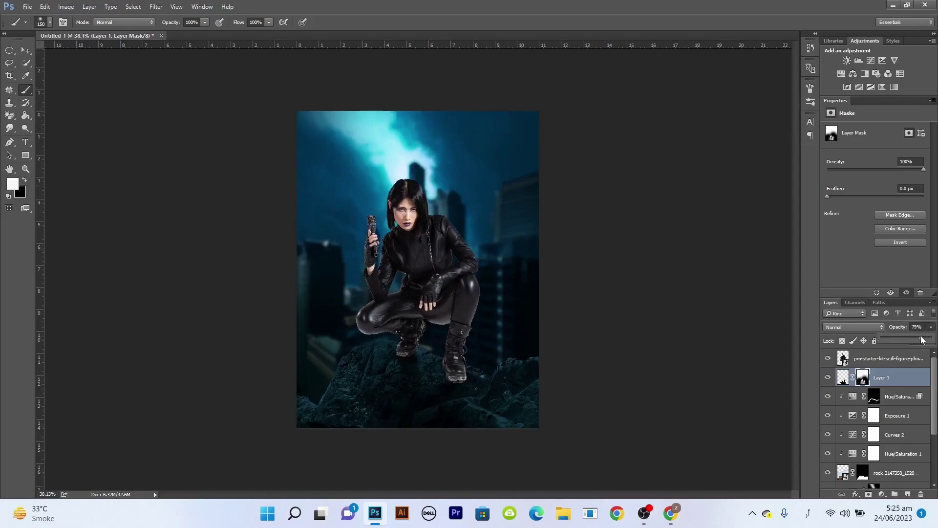
Step: Add a Curves adjustment above the woman's layer and reshape its Blue and Red channel curves
scroll(398, 314, up, 3)
click(870, 360)
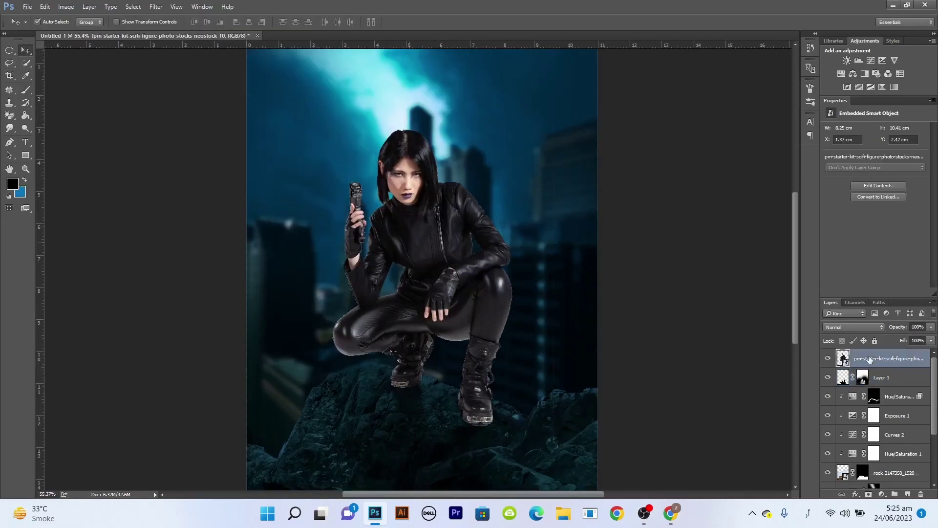
click(871, 60)
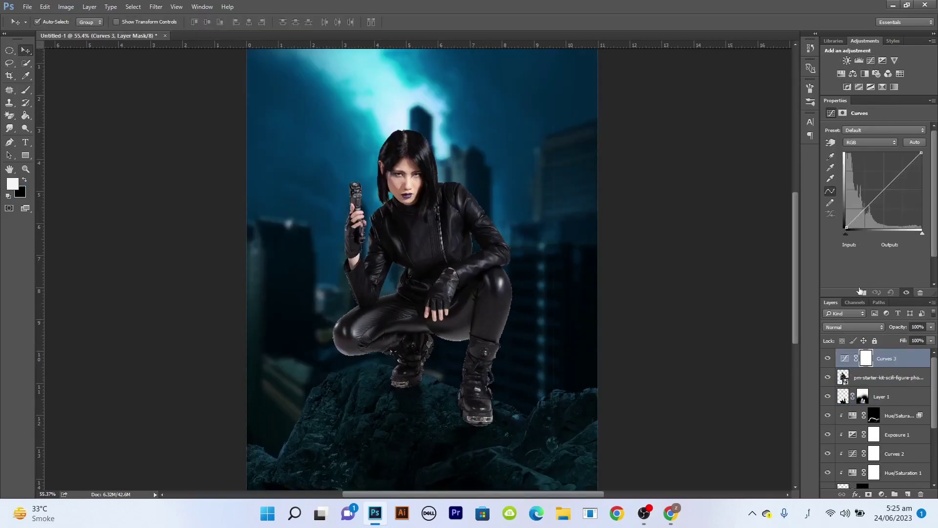
click(870, 142)
click(860, 169)
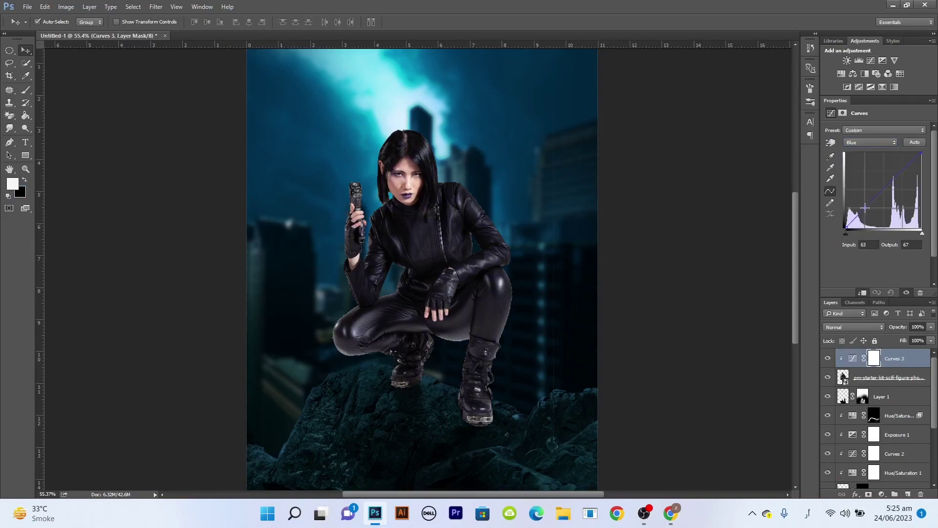
click(870, 142)
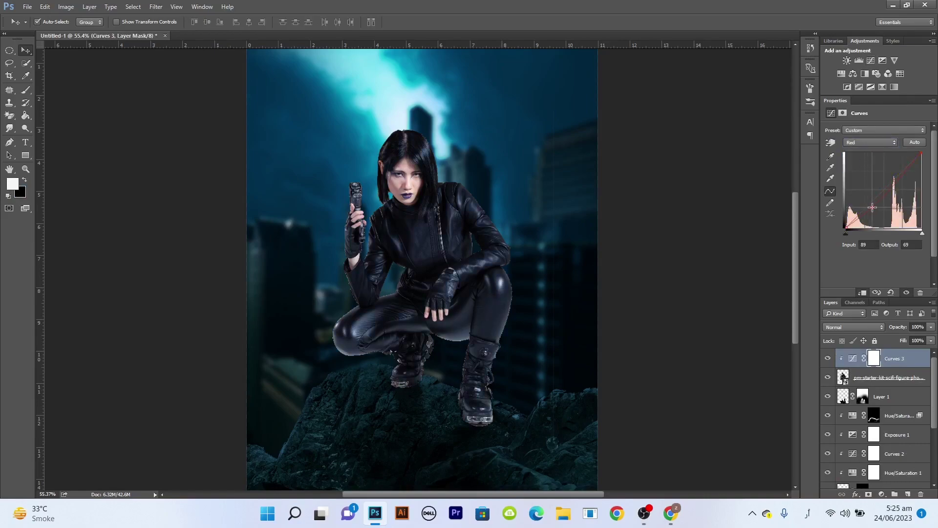
scroll(405, 239, down, 2)
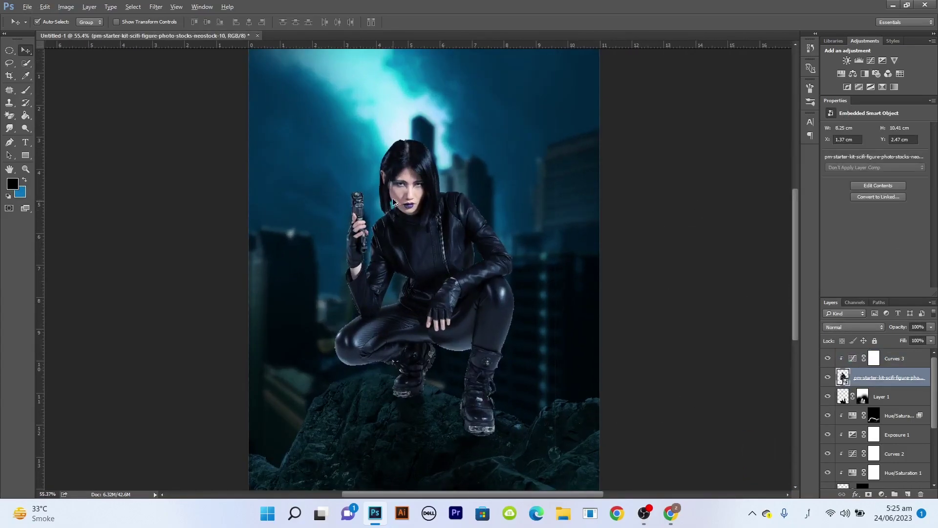
scroll(394, 202, up, 2)
scroll(416, 195, up, 1)
scroll(426, 191, down, 2)
scroll(437, 194, down, 1)
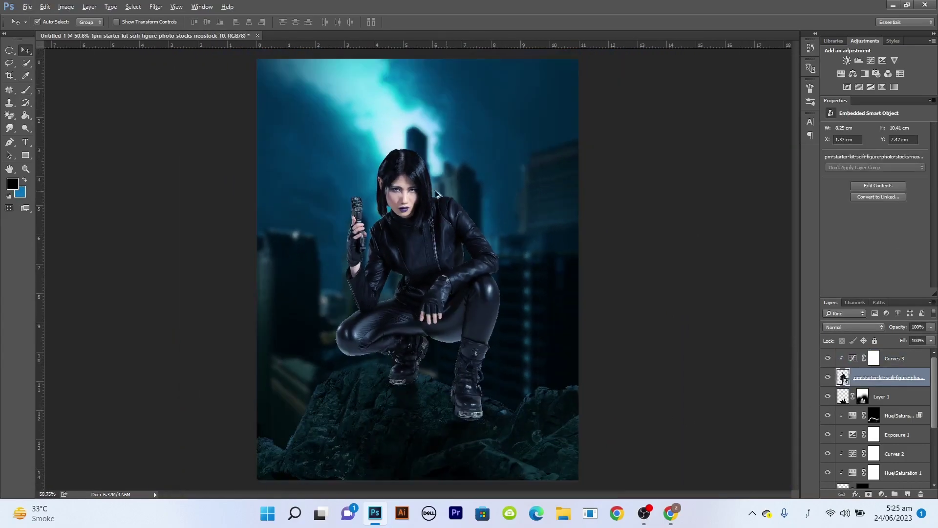
Step: Add an Exposure adjustment around -2 above Curves 3 and invert its mask
click(841, 361)
click(883, 60)
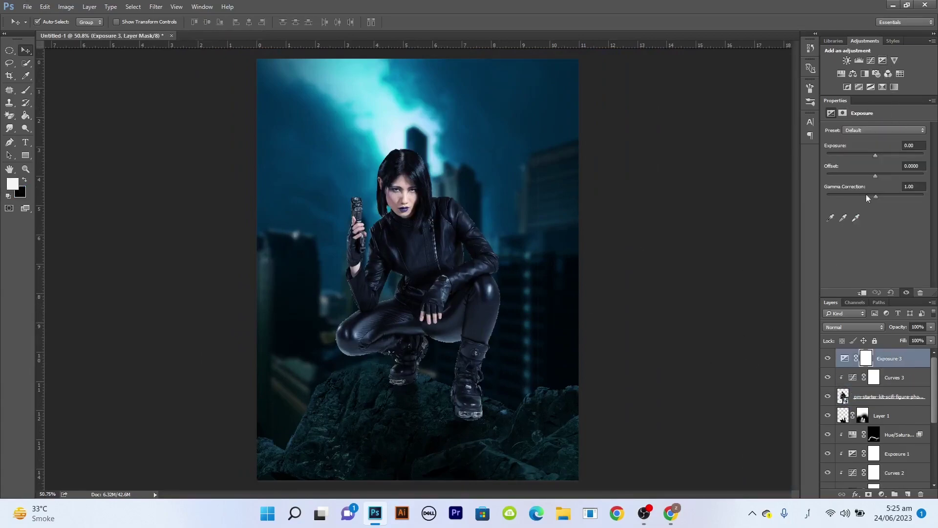
drag(876, 155, 862, 155)
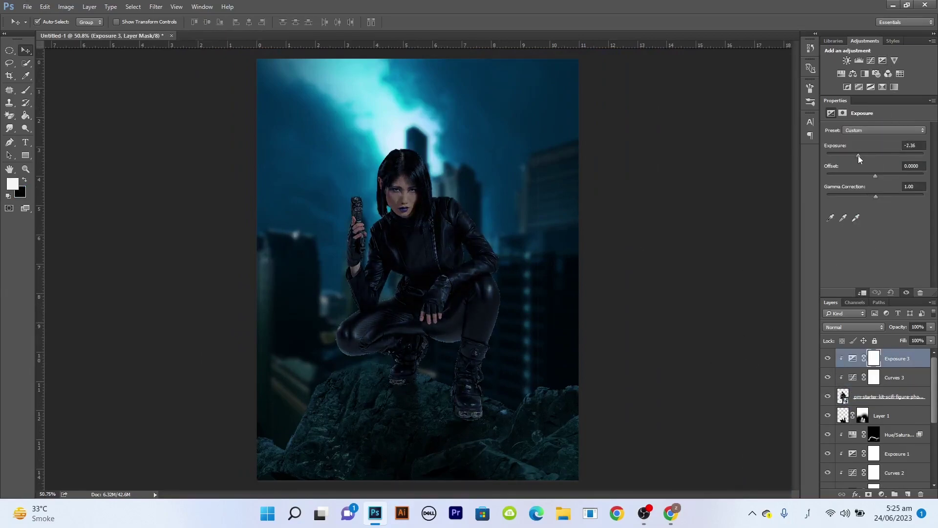
click(874, 359)
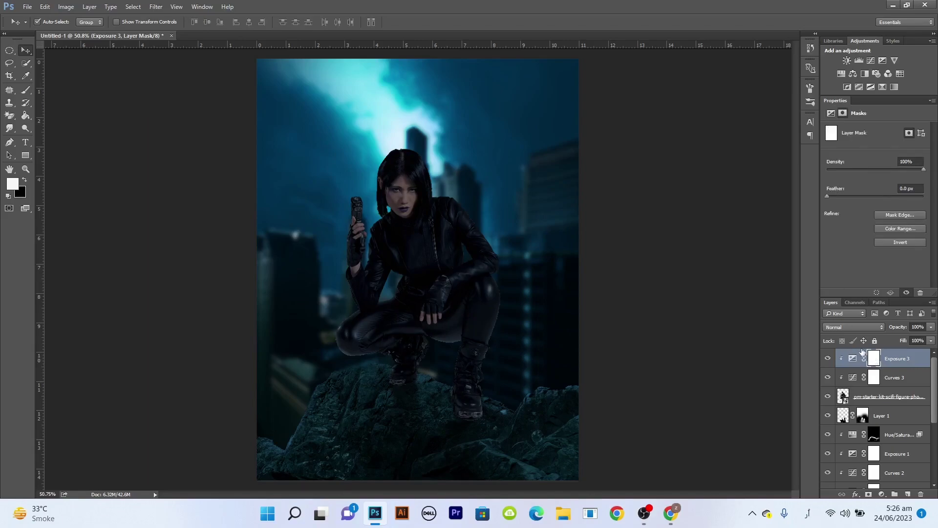
key(ctrl+i)
Step: Paint the darkening onto the jacket, legs, glove and gun through the mask
scroll(495, 240, up, 3)
key(b)
mouse_move(357, 289)
mouse_down()
mouse_move(413, 241)
mouse_move(442, 256)
mouse_move(417, 308)
mouse_move(457, 326)
mouse_move(469, 383)
mouse_move(367, 390)
mouse_move(287, 373)
mouse_move(362, 426)
mouse_move(405, 377)
mouse_move(357, 318)
mouse_move(308, 279)
mouse_move(269, 313)
mouse_up()
key(bracketleft)
key(bracketleft)
key(bracketleft)
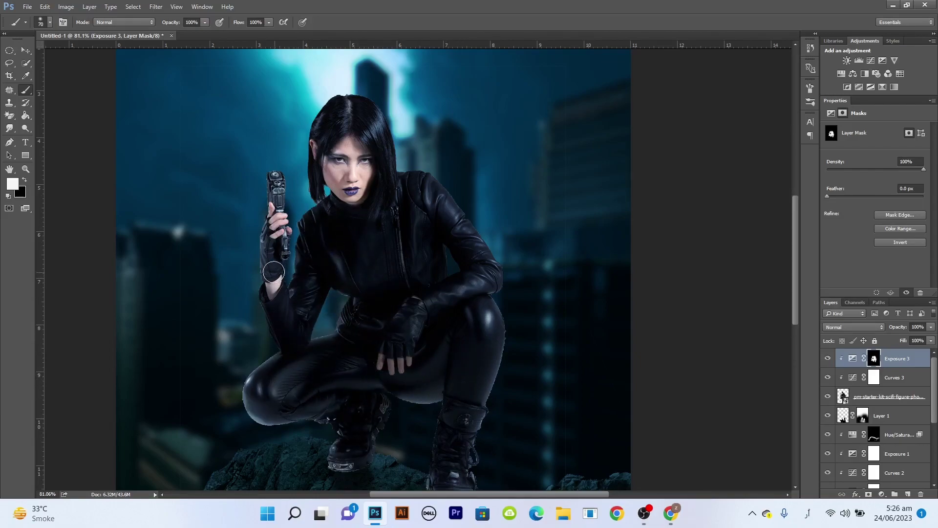
drag(274, 271, 274, 180)
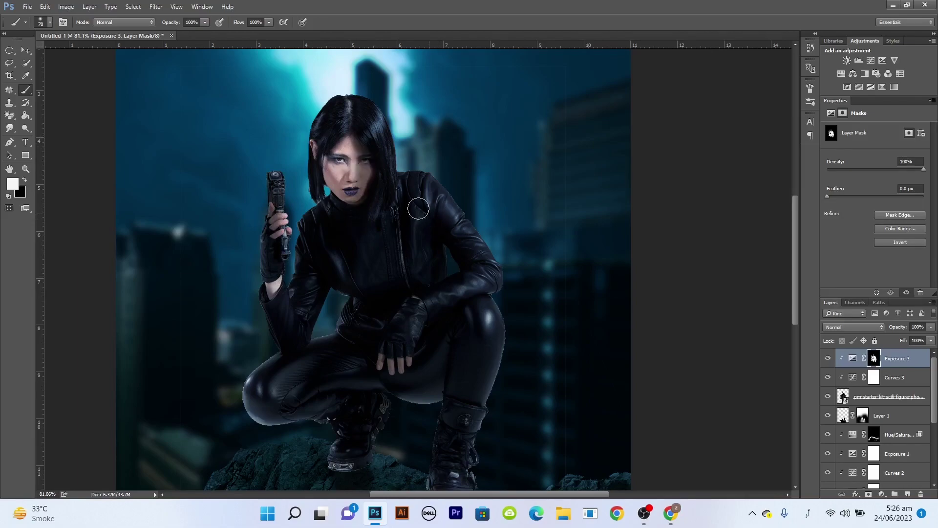
scroll(338, 166, up, 4)
Step: Paint the face and neck gently at 23% flow, then open the woman's smart object contents
click(234, 35)
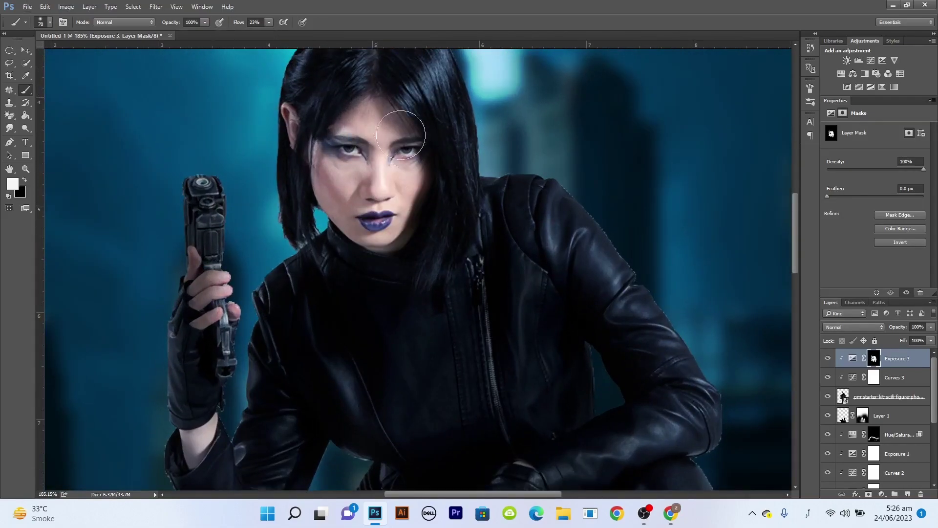
drag(396, 112, 352, 255)
drag(337, 113, 383, 232)
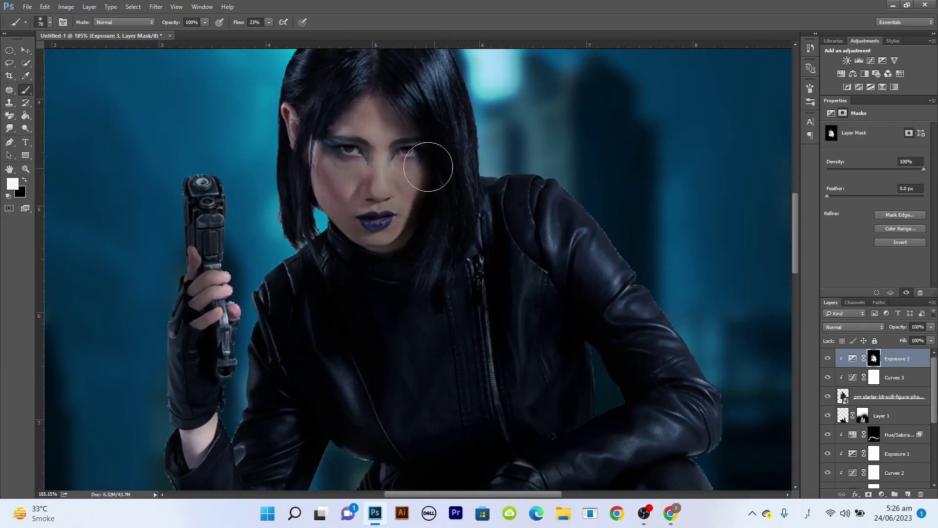
scroll(435, 166, up, 3)
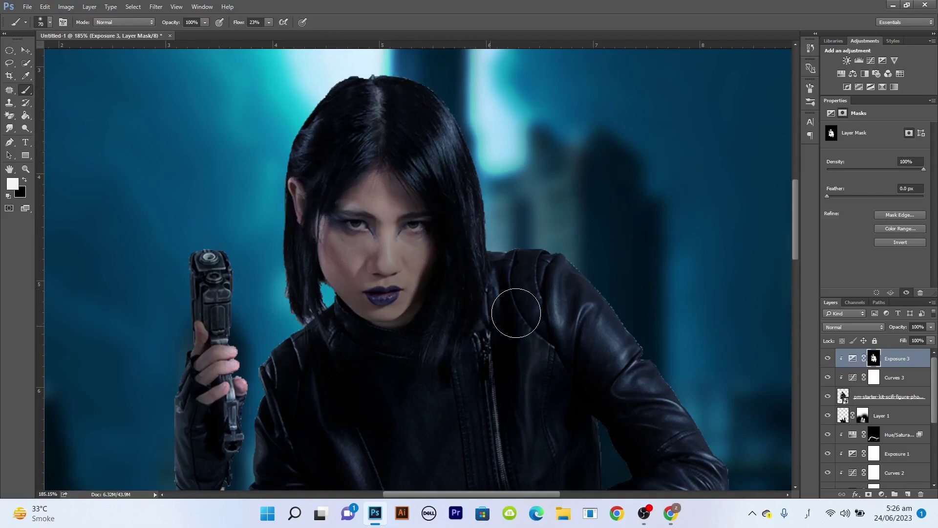
scroll(601, 367, down, 3)
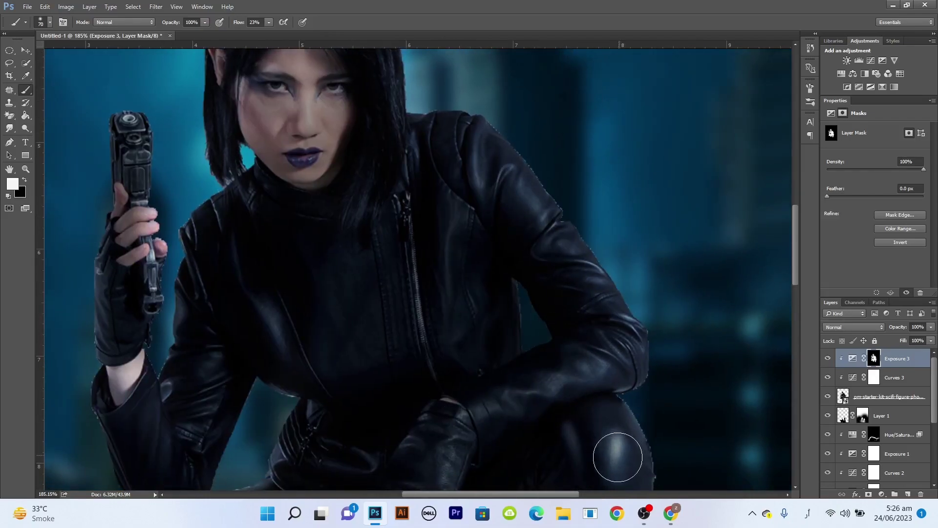
key(ctrl+0)
double_click(843, 395)
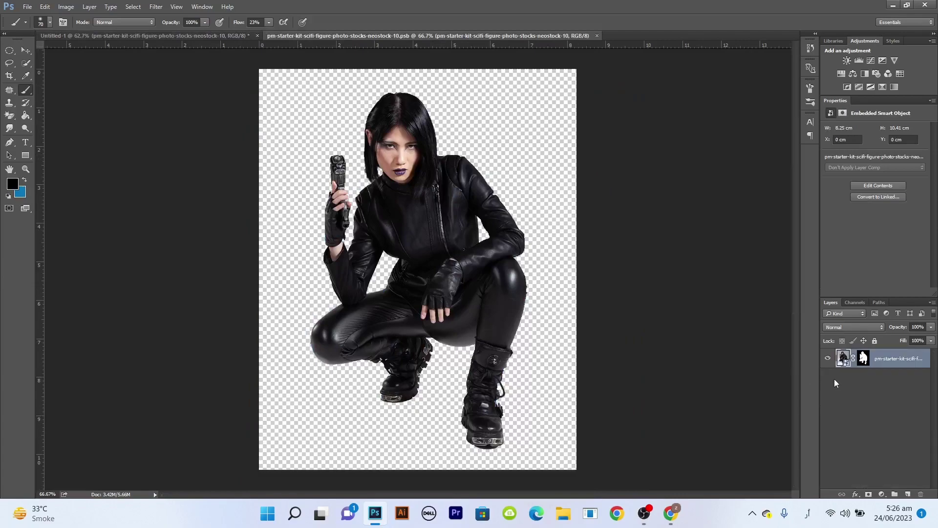
Step: Back in the poster, mask the woman's layer with her outline contracted by 1 px
click(597, 36)
ctrl+click(843, 394)
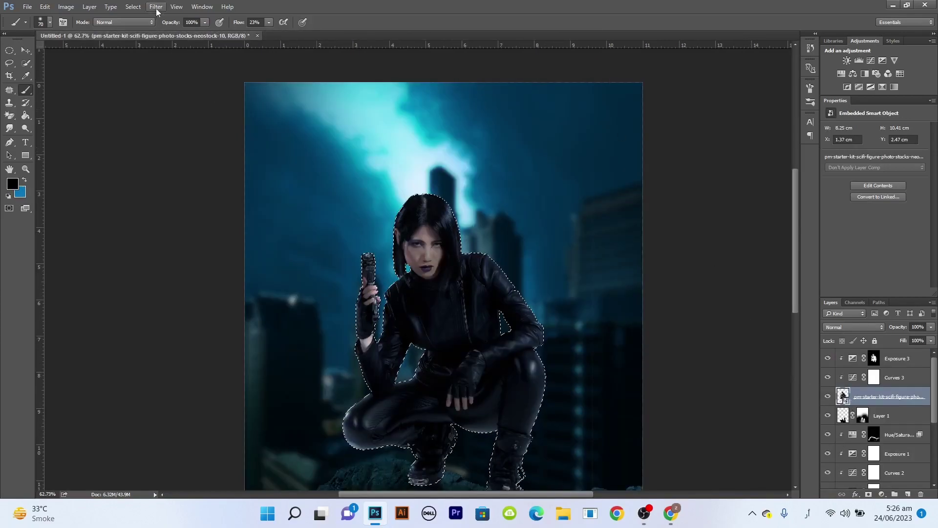
click(133, 6)
click(274, 200)
click(570, 174)
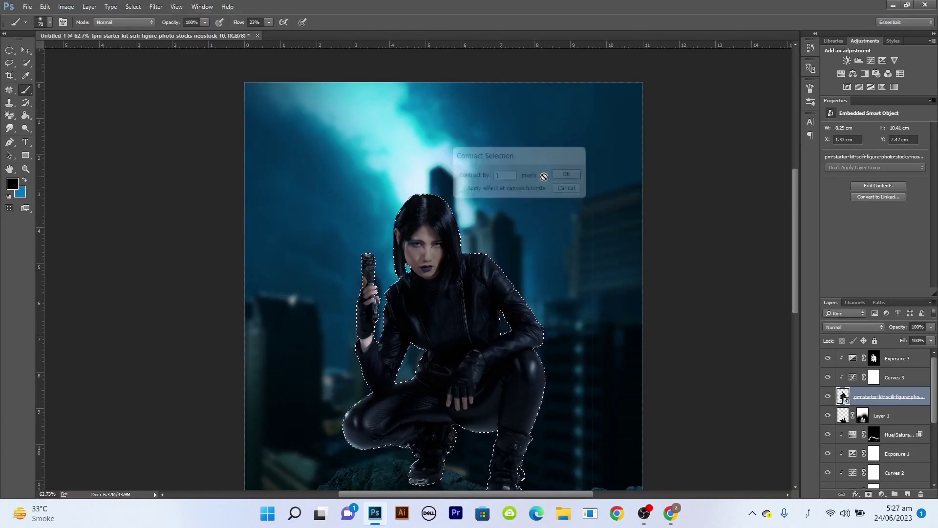
click(869, 494)
scroll(436, 215, up, 1)
scroll(436, 215, up, 1)
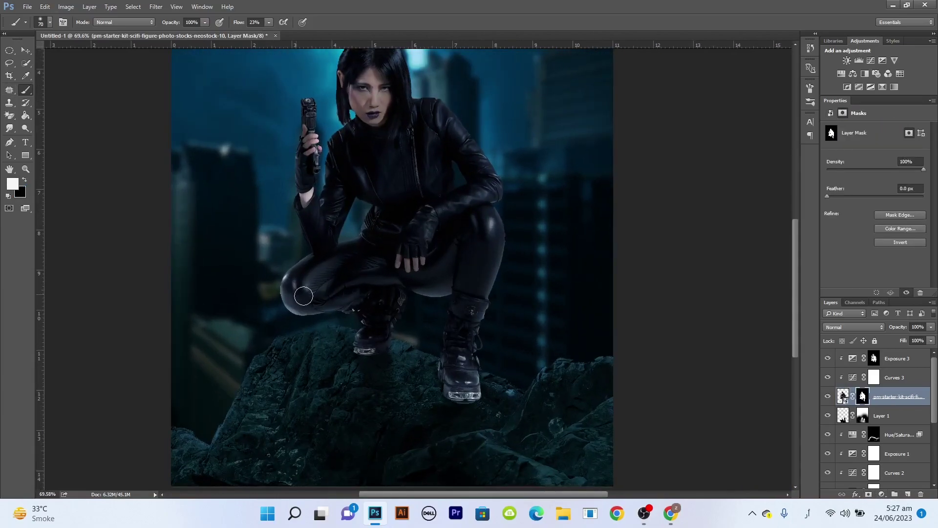
Step: Paint the Exposure 3 mask over her boot and shin at 100% flow
click(875, 358)
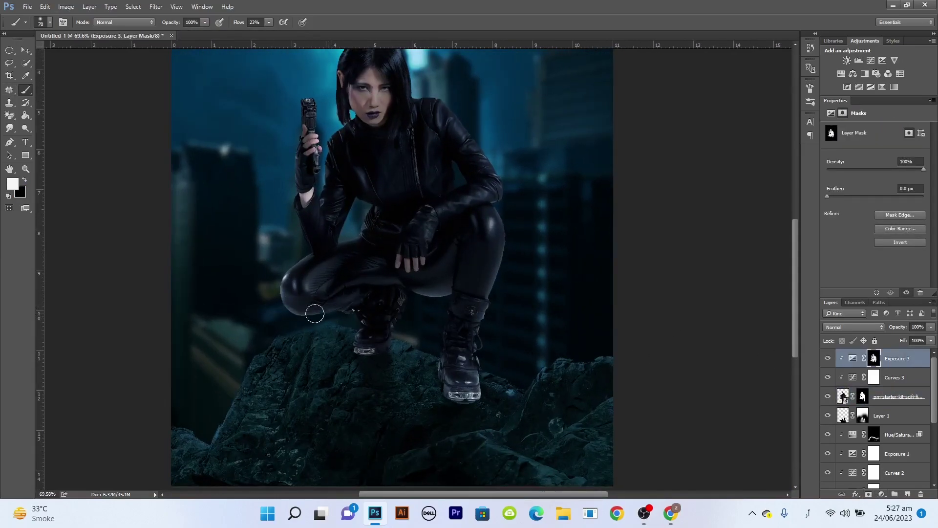
drag(273, 37, 312, 34)
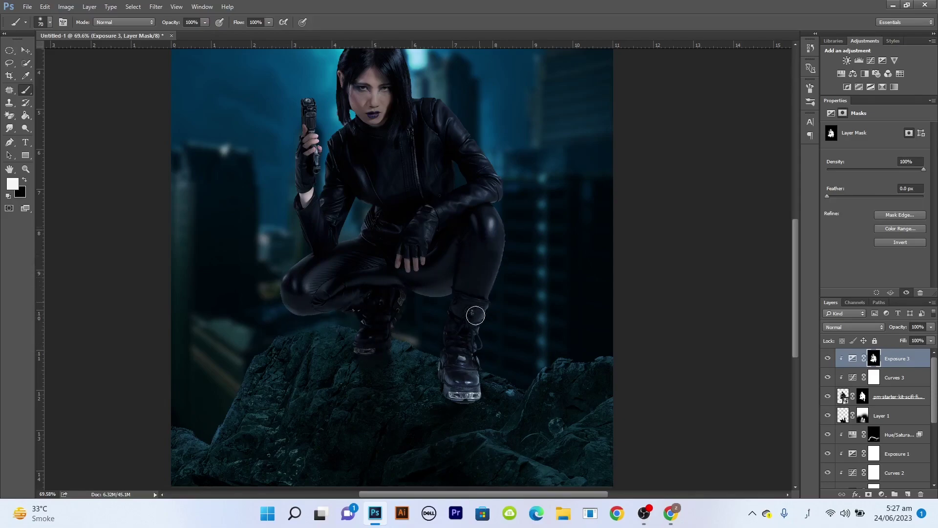
mouse_move(476, 316)
mouse_down()
mouse_move(462, 372)
mouse_move(469, 404)
mouse_up()
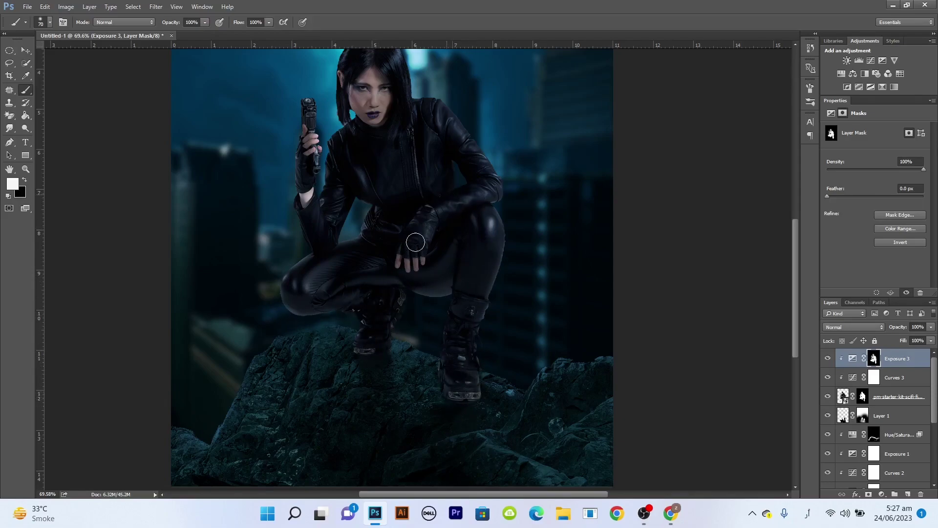
scroll(395, 136, up, 2)
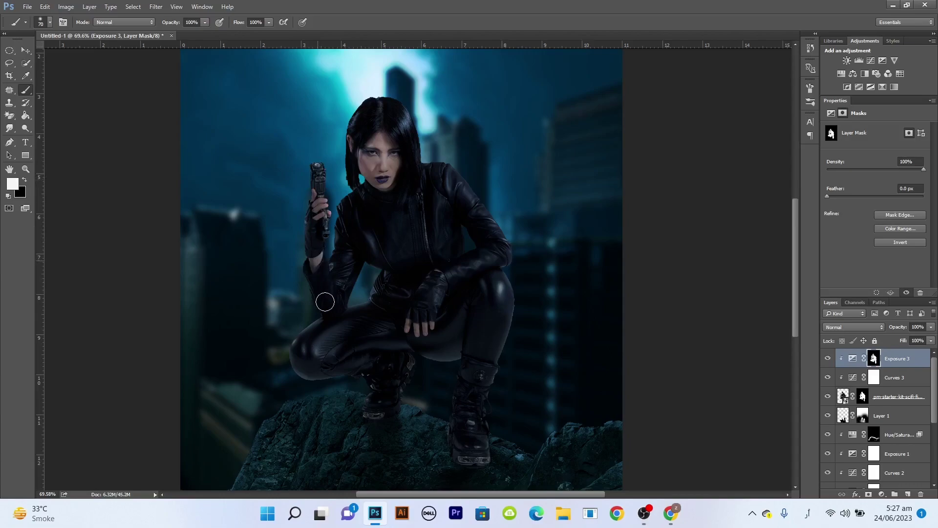
Step: Add a colorized Hue/Saturation tinting the woman cyan, Saturation 97 and Lightness +35
scroll(524, 237, down, 2)
click(841, 74)
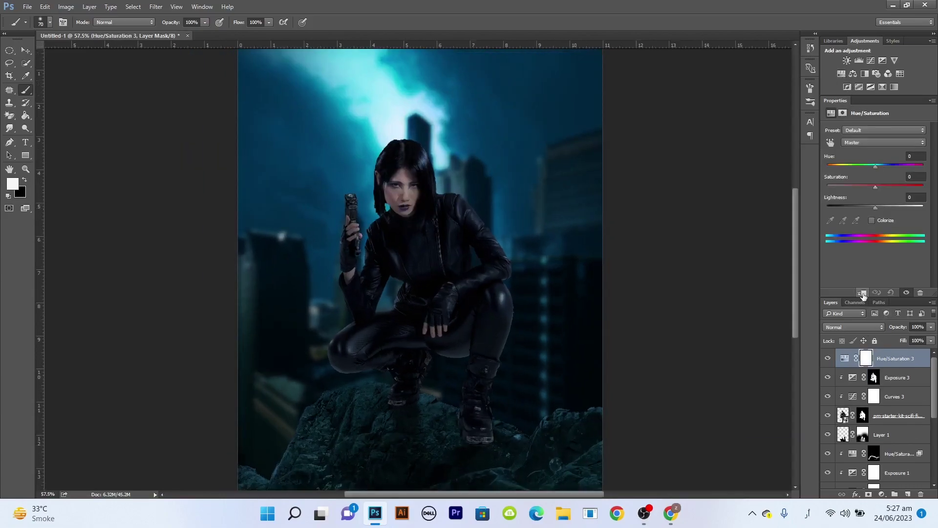
click(872, 220)
mouse_move(827, 166)
mouse_down()
mouse_move(875, 165)
mouse_move(909, 187)
mouse_move(893, 206)
mouse_up()
drag(878, 165, 881, 166)
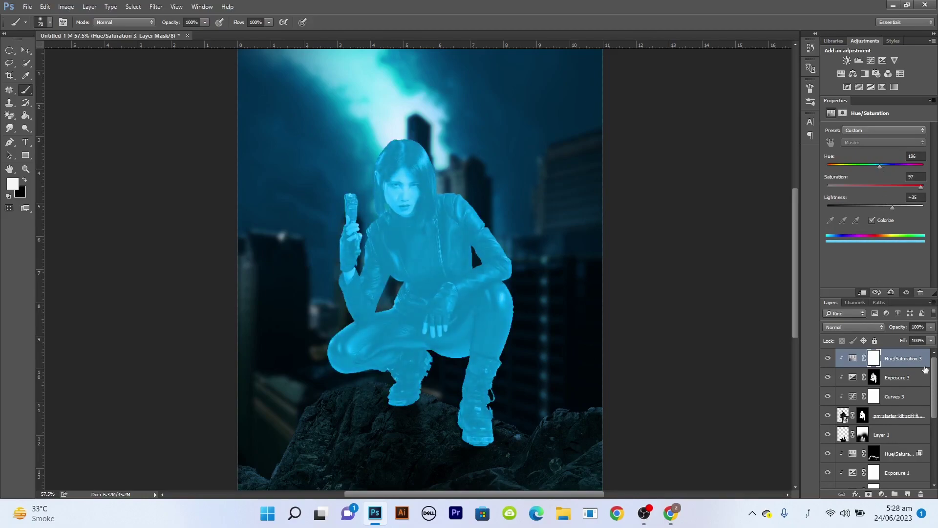
Step: Let dark tones show through via Blend If, set Hue to 191, and invert the mask
double_click(923, 364)
drag(682, 296, 693, 297)
click(895, 111)
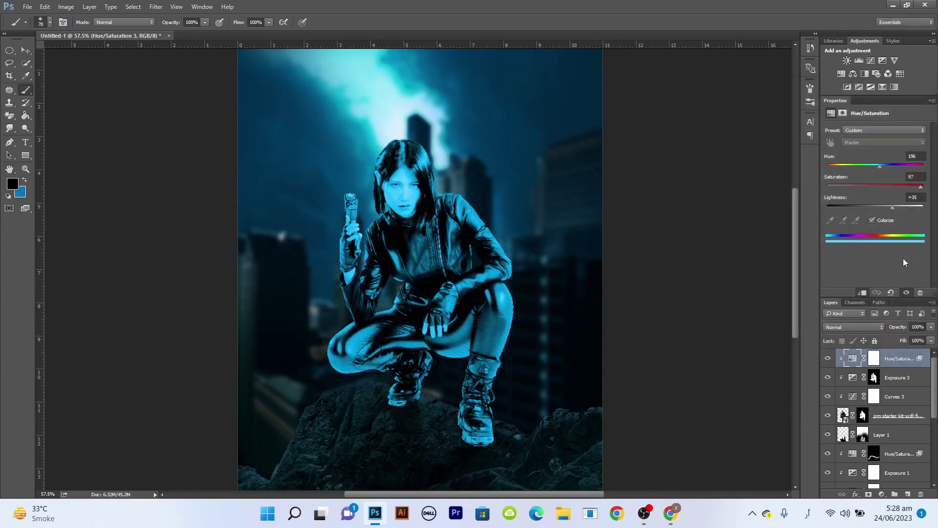
drag(877, 168, 879, 169)
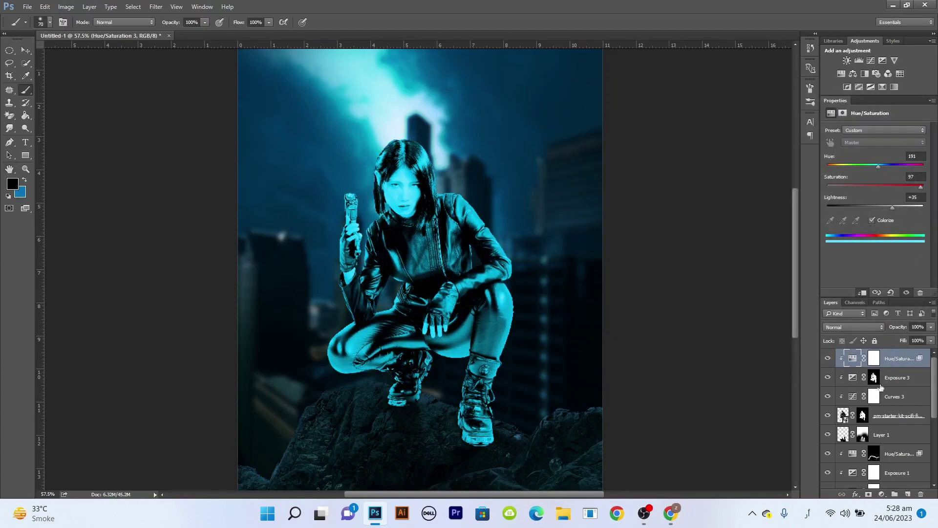
click(874, 359)
key(ctrl+i)
key(d)
scroll(449, 188, up, 3)
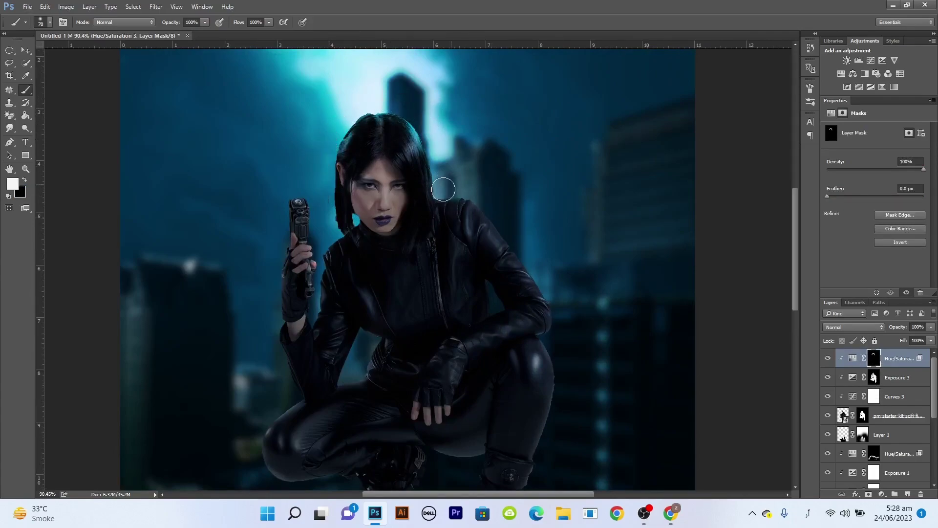
Step: Paint cyan rim light on the mask along the hair edge, shoulder and arm
scroll(365, 215, up, 3)
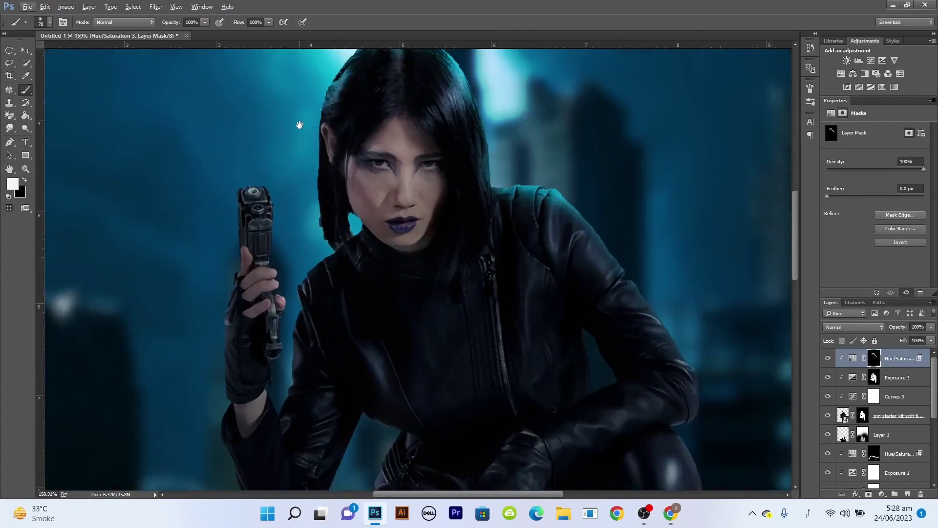
key(x)
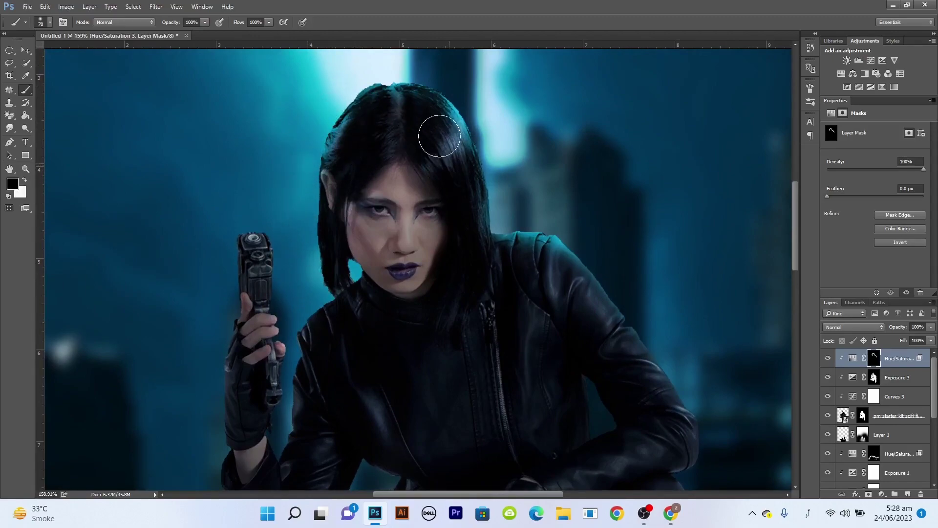
drag(439, 136, 425, 120)
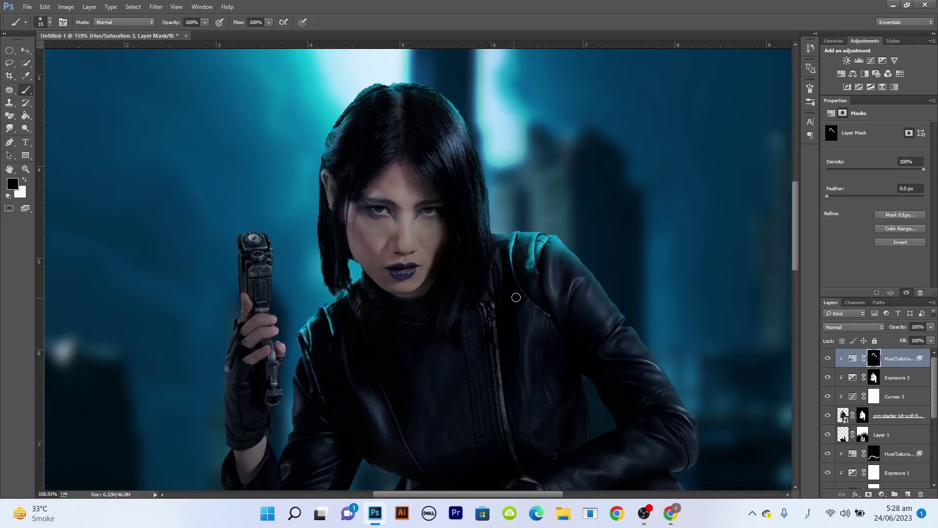
mouse_move(574, 239)
mouse_down()
mouse_move(639, 325)
mouse_move(638, 353)
mouse_up()
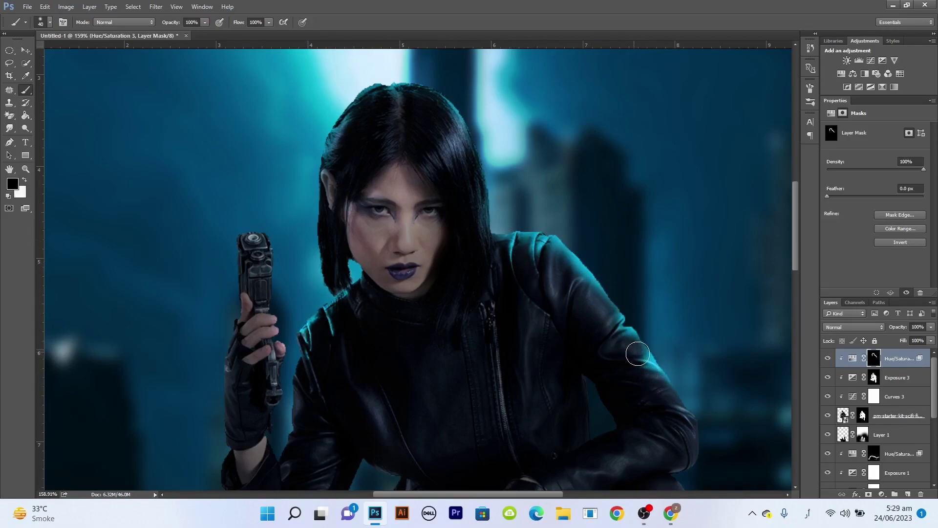
drag(711, 414, 675, 428)
key(x)
Step: Remove the teal glow from the middle finger with black paint
scroll(665, 349, down, 5)
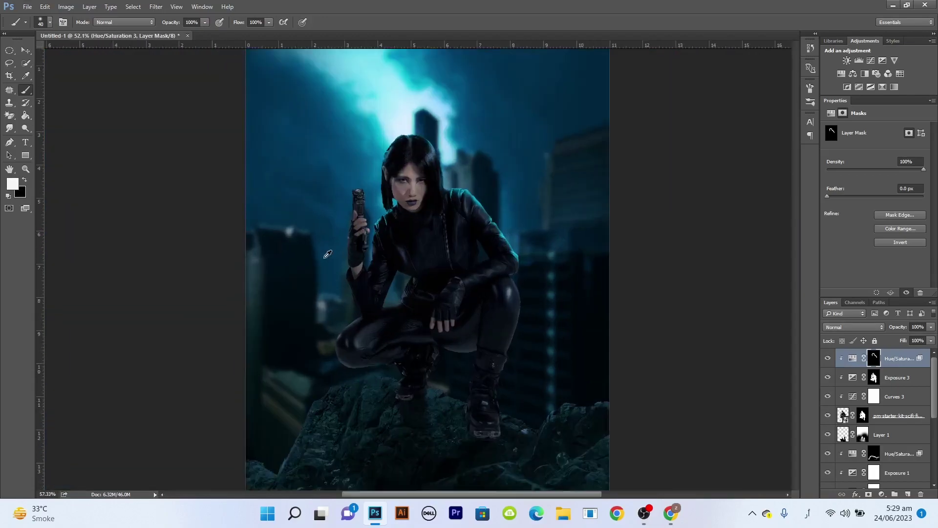
scroll(327, 287, up, 5)
scroll(403, 116, up, 2)
scroll(451, 204, up, 2)
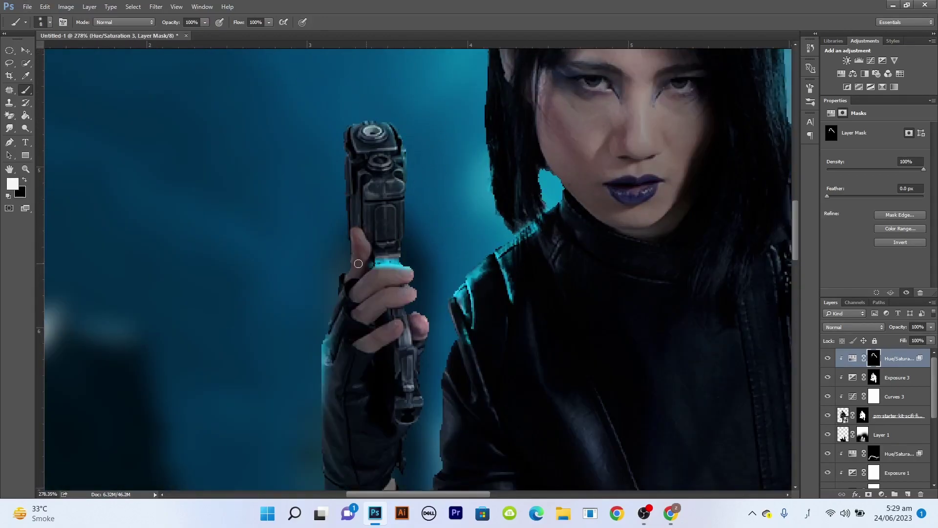
key(x)
drag(380, 289, 410, 294)
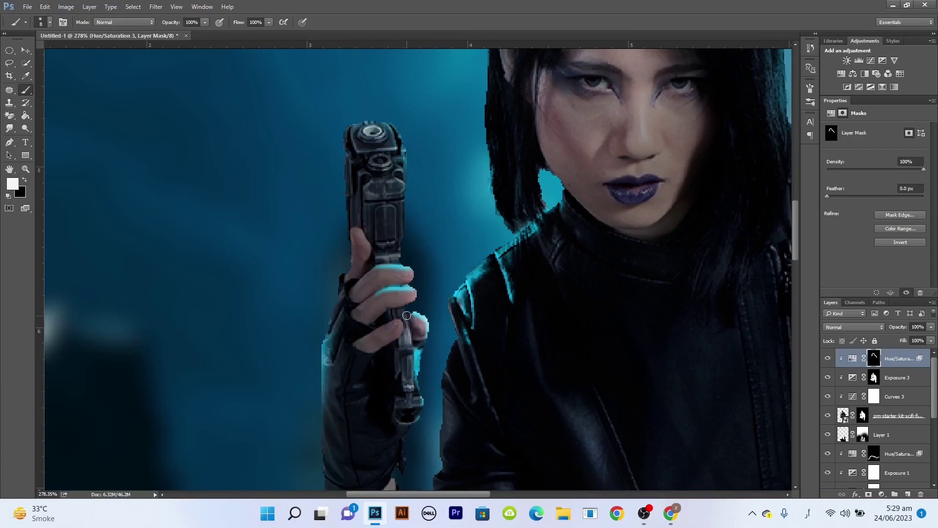
scroll(414, 292, down, 5)
scroll(391, 317, up, 5)
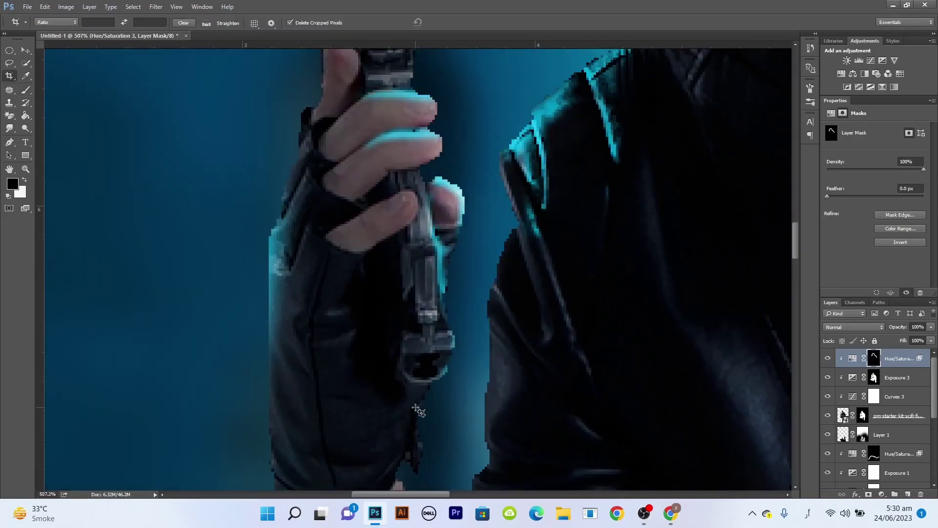
scroll(387, 364, down, 1)
scroll(387, 365, down, 2)
key(ctrl+backslash)
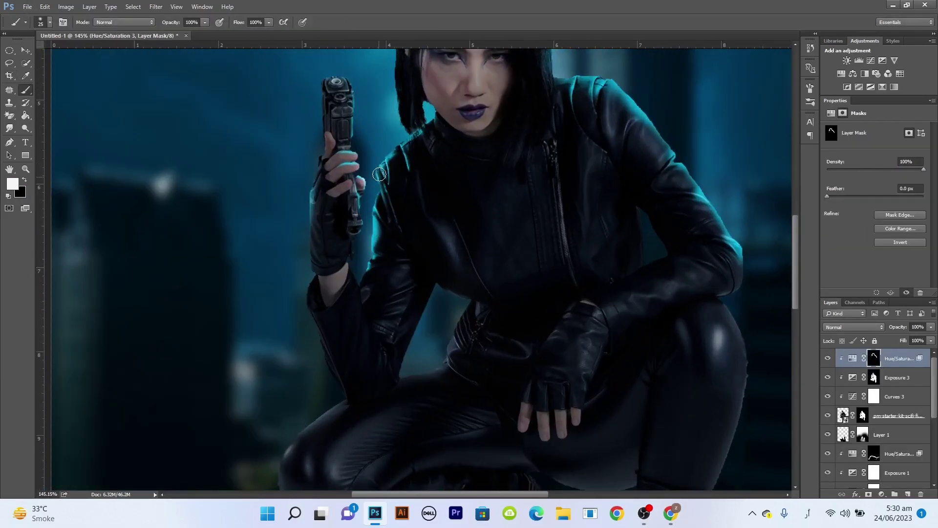
Step: Paint rim light along the jacket's left edge, the knee and the upper arm
drag(379, 174, 400, 226)
key(x)
drag(386, 193, 403, 238)
mouse_move(397, 372)
mouse_down()
mouse_move(440, 272)
mouse_move(384, 384)
mouse_move(286, 459)
mouse_up()
mouse_move(299, 246)
mouse_down()
mouse_move(362, 293)
mouse_move(382, 266)
mouse_up()
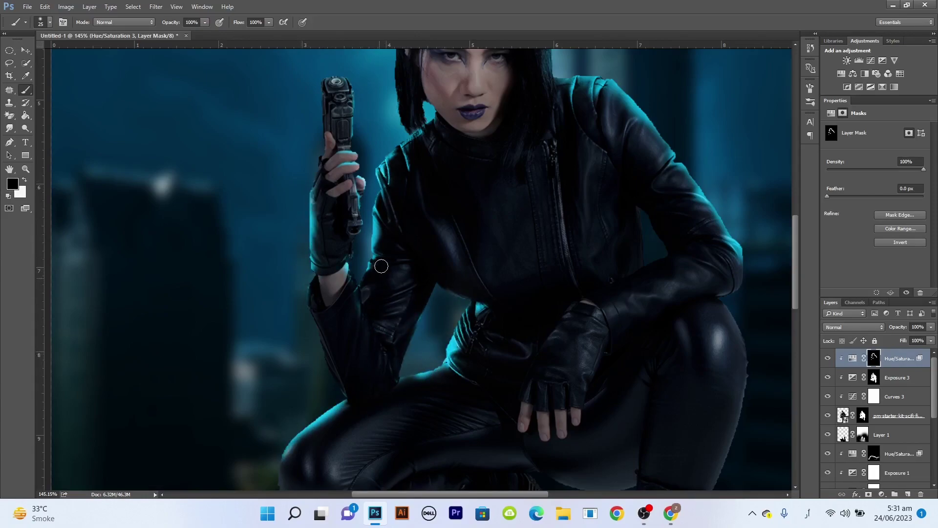
Step: Enlarge the brush to 90 and paint rim light along the thigh
scroll(330, 239, down, 5)
key(x)
key(bracketright)
key(bracketright)
key(bracketright)
drag(274, 391, 430, 162)
scroll(430, 162, down, 3)
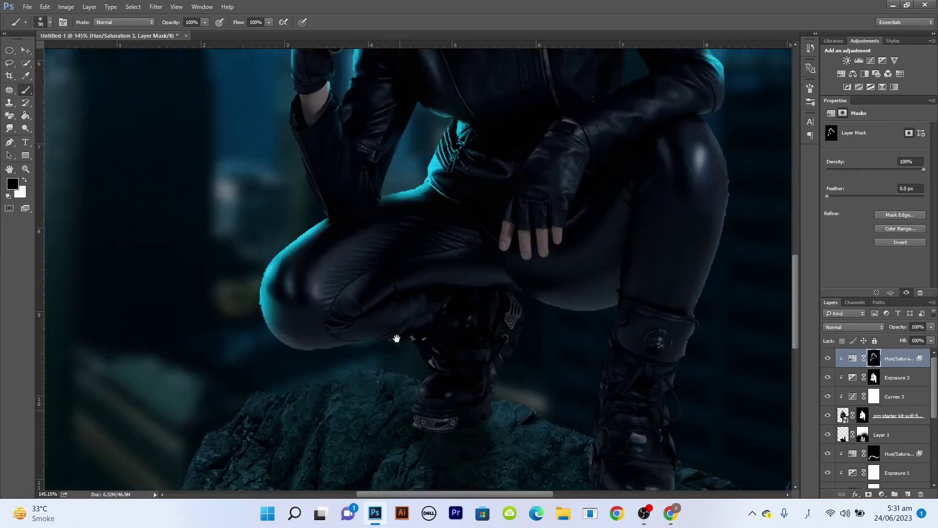
scroll(592, 323, down, 1)
key(x)
mouse_move(591, 323)
mouse_down()
mouse_move(603, 257)
mouse_move(645, 360)
mouse_up()
key(ctrl+0)
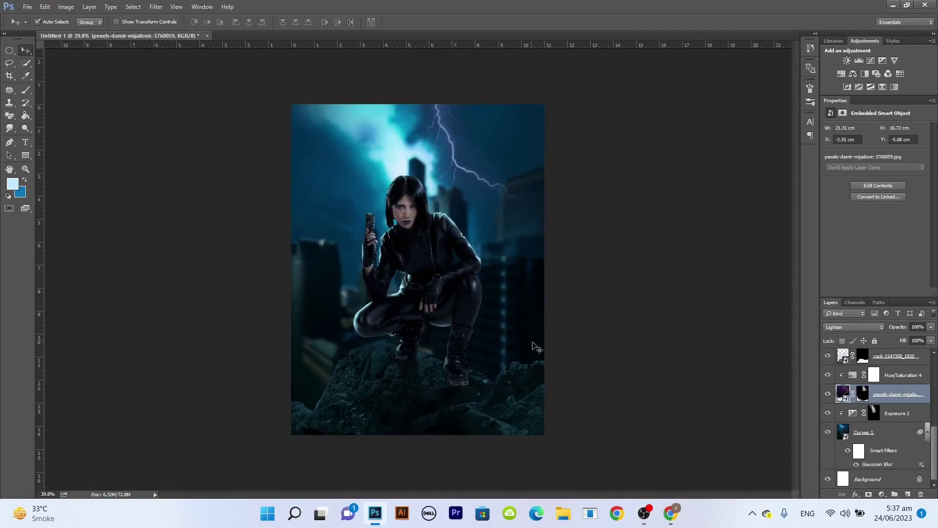
Step: Paint a broad orange glow at right on a new layer, Linear Dodge (Add) at 82%
key(ctrl+shift+alt+n)
click(12, 183)
click(901, 98)
key(b)
mouse_move(543, 274)
mouse_down()
mouse_move(547, 416)
mouse_move(489, 440)
mouse_up()
click(854, 327)
click(851, 405)
click(13, 183)
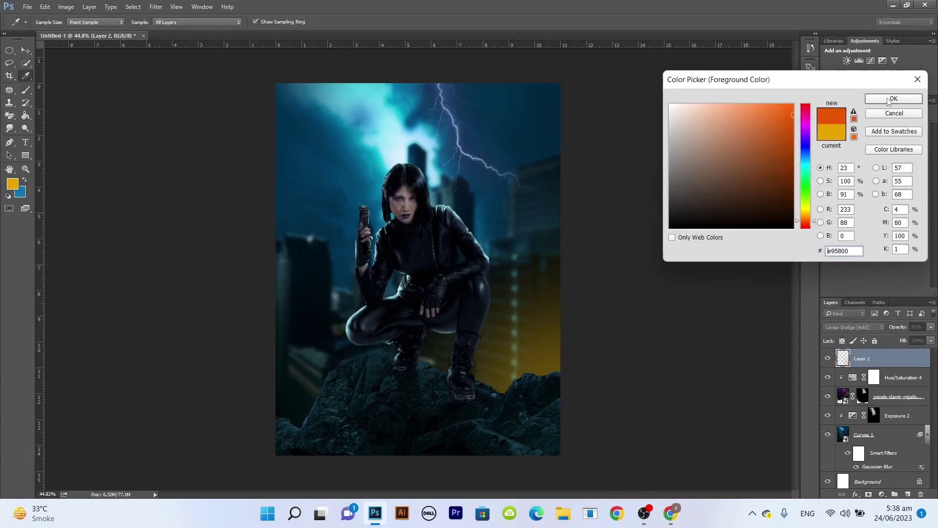
Step: Set the figure's Hue/Saturation tint to a lightened orange
click(892, 96)
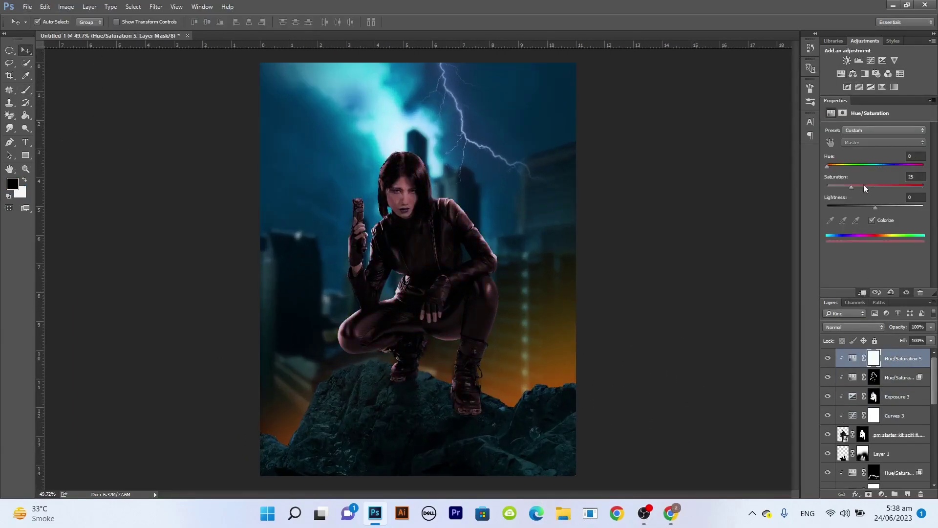
drag(875, 206, 888, 207)
drag(832, 166, 834, 165)
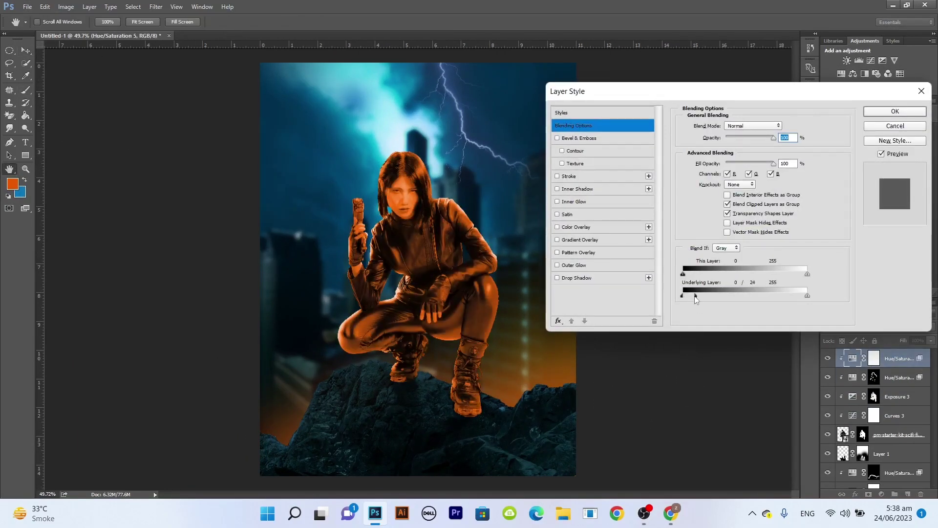
Step: Invert the Hue/Saturation 5 mask and paint orange rim light along the arm and leg edges
key(ctrl+i)
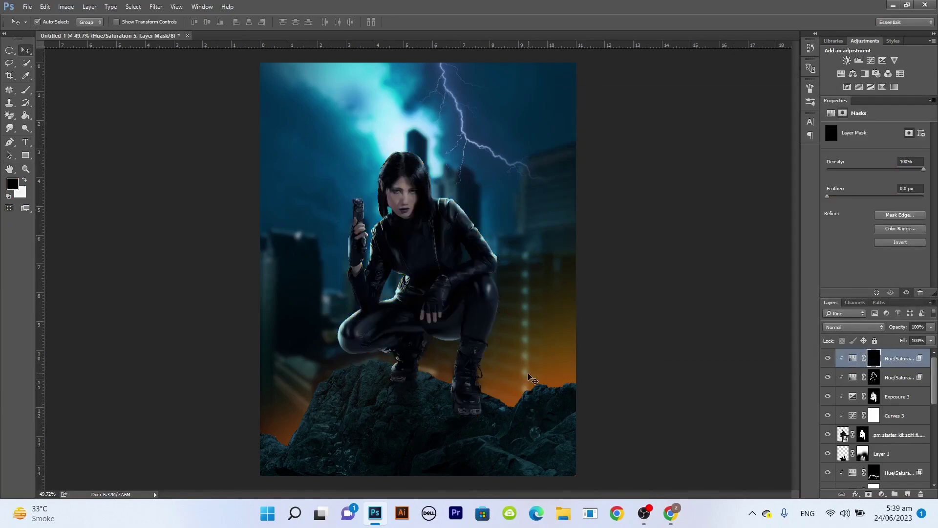
scroll(578, 163, up, 3)
key(b)
key(x)
mouse_move(577, 163)
mouse_down()
mouse_move(591, 99)
mouse_move(534, 350)
mouse_up()
scroll(534, 350, up, 2)
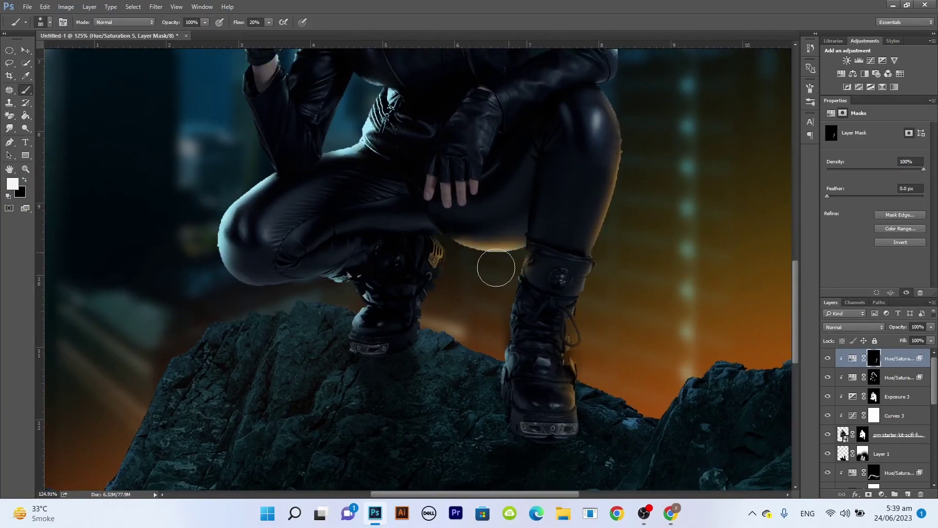
scroll(492, 266, up, 3)
drag(653, 181, 618, 271)
Step: Add orange rim light along the left knee and refine it on the inner right thigh
key(bracketleft)
scroll(588, 234, down, 3)
key(x)
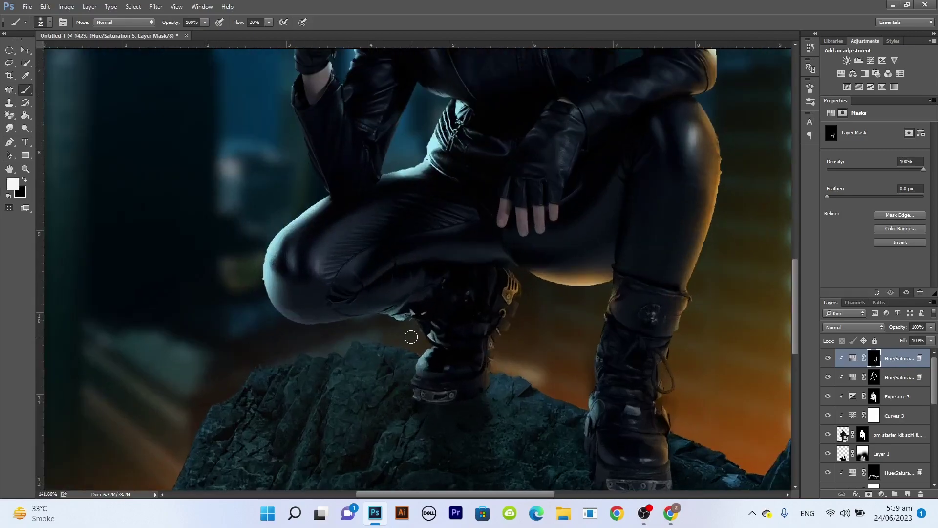
mouse_move(412, 336)
mouse_down()
mouse_move(258, 329)
mouse_move(375, 321)
mouse_move(453, 254)
mouse_up()
key(x)
key(bracketright)
key(bracketright)
key(bracketright)
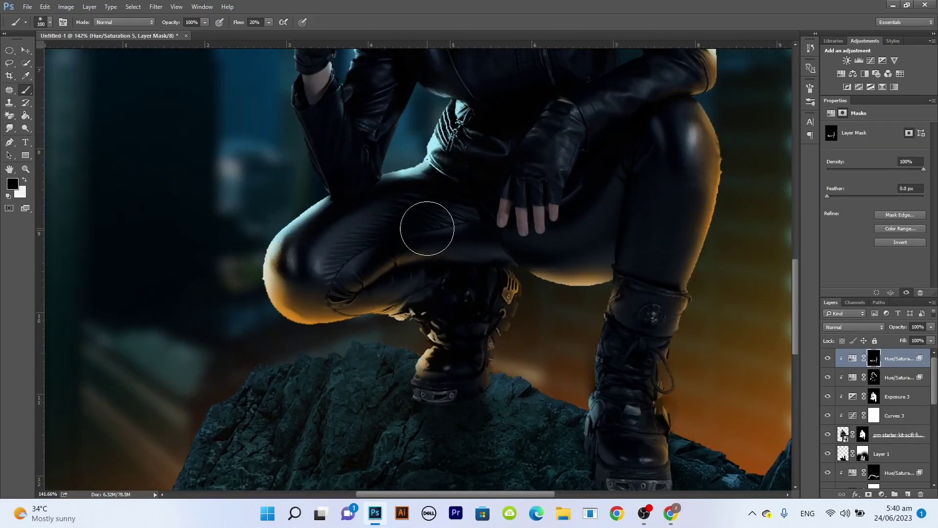
drag(576, 310, 642, 234)
Step: Brighten the left boot with orange rim light
scroll(642, 234, down, 3)
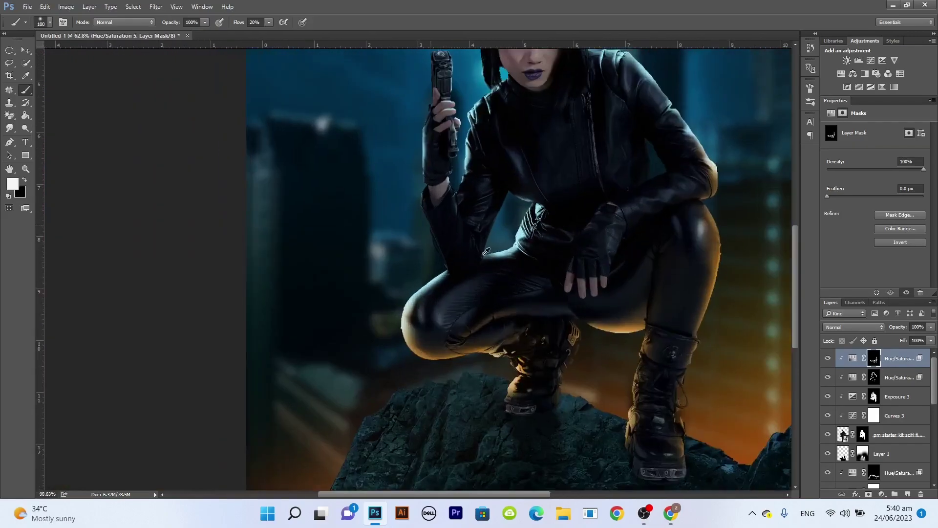
scroll(413, 262, up, 3)
scroll(474, 336, down, 5)
scroll(474, 335, up, 5)
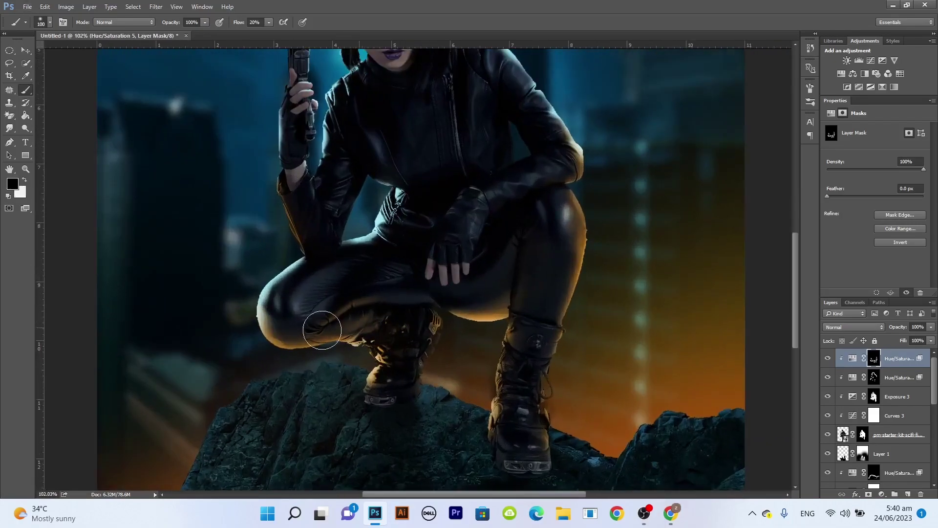
key(x)
drag(416, 342, 367, 413)
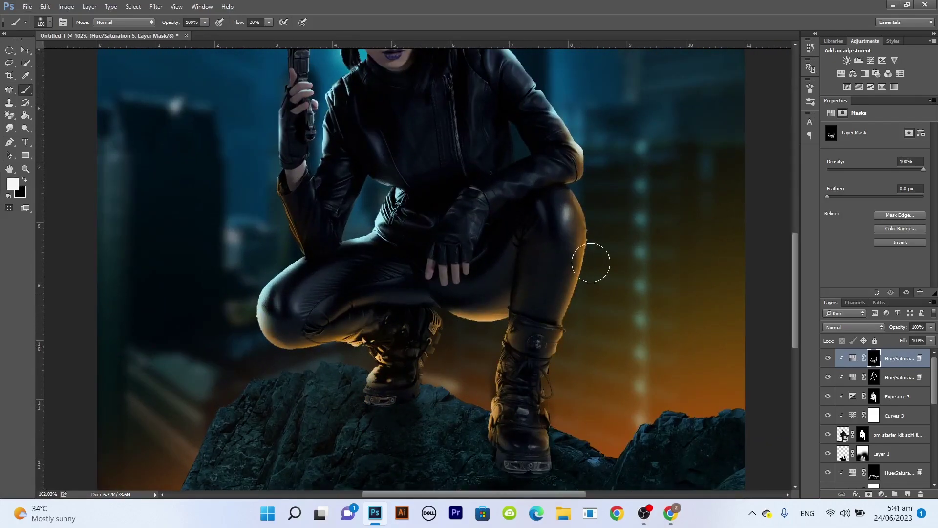
Step: Reselect the Hue/Saturation 5 mask and reset colours to default black and white
scroll(595, 262, up, 5)
scroll(529, 186, up, 2)
ctrl+click(492, 294)
scroll(416, 269, down, 8)
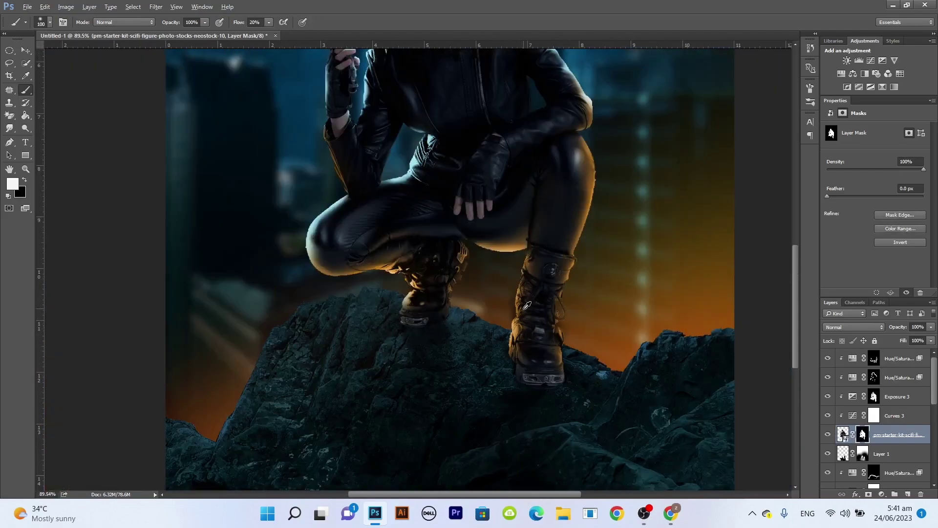
click(897, 359)
scroll(473, 288, up, 3)
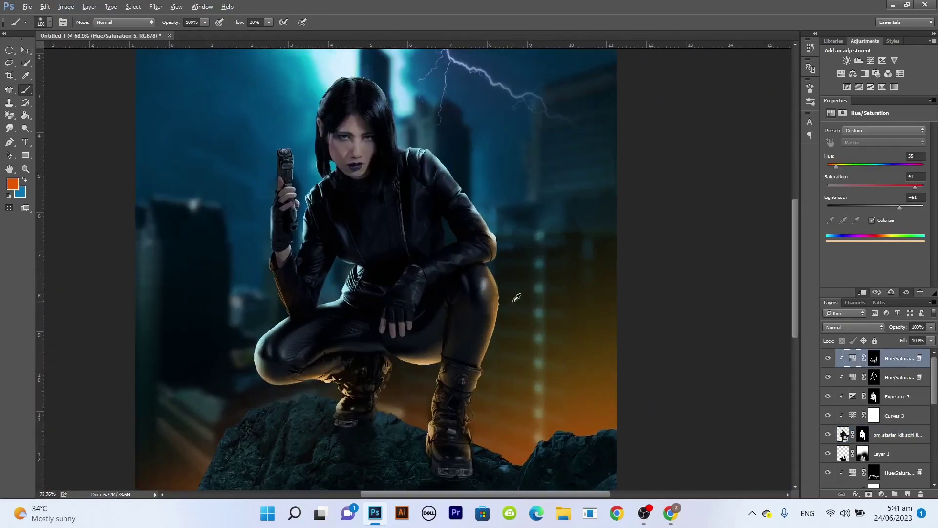
click(874, 358)
key(d)
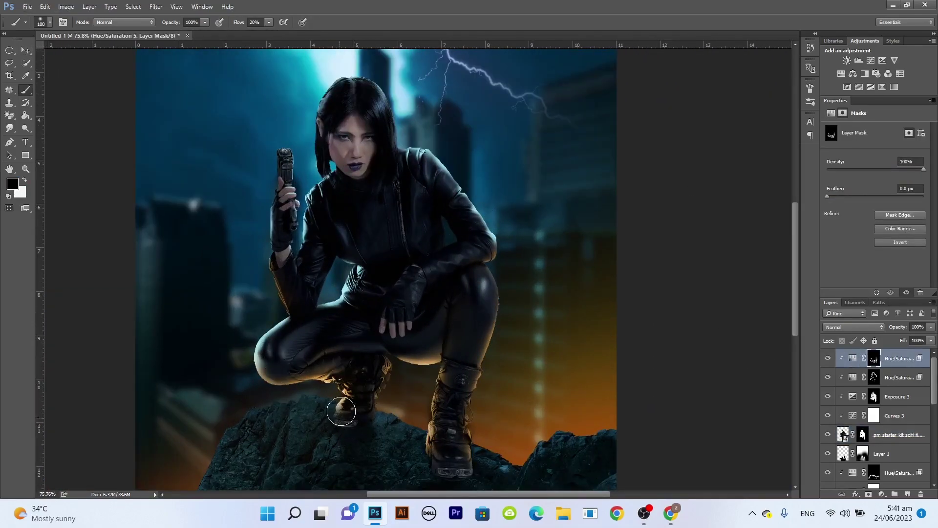
Step: Invert the new Exposure layer's mask and paint white with a 100 brush to brighten the legs
scroll(383, 348, down, 2)
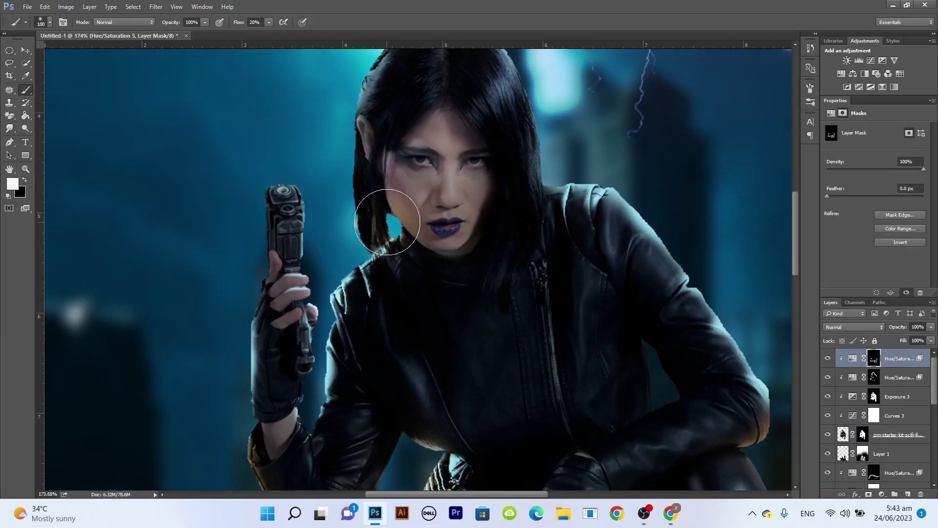
key(x)
scroll(220, 267, down, 5)
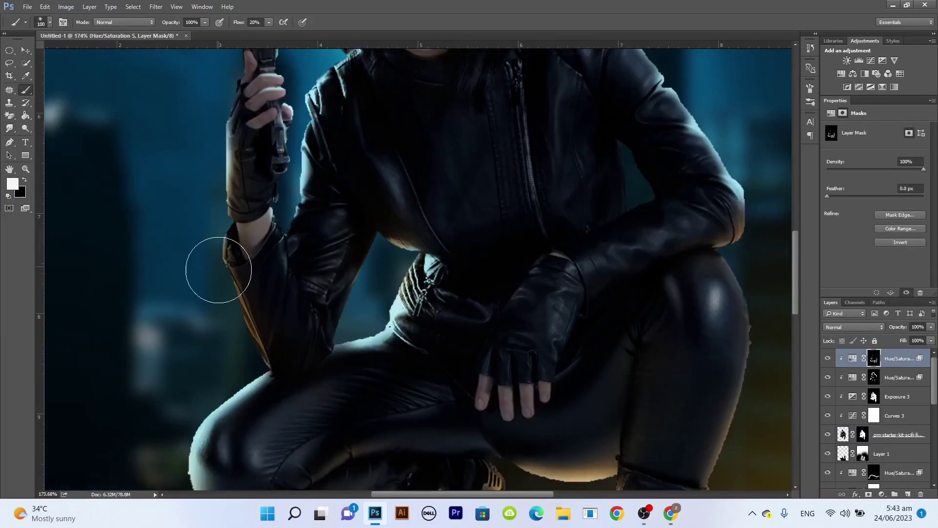
scroll(696, 346, down, 5)
key(x)
scroll(457, 345, up, 2)
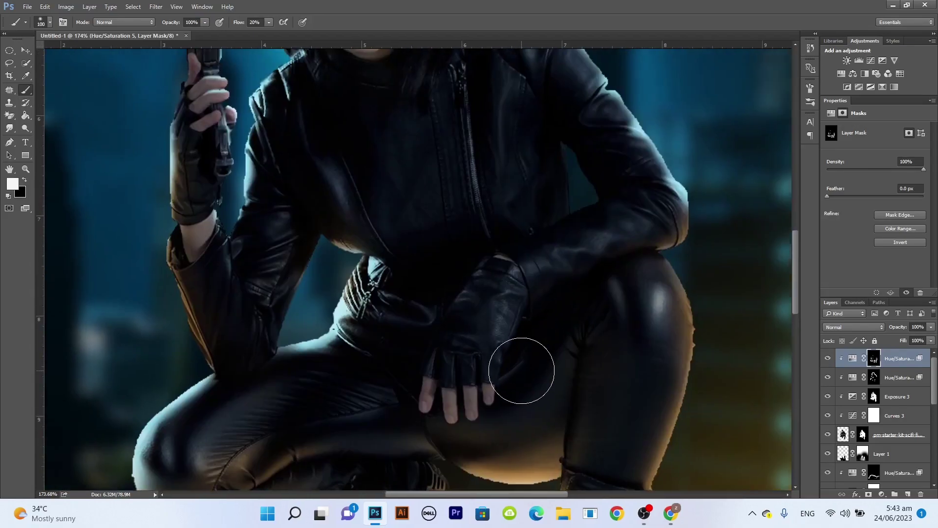
key(bracketleft)
key(bracketleft)
key(bracketleft)
scroll(533, 293, down, 3)
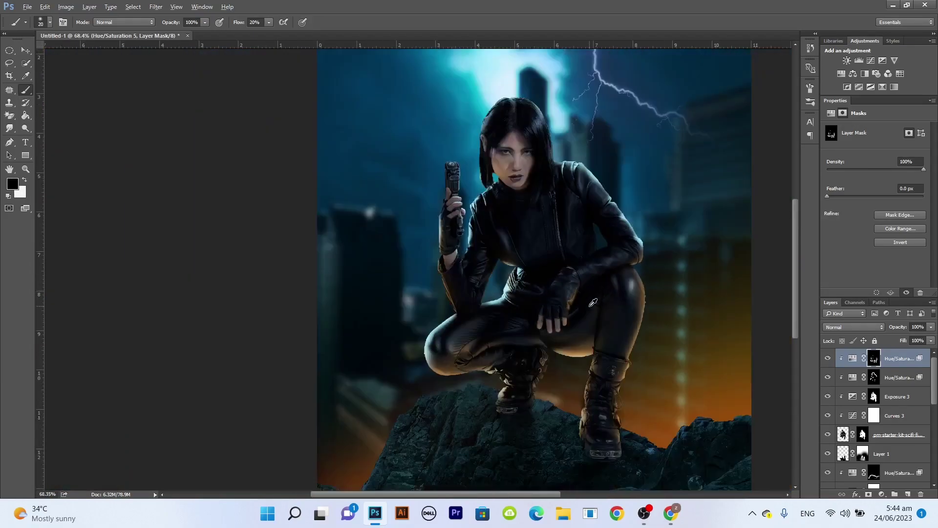
scroll(547, 244, down, 2)
scroll(568, 192, down, 1)
scroll(567, 192, down, 1)
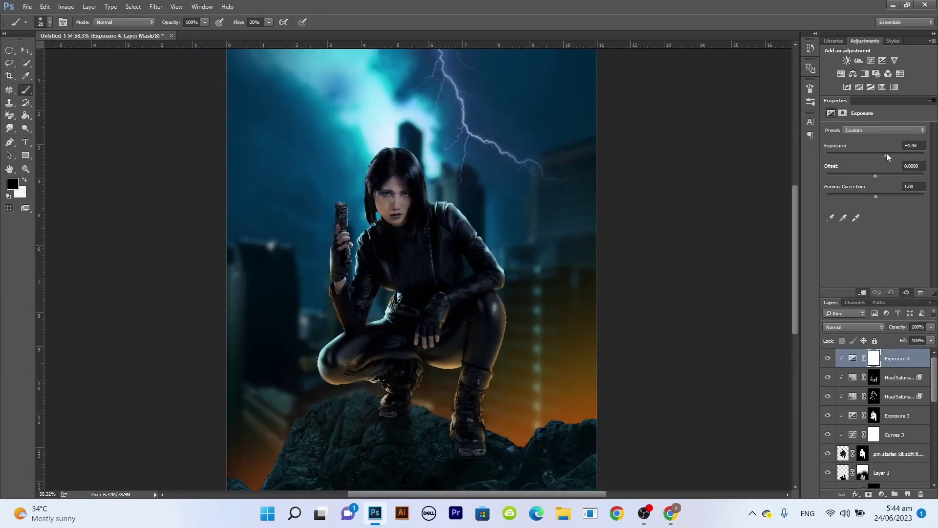
key(ctrl+i)
key(bracketright)
key(bracketright)
key(bracketright)
key(x)
drag(492, 309, 450, 221)
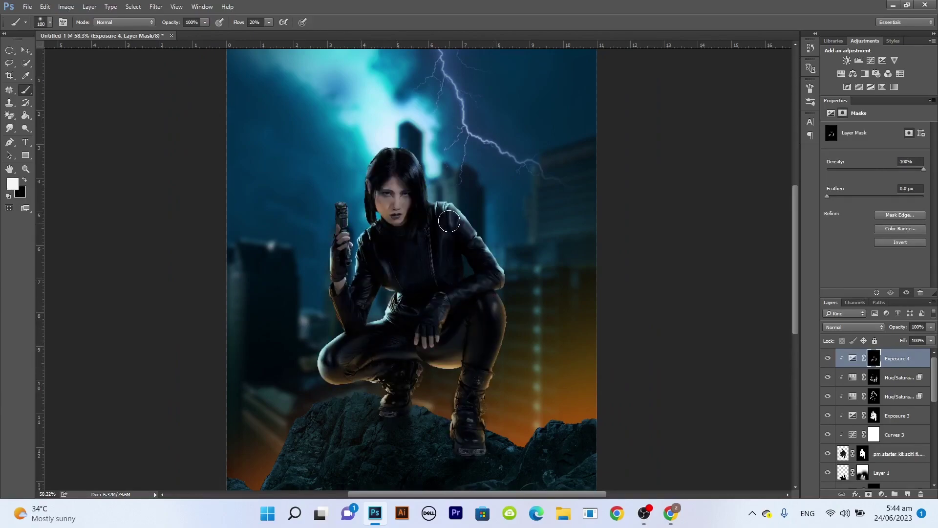
scroll(472, 430, down, 1)
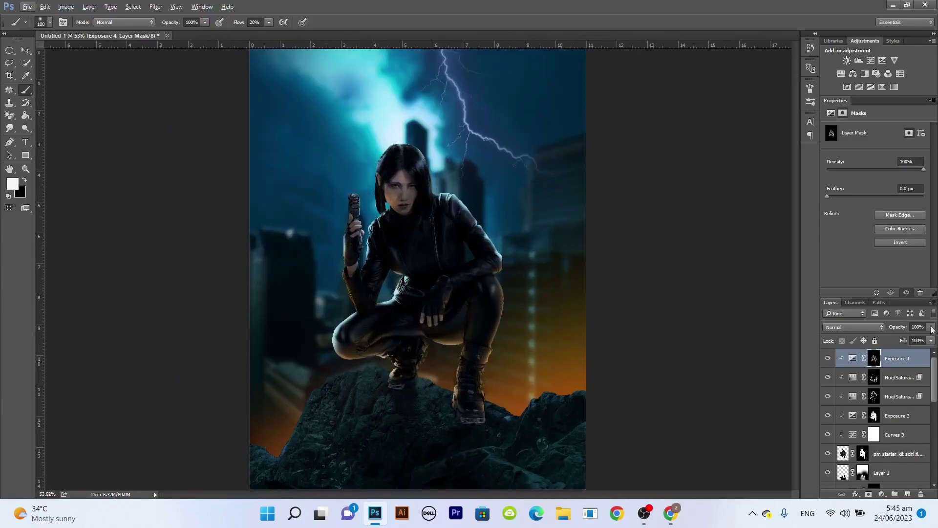
scroll(473, 327, down, 1)
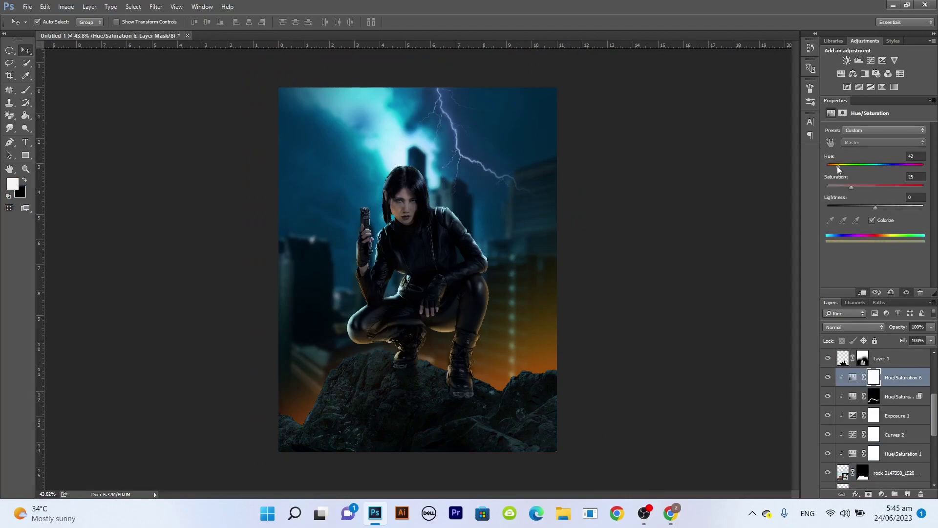
Step: Raise the rock tint's lightness for an orange glow, then move and shrink the fire image to the lower right
drag(880, 207, 893, 209)
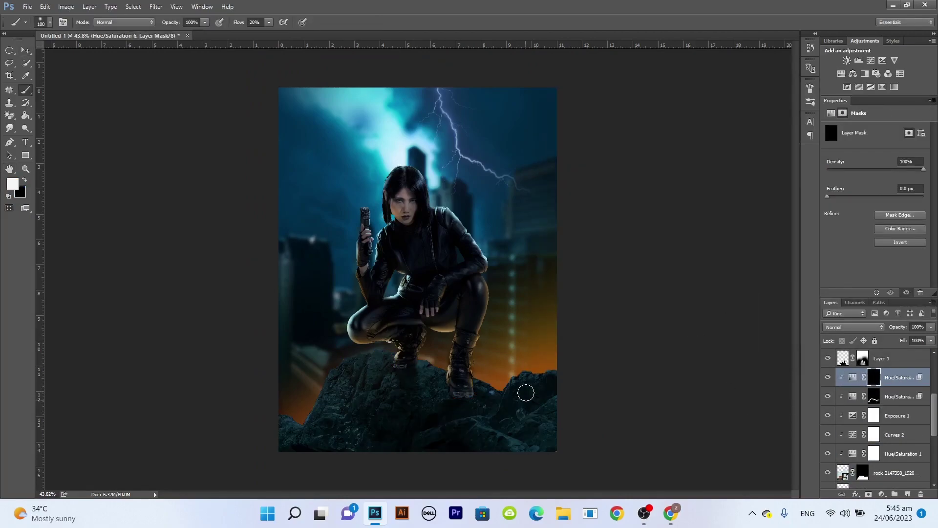
scroll(502, 418, up, 4)
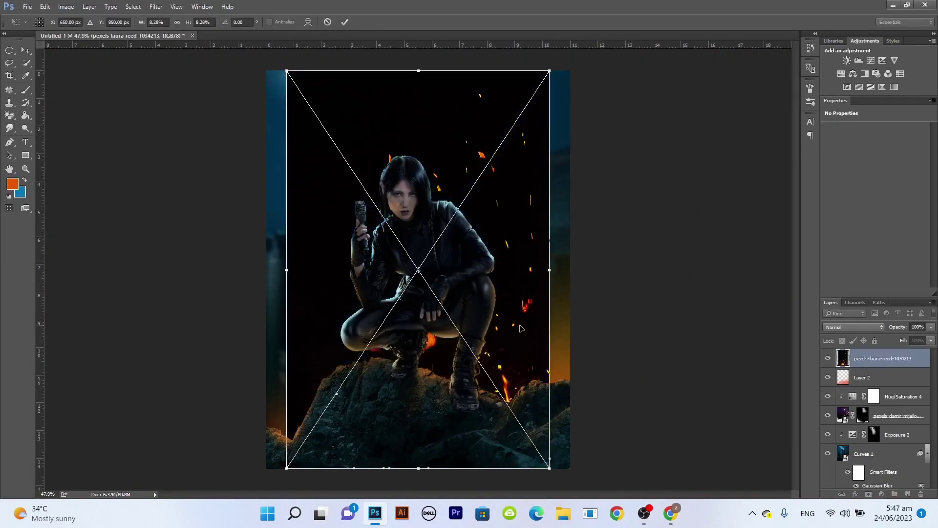
drag(521, 328, 576, 353)
mouse_move(605, 97)
mouse_down()
mouse_move(572, 137)
mouse_move(579, 194)
mouse_up()
Step: Screen-blend the fire, then shrink and rotate it beside the woman's boots
key(Return)
click(854, 327)
click(855, 391)
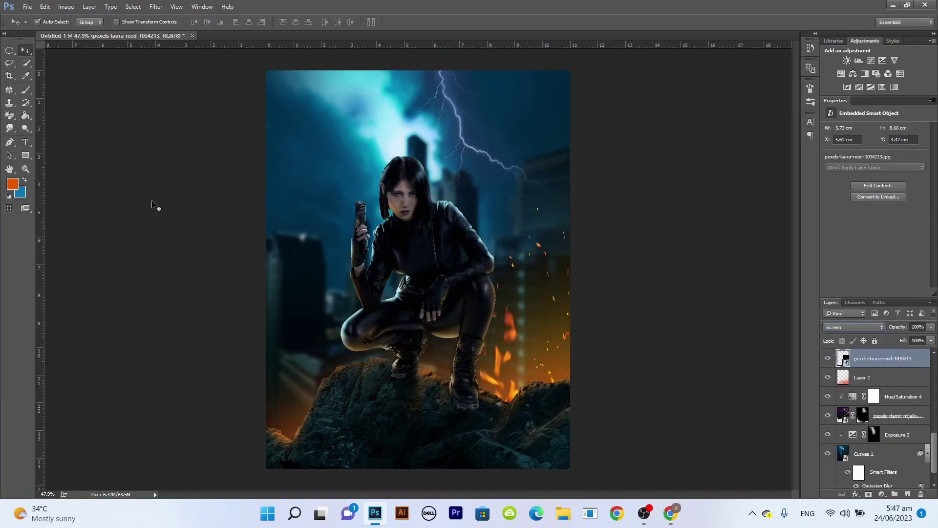
key(ctrl+t)
drag(419, 192, 450, 269)
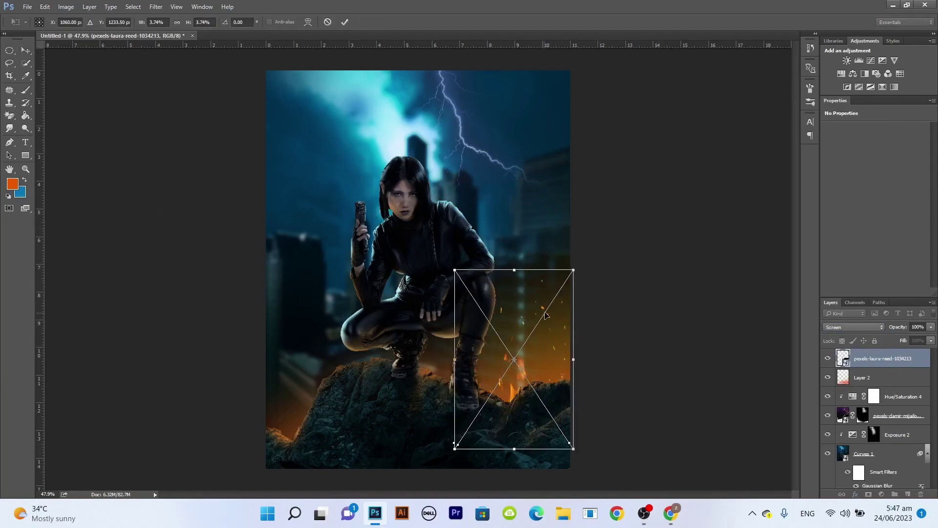
mouse_move(576, 256)
mouse_down()
mouse_move(592, 272)
mouse_move(614, 247)
mouse_move(589, 292)
mouse_up()
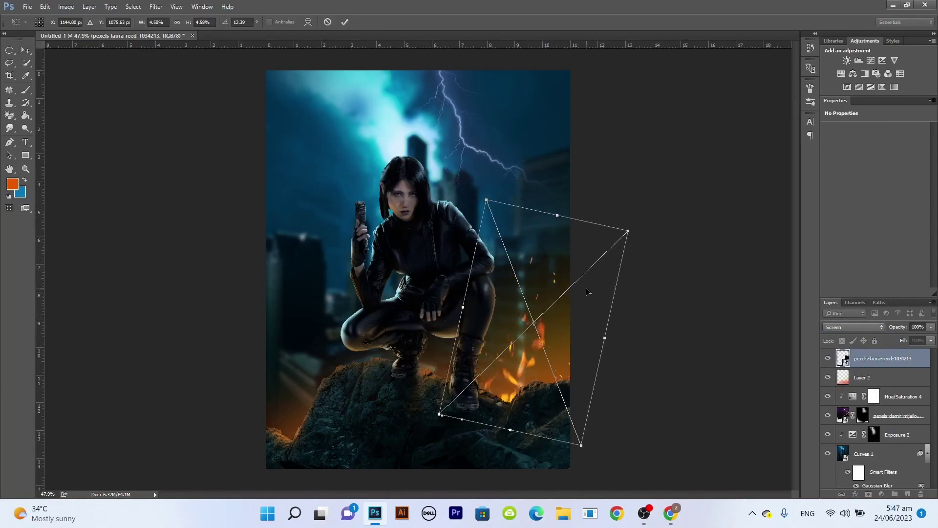
key(Return)
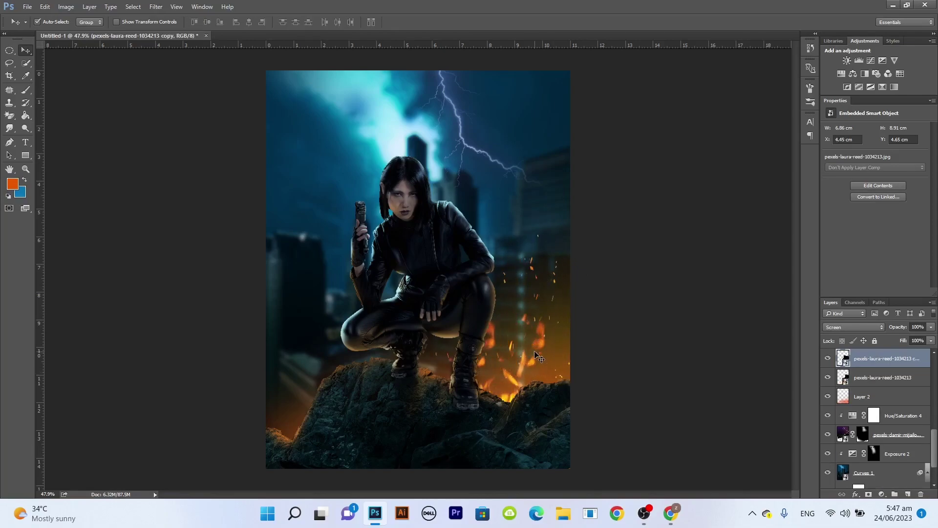
click(853, 379)
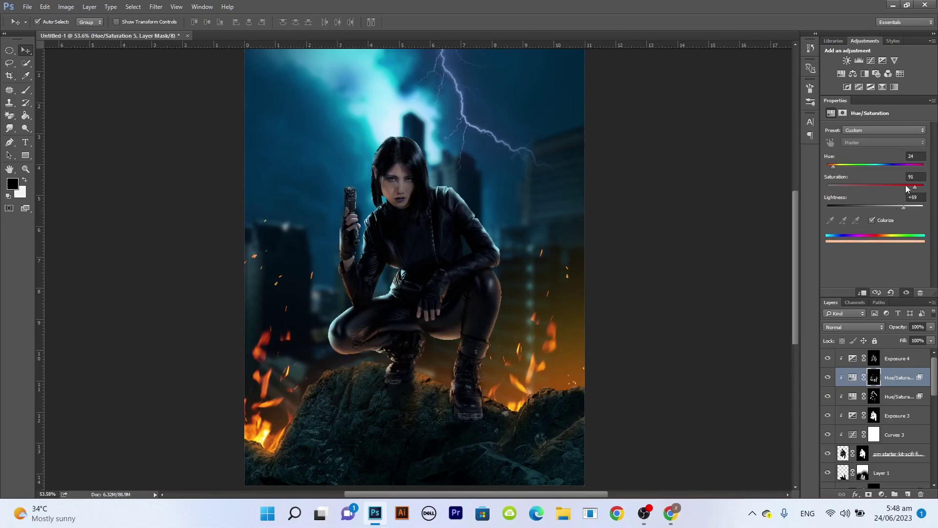
Step: Set the woman's orange tint to Saturation 100 and Hue 25
mouse_move(915, 187)
mouse_down()
mouse_move(934, 187)
mouse_move(896, 207)
mouse_up()
drag(834, 167, 837, 169)
scroll(473, 409, down, 2)
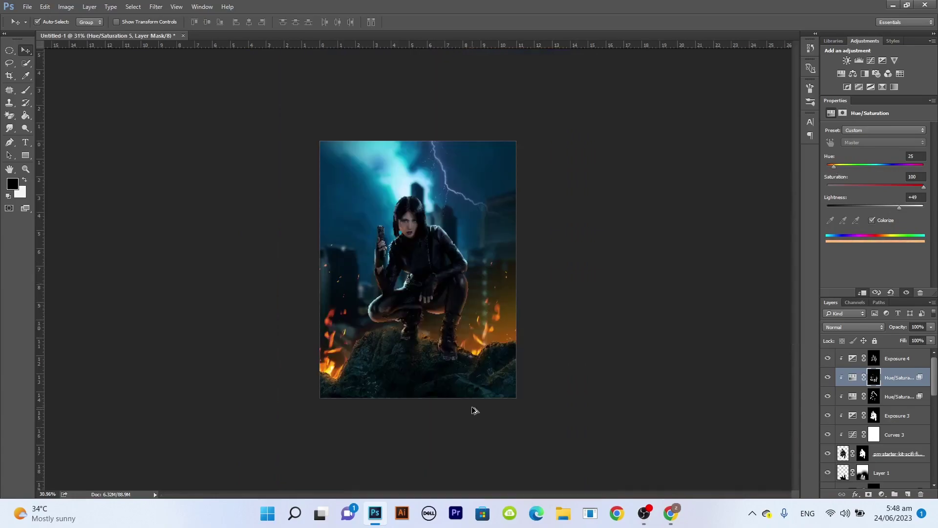
scroll(473, 408, up, 5)
Step: Select the other Hue/Saturation layer's mask and ready the brush to paint on it
click(828, 396)
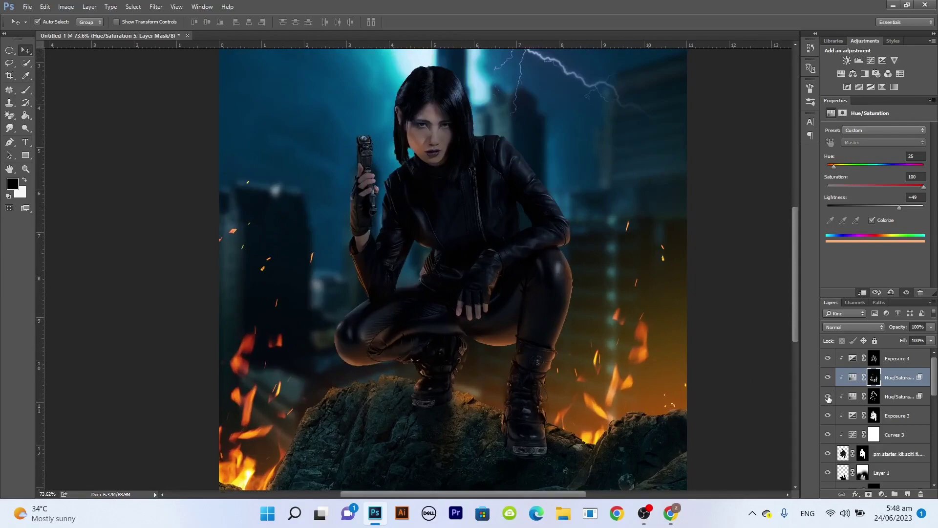
click(874, 397)
key(b)
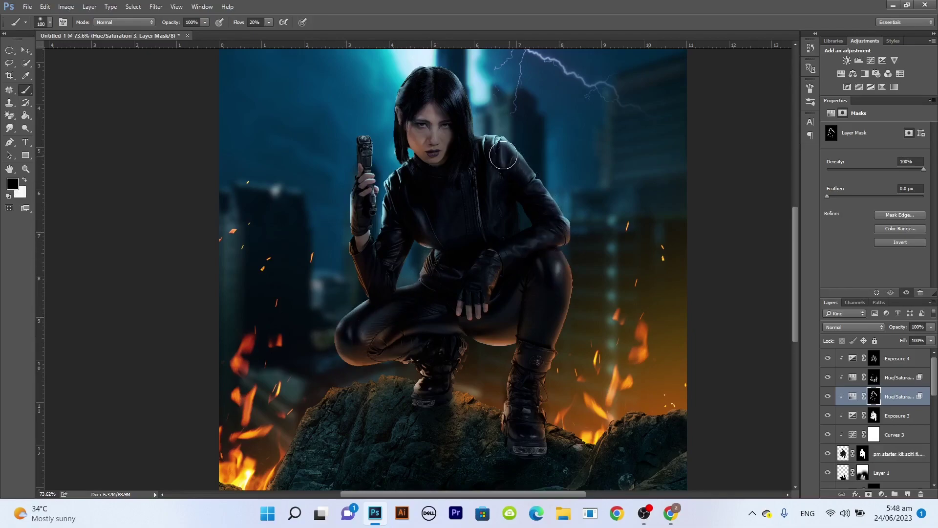
scroll(208, 202, down, 3)
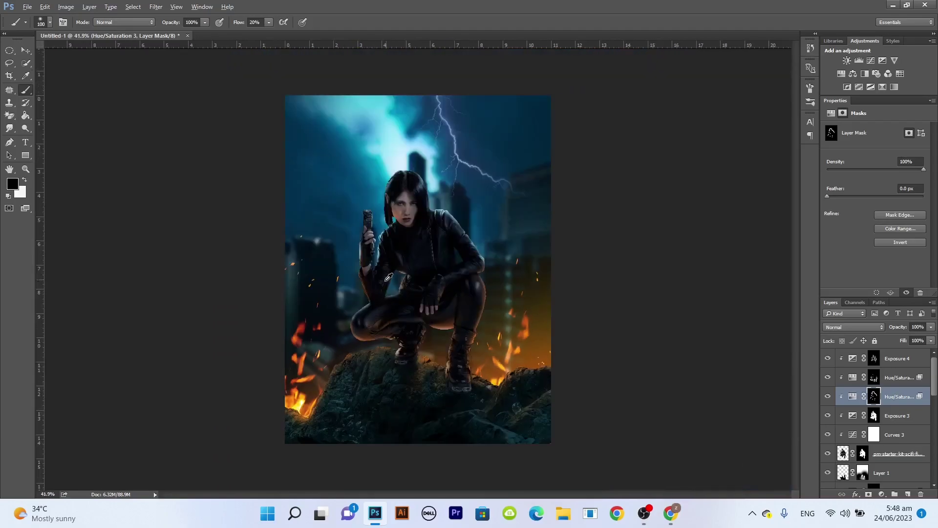
scroll(208, 202, up, 1)
scroll(208, 202, down, 1)
scroll(208, 202, up, 1)
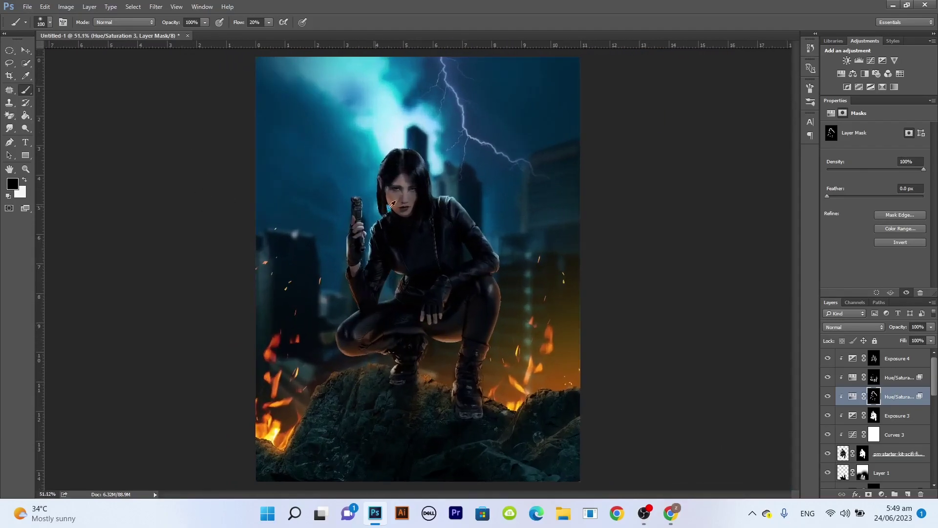
scroll(406, 211, up, 5)
scroll(405, 210, up, 3)
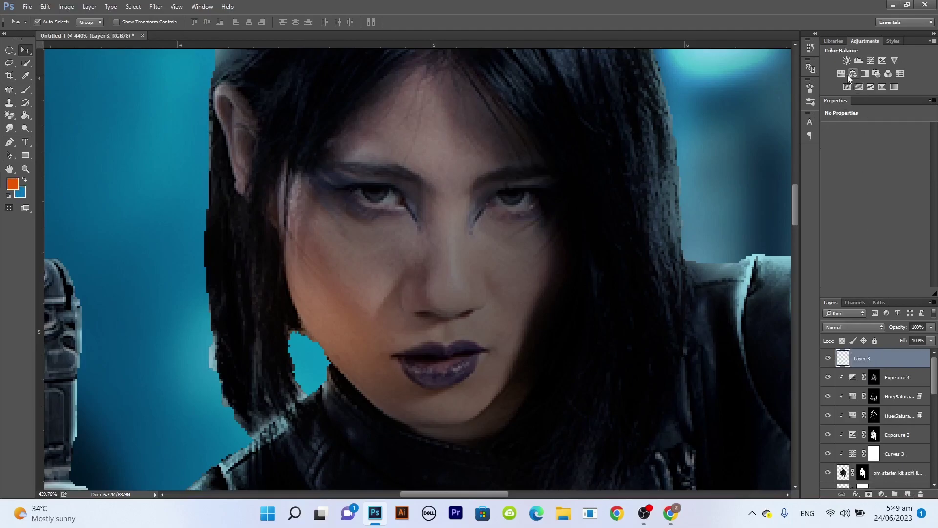
Step: Add a colorized Hue/Saturation layer with Hue 135, Saturation 100, Lightness +28
key(ctrl+z)
click(875, 367)
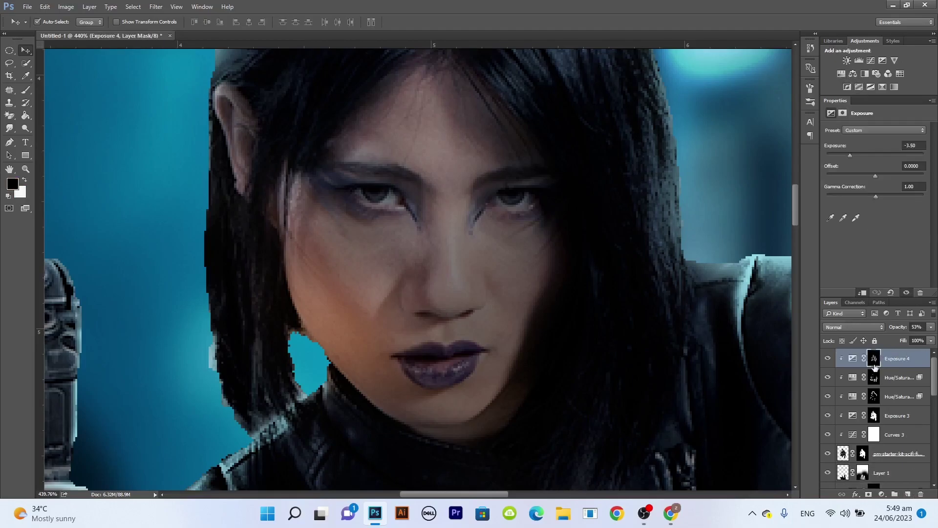
click(843, 73)
click(873, 220)
drag(827, 166, 924, 186)
drag(878, 207, 890, 209)
mouse_move(835, 166)
mouse_down()
mouse_move(924, 170)
mouse_move(864, 169)
mouse_up()
Step: Invert its mask and paint white onto both irises with a tiny brush
click(872, 358)
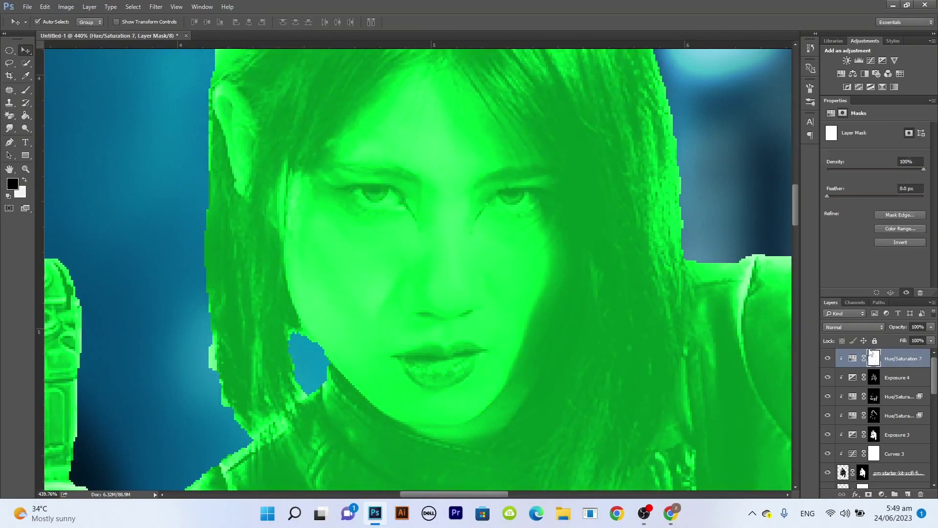
key(ctrl+i)
scroll(513, 162, up, 3)
key(b)
key(bracketleft)
key(bracketleft)
key(bracketleft)
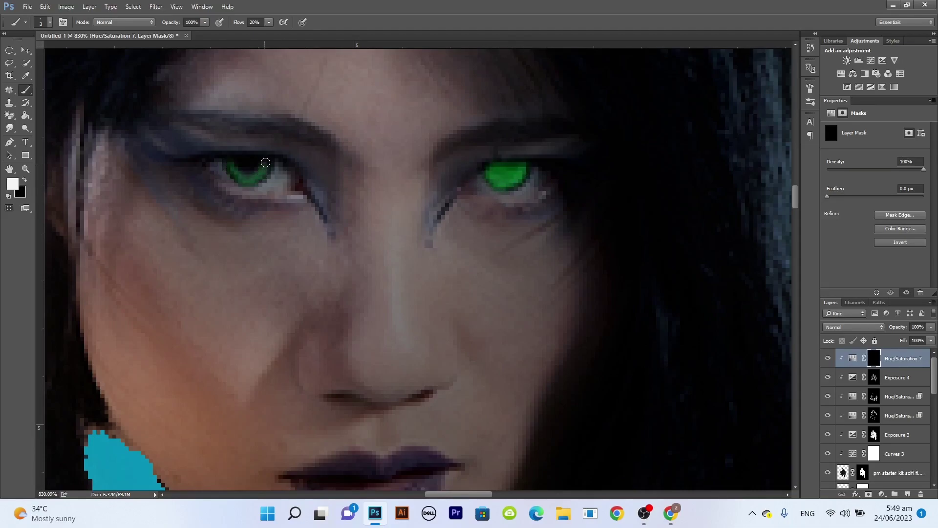
key(ctrl+alt+z)
key(ctrl+alt+z)
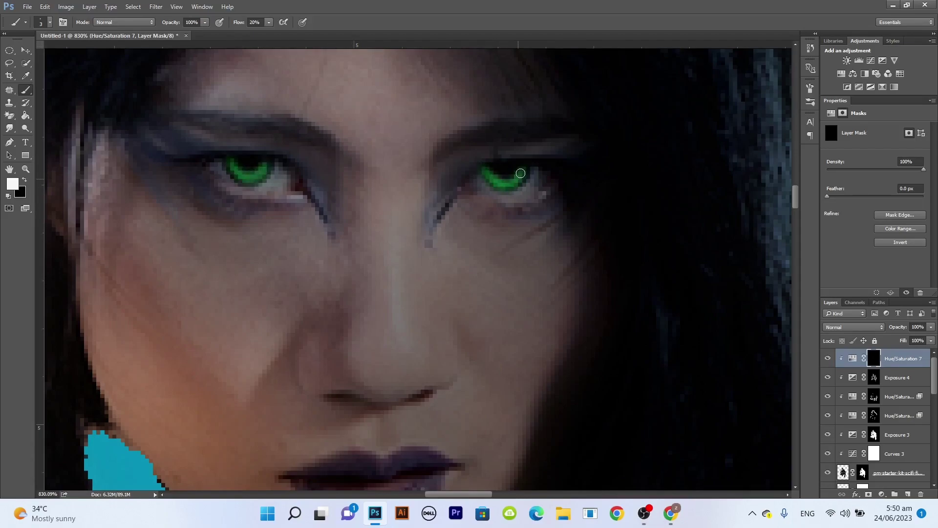
scroll(520, 173, down, 5)
scroll(519, 245, down, 4)
scroll(518, 318, down, 2)
scroll(518, 347, down, 2)
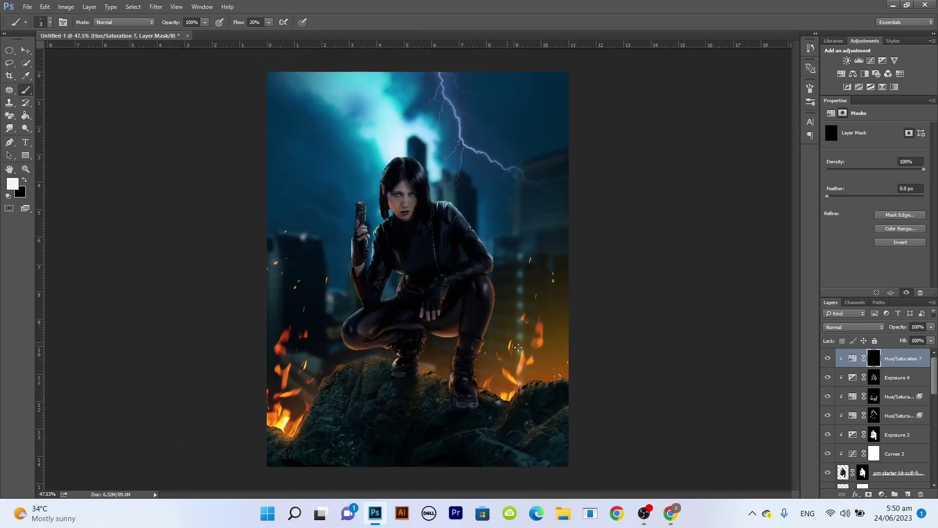
Step: Commit the placed sparks image and set its blend mode to Screen
click(904, 359)
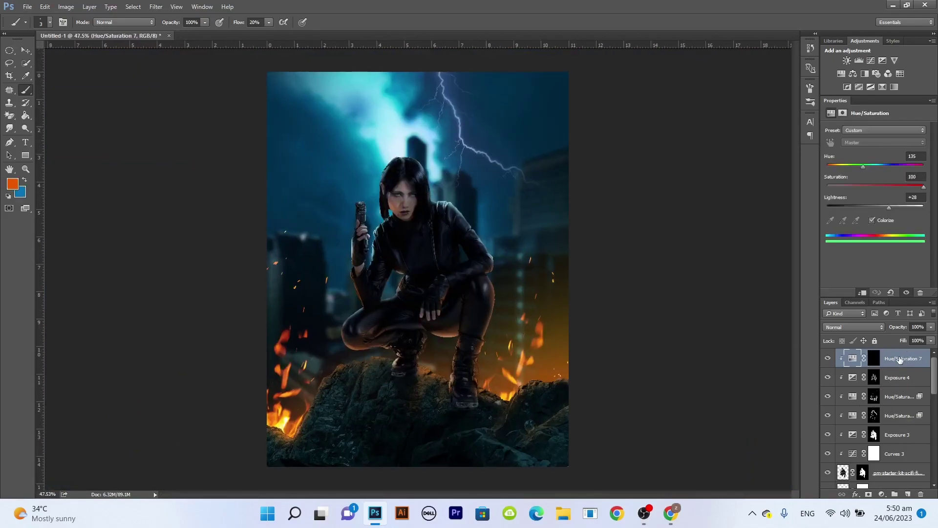
key(Return)
click(869, 328)
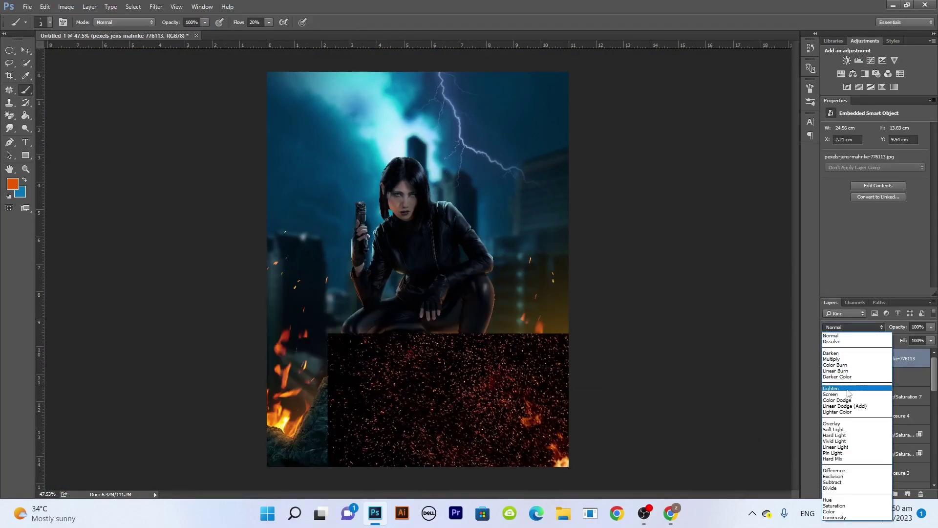
click(835, 389)
Step: Mask the sparks, painting black with a large brush over the lower rocks and boots
click(869, 495)
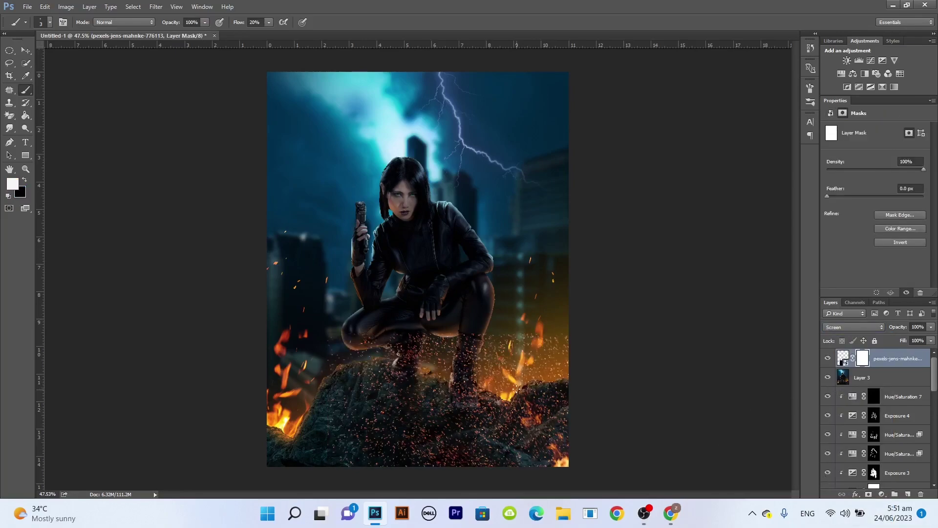
key(bracketright)
key(bracketright)
key(bracketright)
key(x)
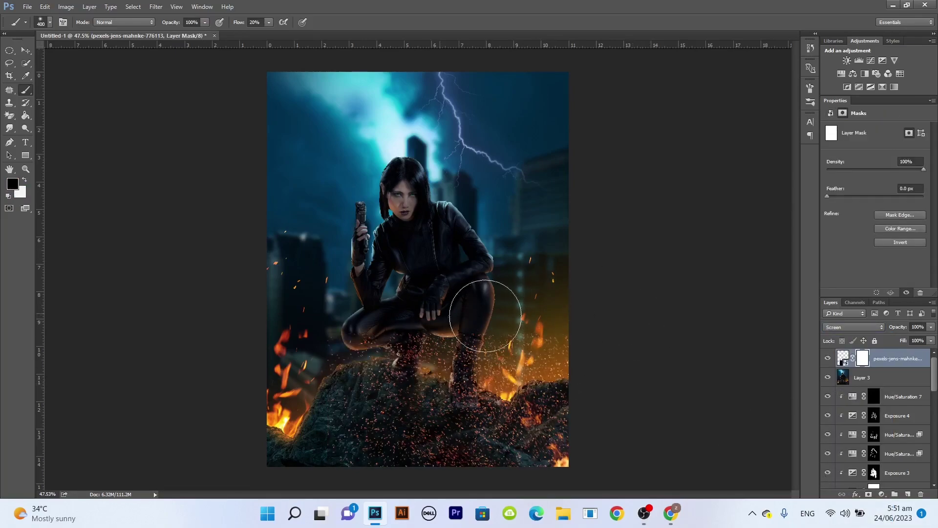
mouse_move(580, 334)
mouse_down()
mouse_move(620, 469)
mouse_move(523, 409)
mouse_move(356, 435)
mouse_move(574, 456)
mouse_move(635, 445)
mouse_move(538, 335)
mouse_move(434, 339)
mouse_move(579, 463)
mouse_up()
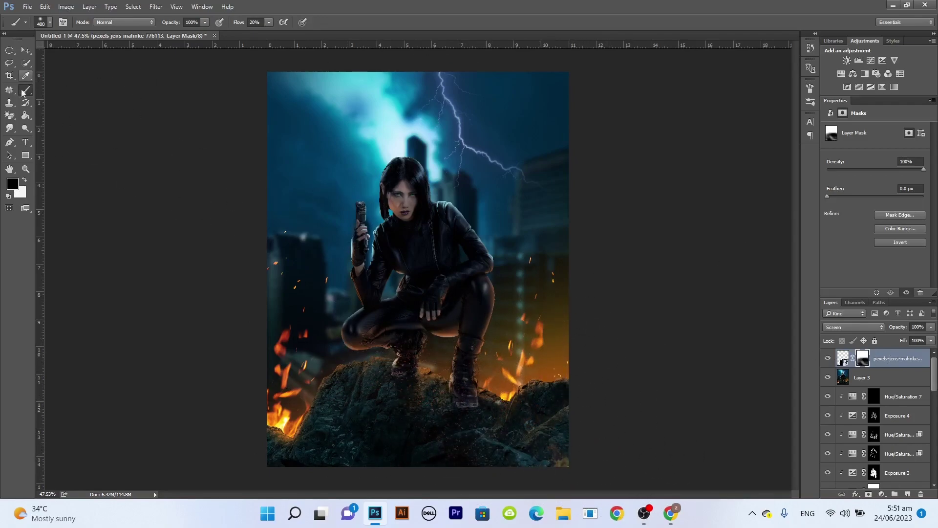
key(v)
scroll(679, 312, down, 2)
Step: Delete the unused Layer 3 and toggle the flame tint's visibility to compare
key(alt+bracketleft)
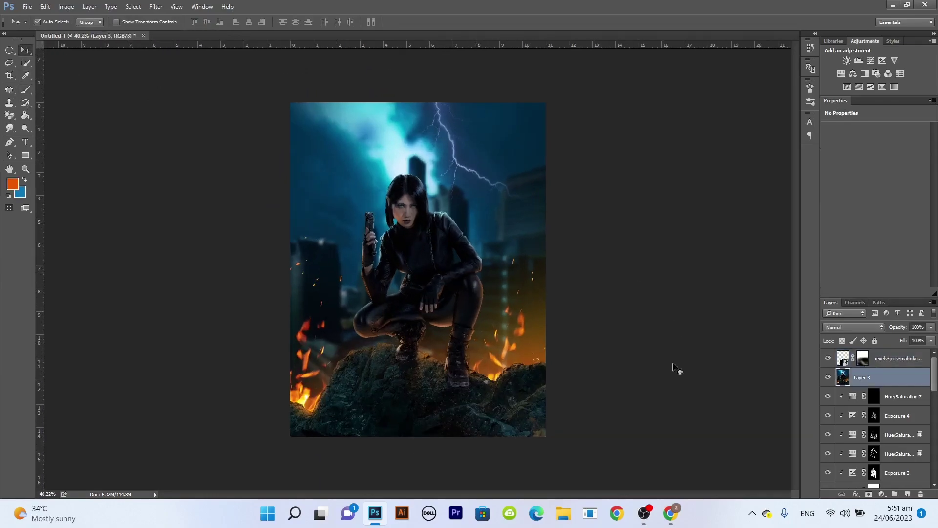
key(ctrl+z)
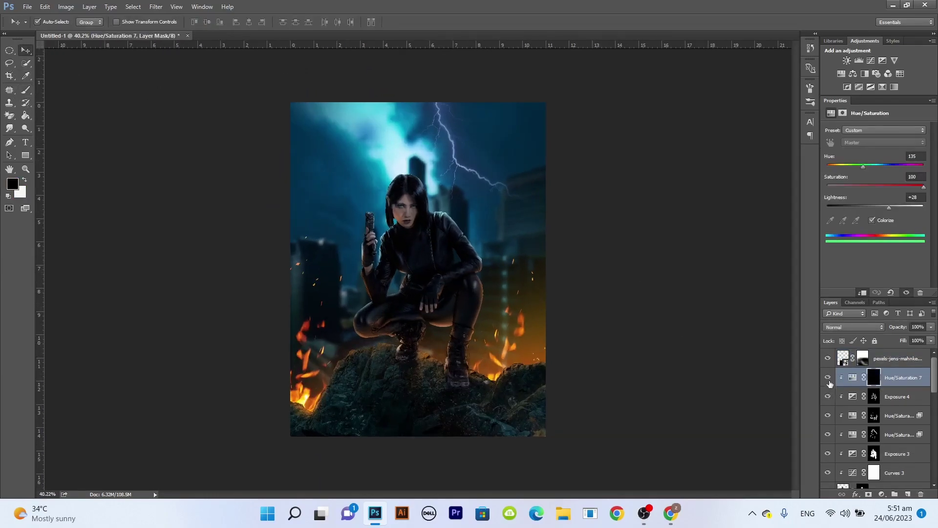
click(828, 416)
click(874, 415)
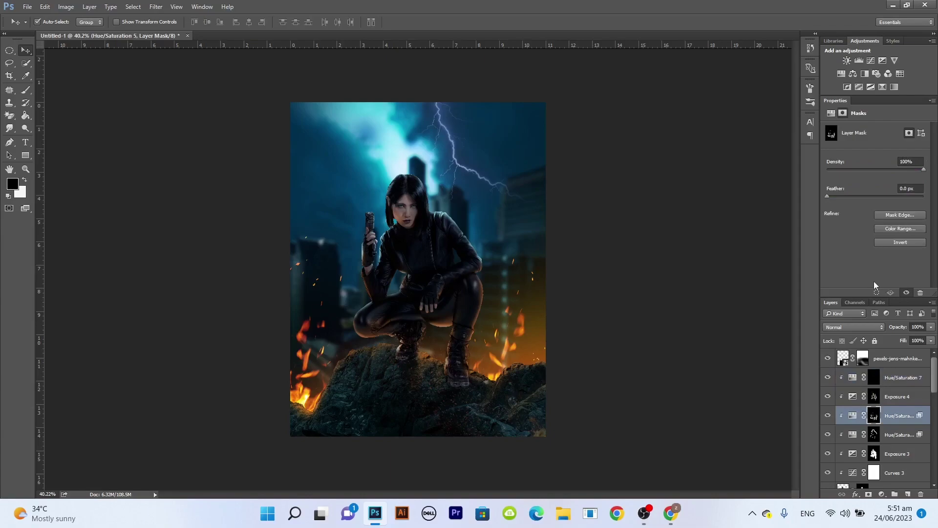
click(853, 415)
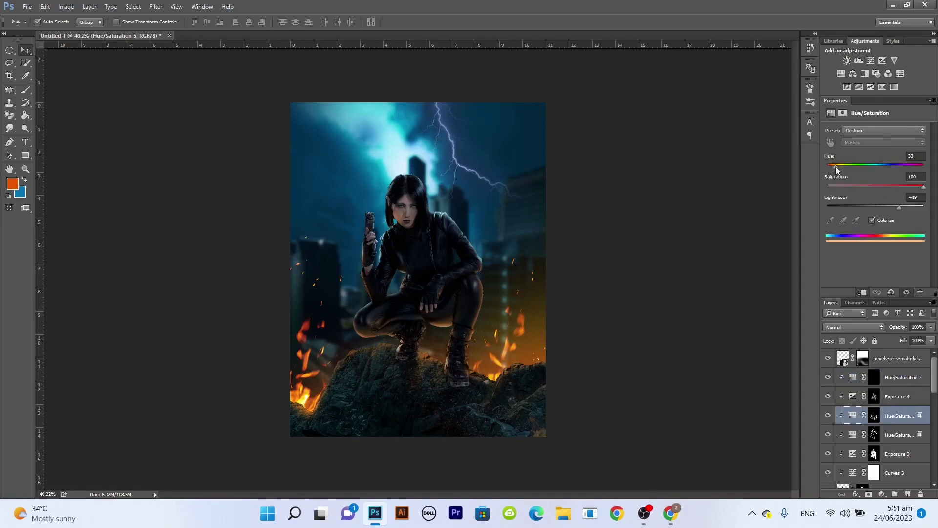
Step: Move the lightning bolt to the right and down
click(655, 290)
scroll(406, 304, up, 2)
scroll(405, 303, up, 5)
scroll(405, 303, down, 5)
scroll(406, 304, down, 2)
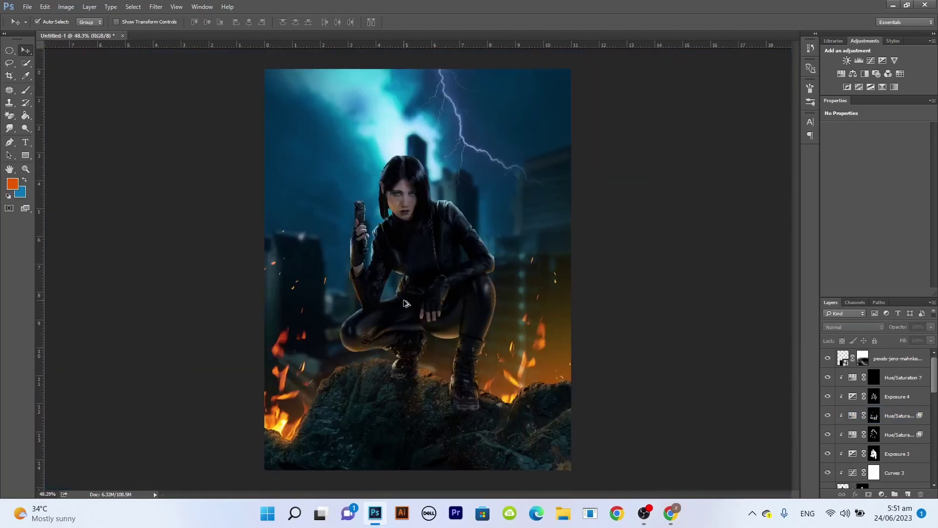
drag(474, 117, 517, 126)
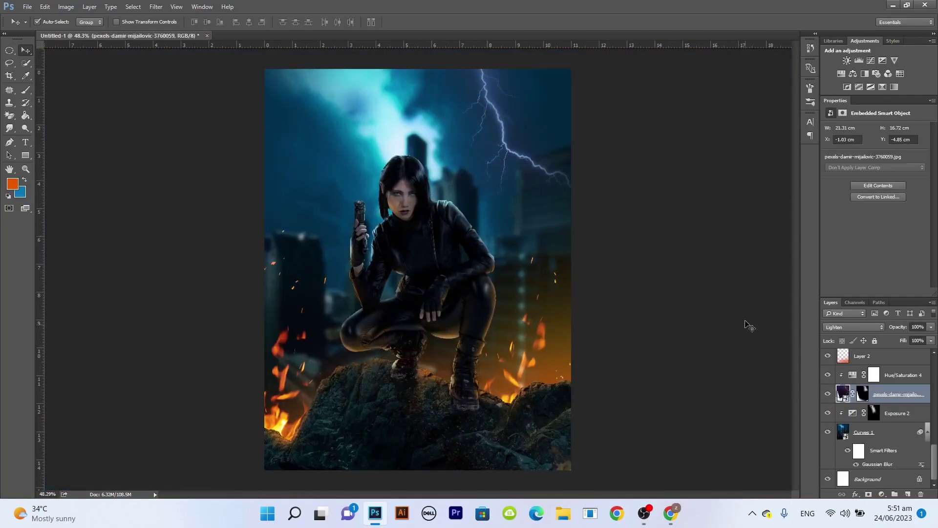
Step: Add a new Linear Dodge (Add) layer and paint a blue glow near the lightning
click(906, 375)
key(ctrl+shift+alt+n)
click(853, 327)
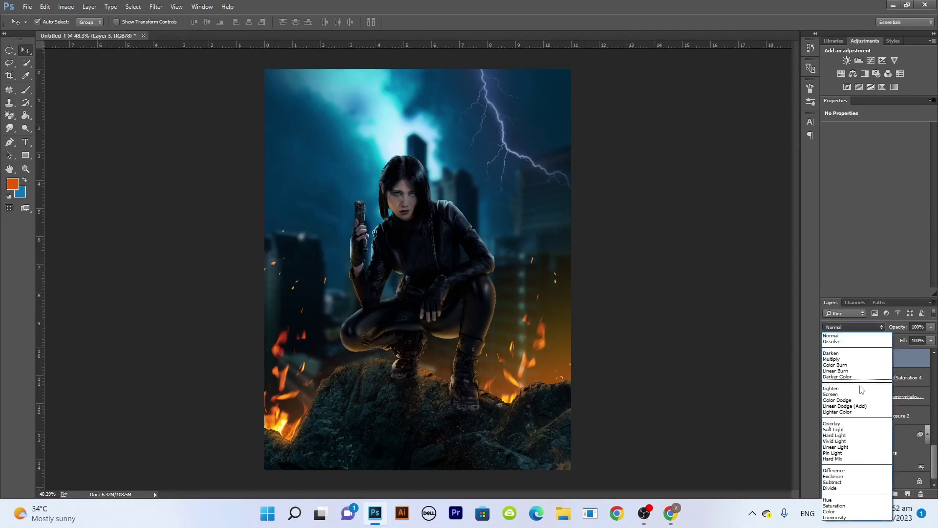
click(850, 407)
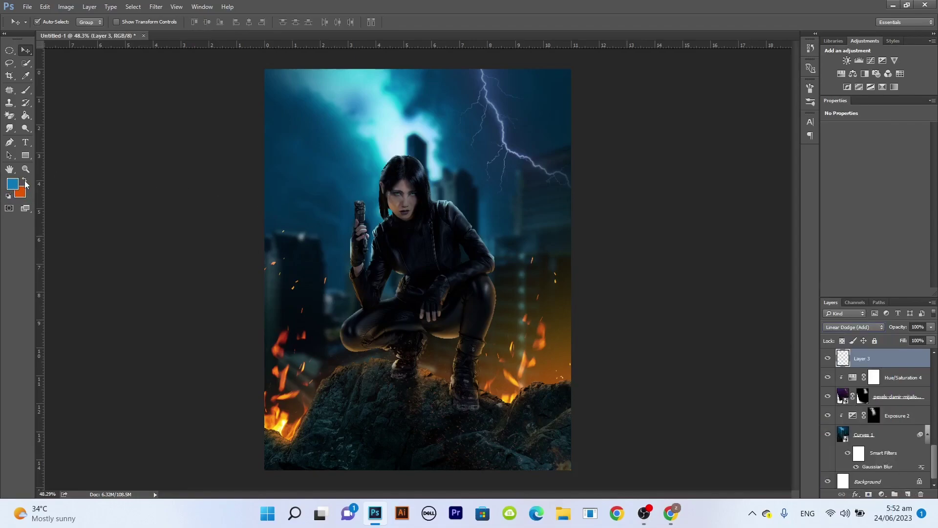
click(26, 90)
mouse_move(499, 115)
mouse_down()
mouse_move(612, 234)
mouse_move(483, 83)
mouse_up()
scroll(309, 78, up, 4)
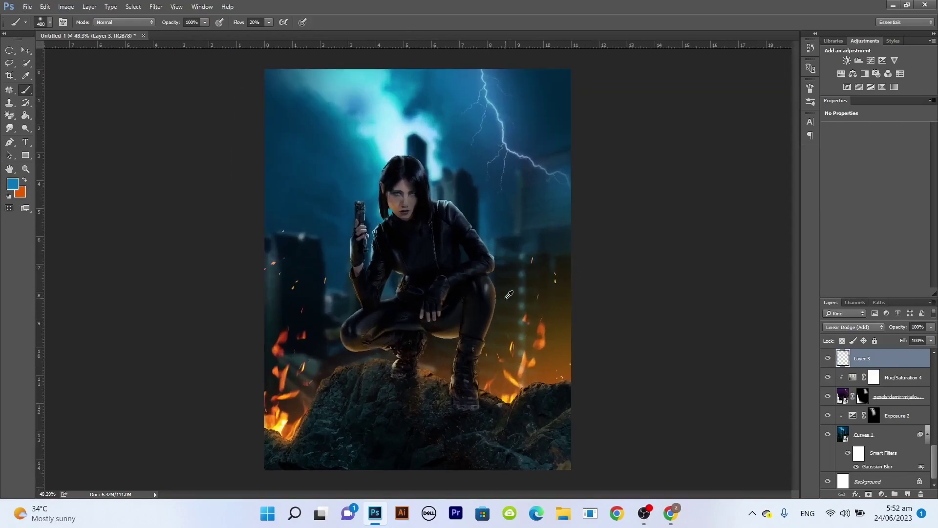
key(v)
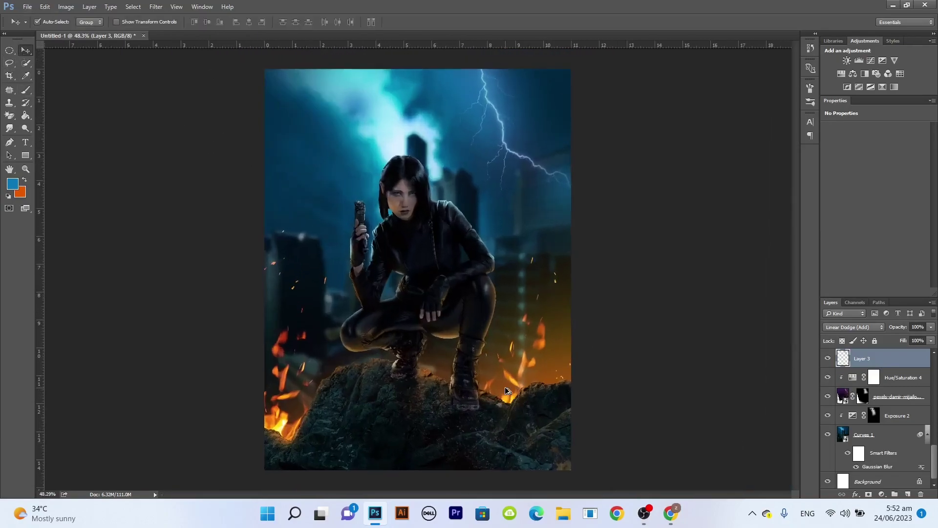
scroll(894, 416, down, 3)
Step: Add a colorized Hue/Saturation layer above Exposure 2: Hue 36, Saturation 63, Lightness +5
click(894, 414)
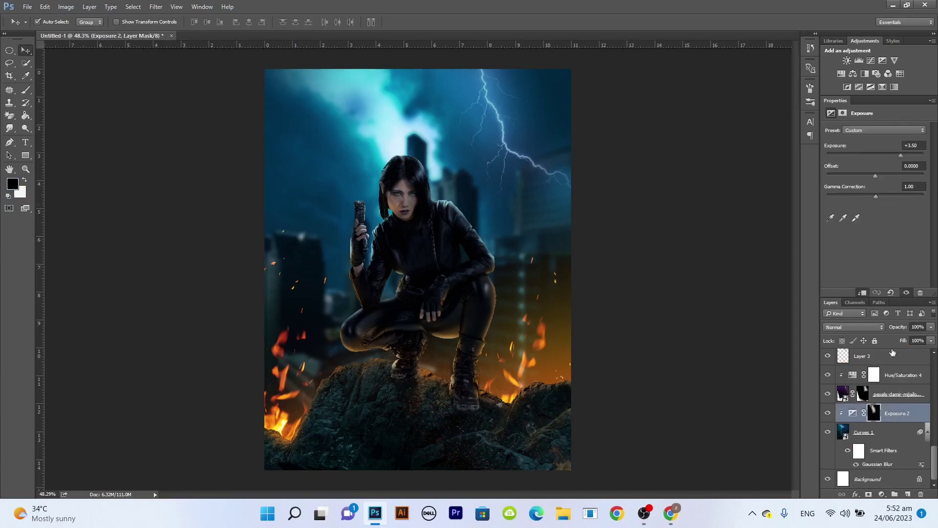
click(843, 76)
click(873, 219)
drag(827, 165, 837, 166)
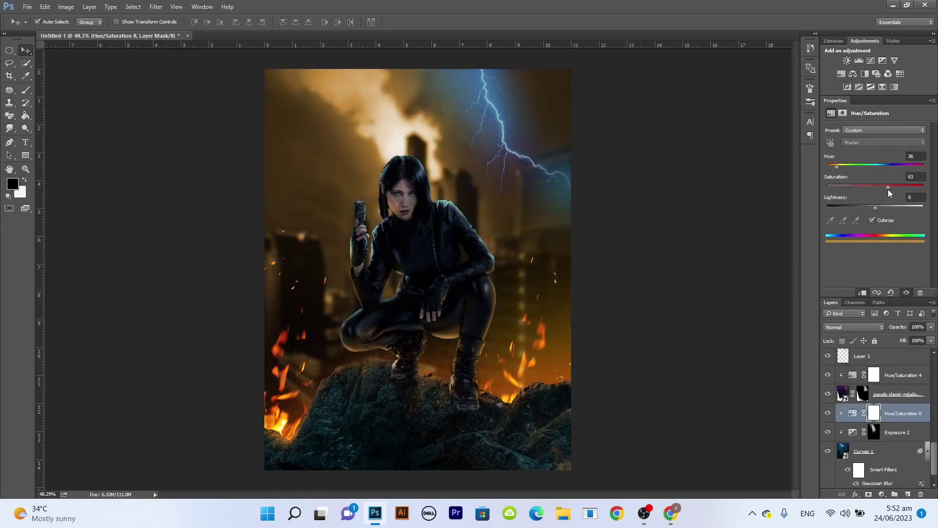
drag(875, 207, 878, 207)
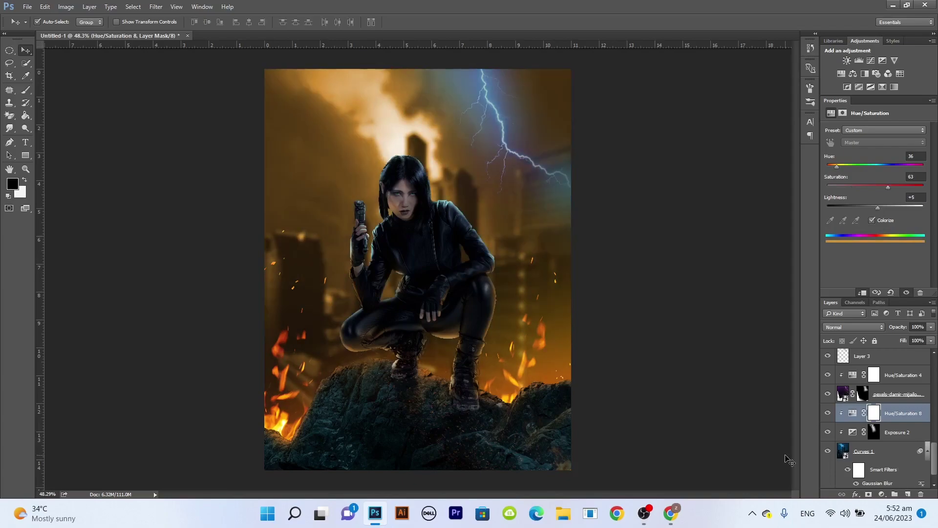
Step: Invert its mask and paint the warm tint into both city sides and beside the flames
click(869, 416)
key(ctrl+i)
key(b)
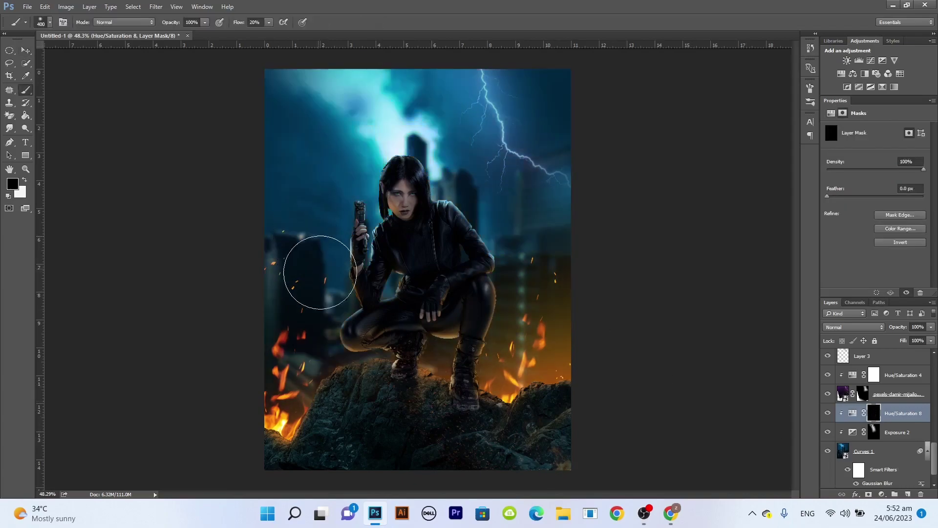
key(x)
drag(340, 334, 335, 272)
drag(498, 254, 509, 215)
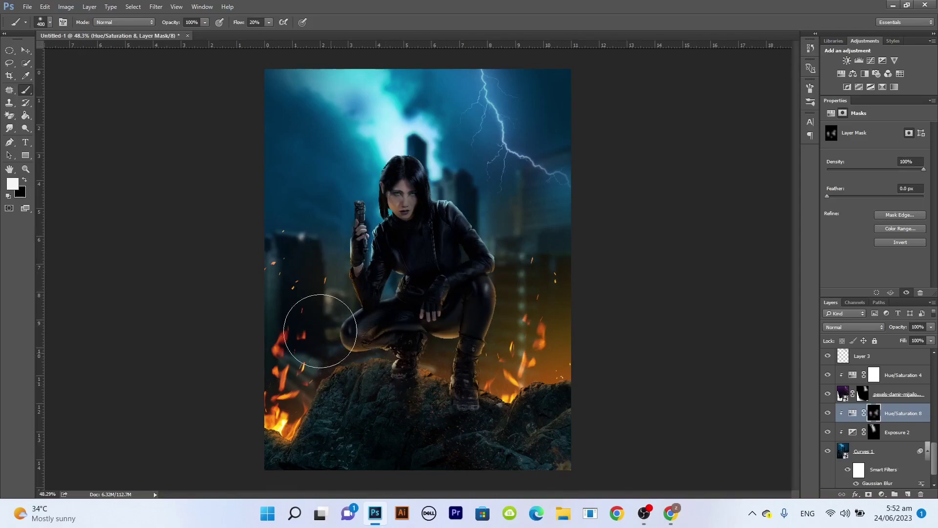
drag(321, 380, 335, 283)
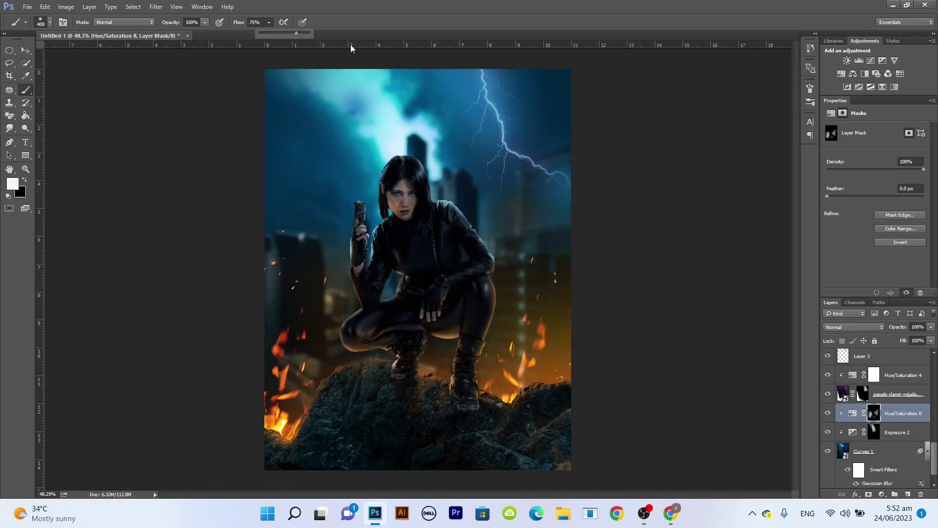
Step: Set brush flow to 100% and size 90, then select Exposure 4 and hide it
key(shift+0)
key(bracketleft)
key(bracketleft)
key(bracketleft)
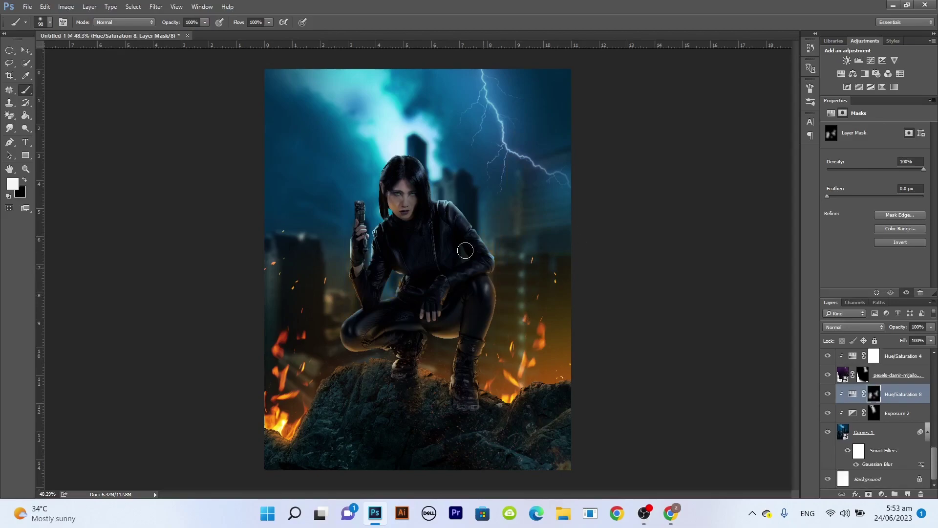
scroll(459, 274, up, 3)
scroll(449, 317, down, 4)
scroll(441, 355, up, 1)
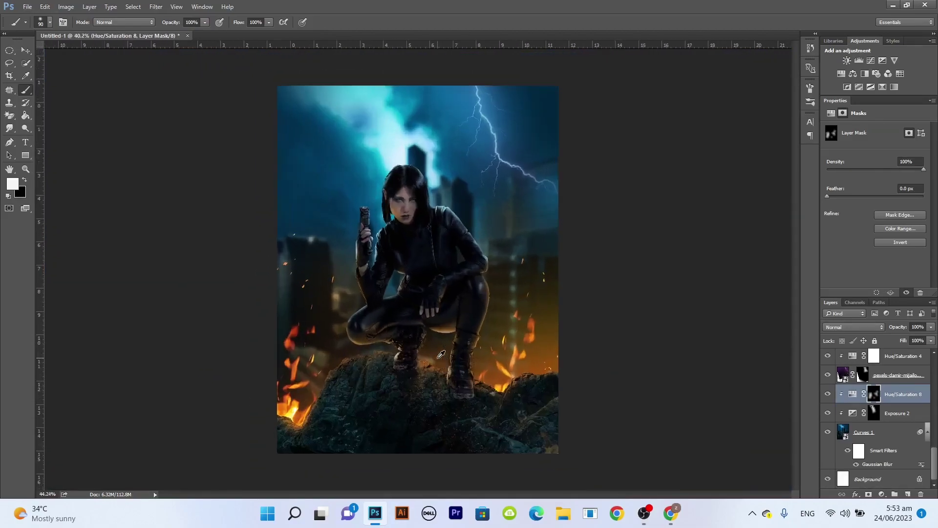
scroll(441, 355, up, 1)
click(25, 51)
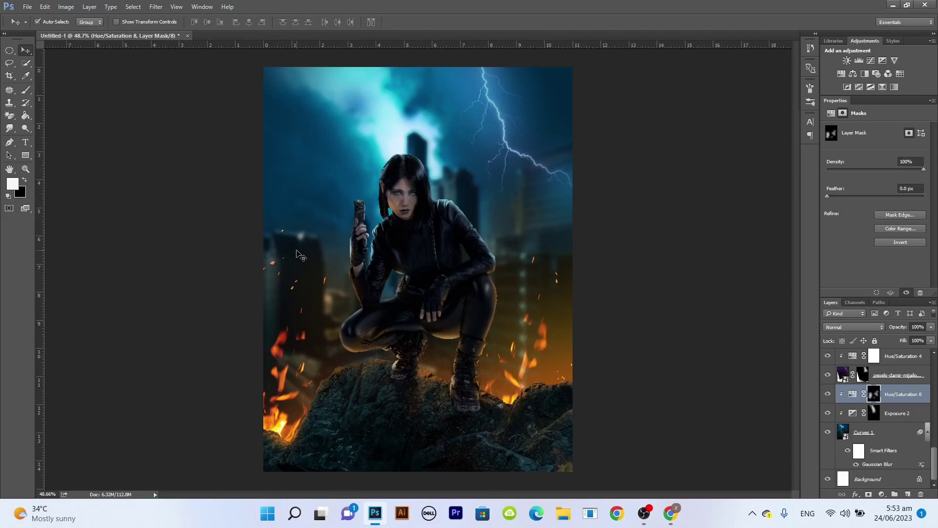
click(629, 224)
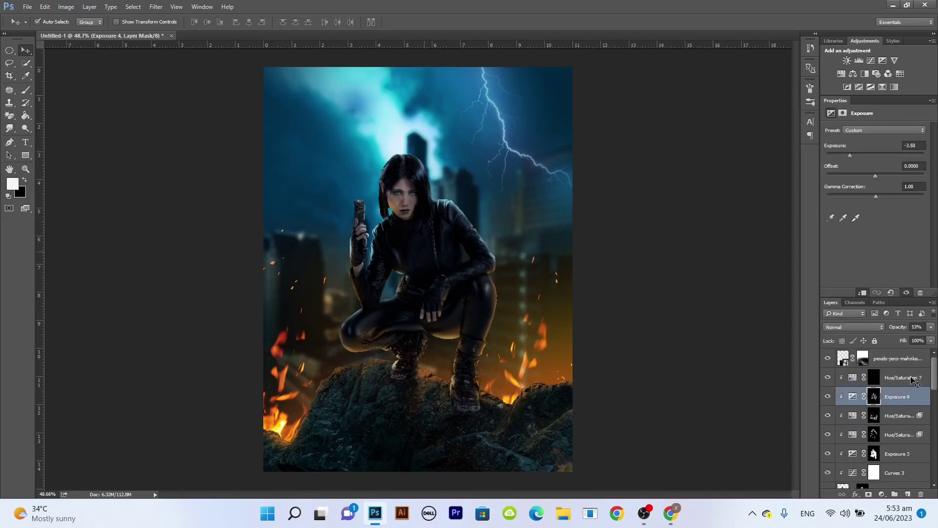
click(828, 397)
Step: Delete the hidden Exposure 4 layer, compare Exposure 3 on/off, and select its mask
key(Delete)
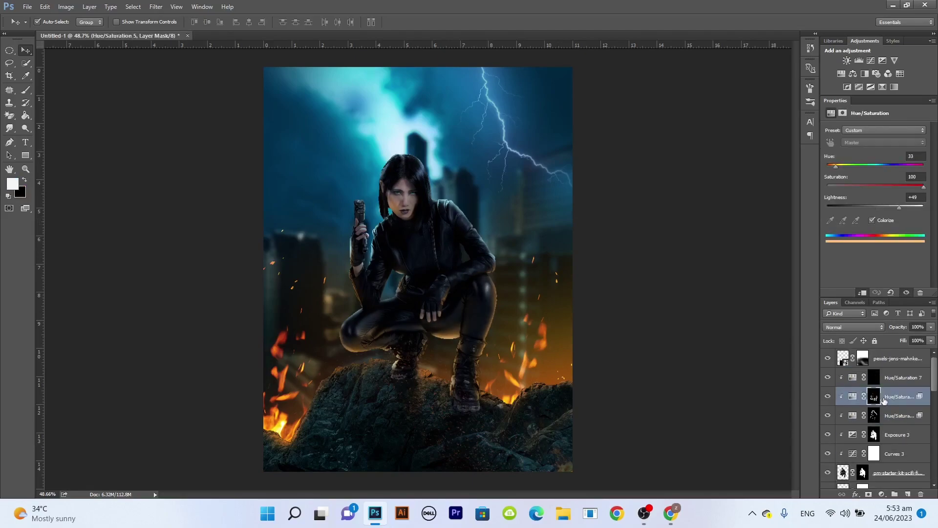
click(829, 435)
click(873, 434)
Step: Touch up the Exposure 3 mask on the face and chest with a 20%-flow brush in black and white
key(b)
key(x)
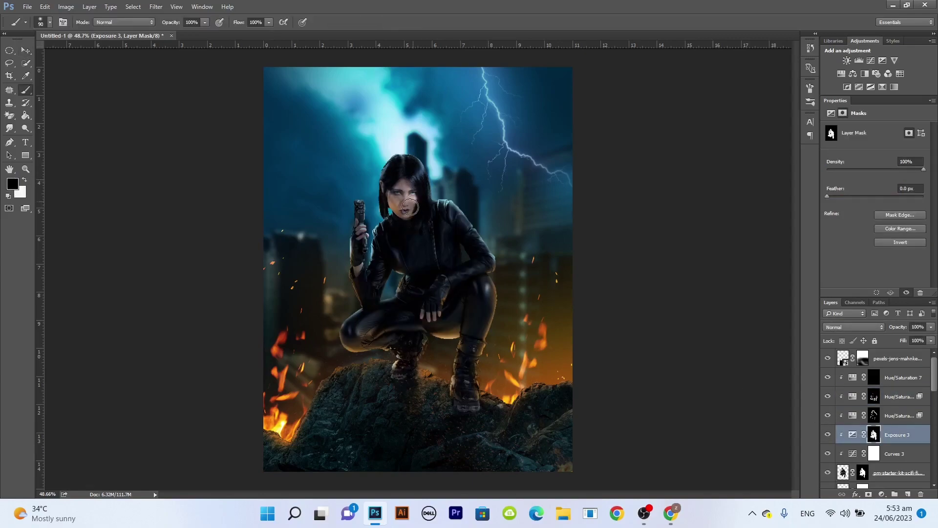
click(270, 23)
drag(228, 35, 229, 35)
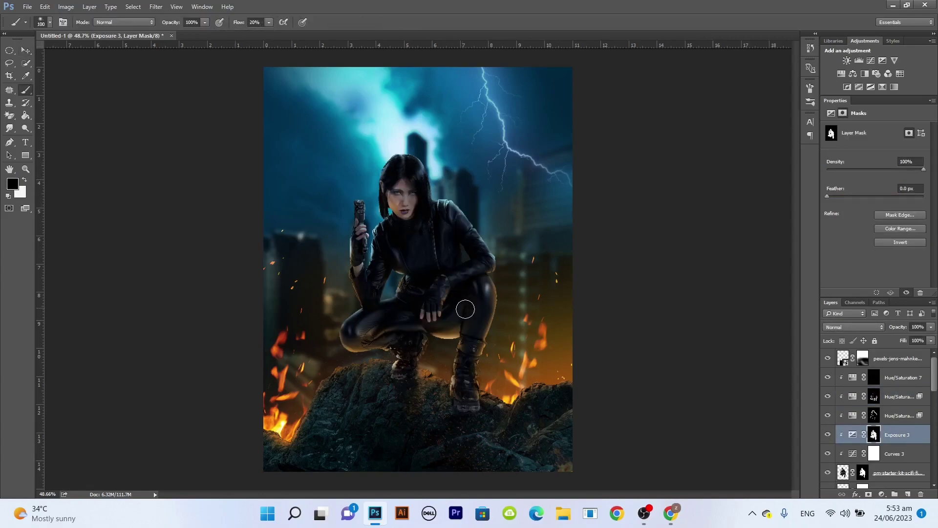
key(bracketright)
key(bracketright)
key(bracketright)
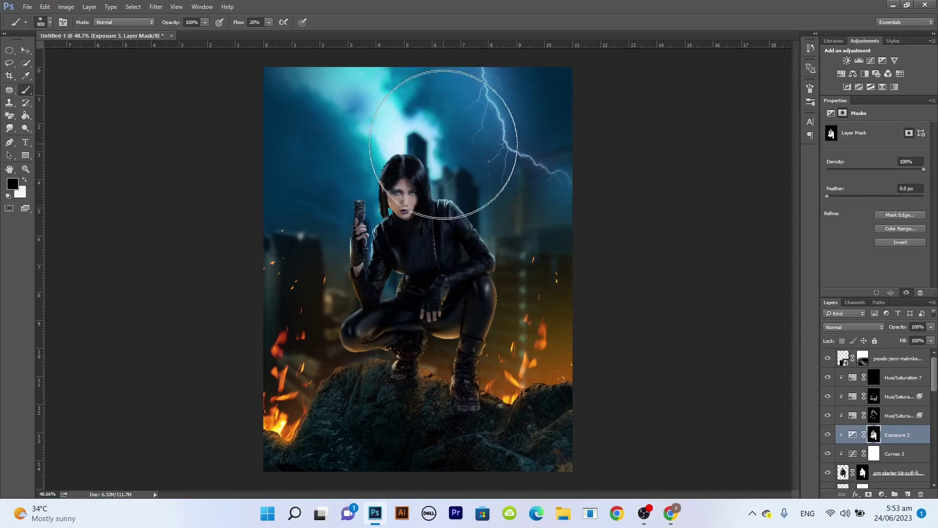
key(bracketleft)
key(bracketleft)
key(bracketleft)
key(x)
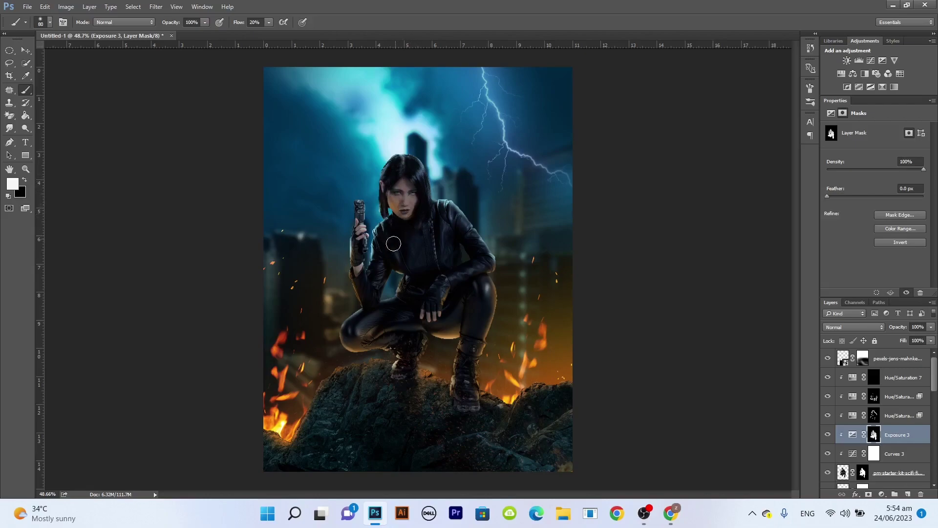
scroll(394, 243, up, 3)
scroll(420, 168, down, 3)
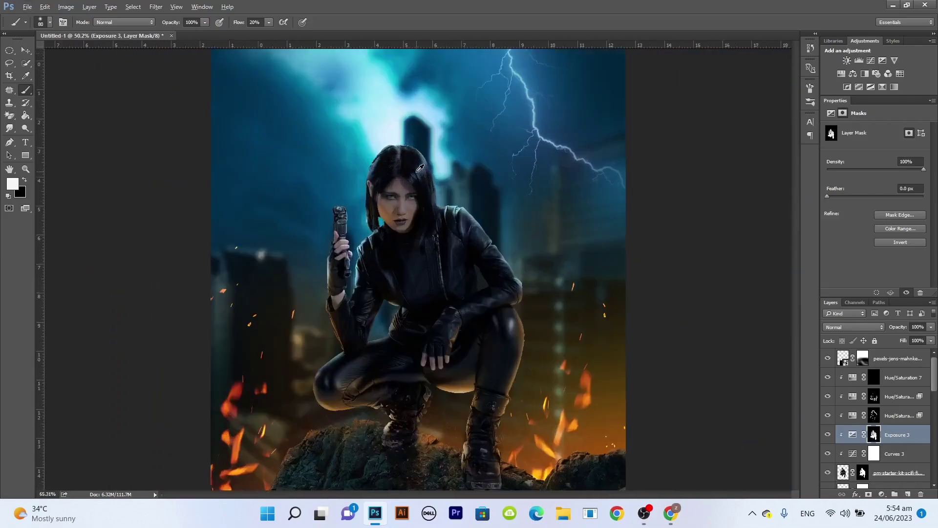
key(v)
scroll(428, 269, down, 2)
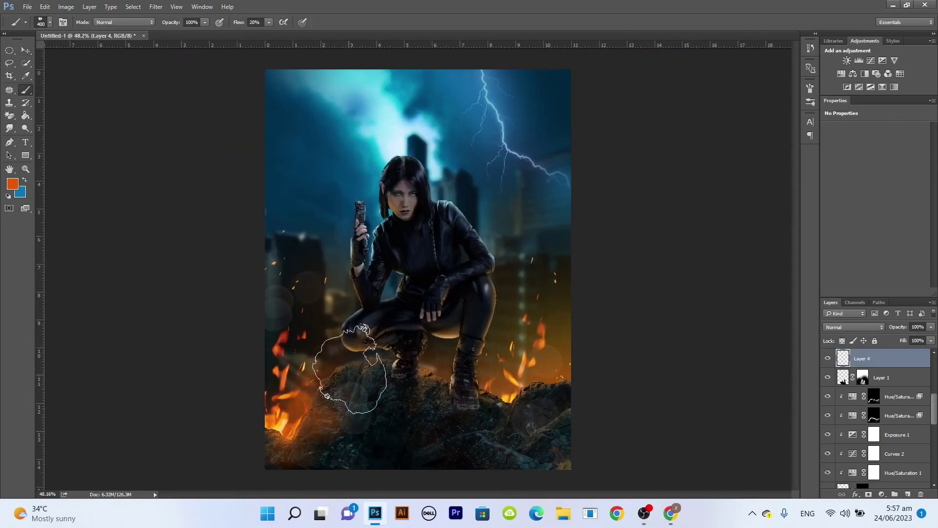
Step: Try orange glow strokes over the right-edge fire and left rock, then undo them
drag(597, 336, 597, 252)
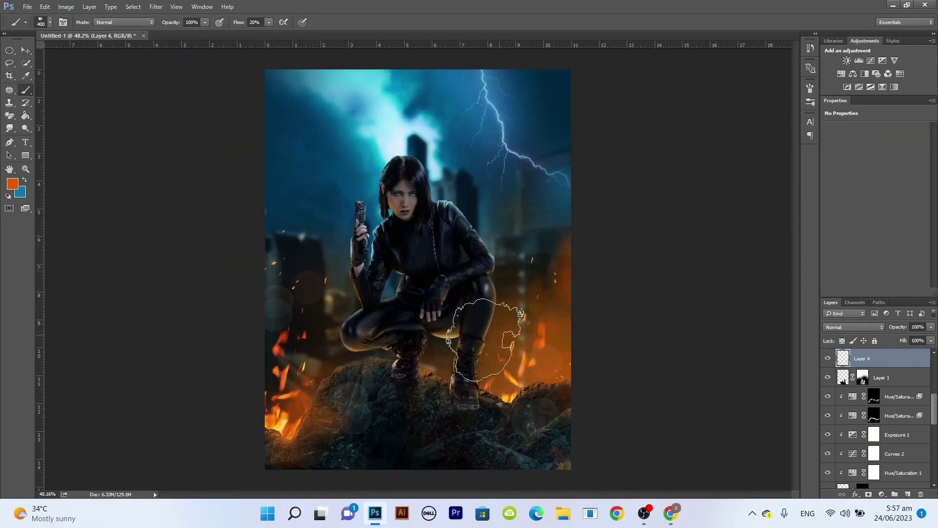
click(342, 378)
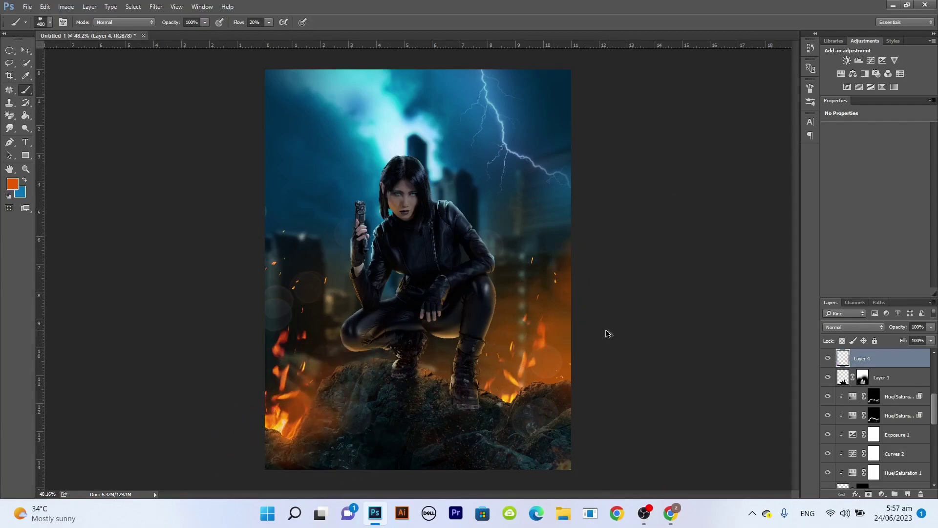
key(ctrl+alt+z)
key(ctrl+alt+z)
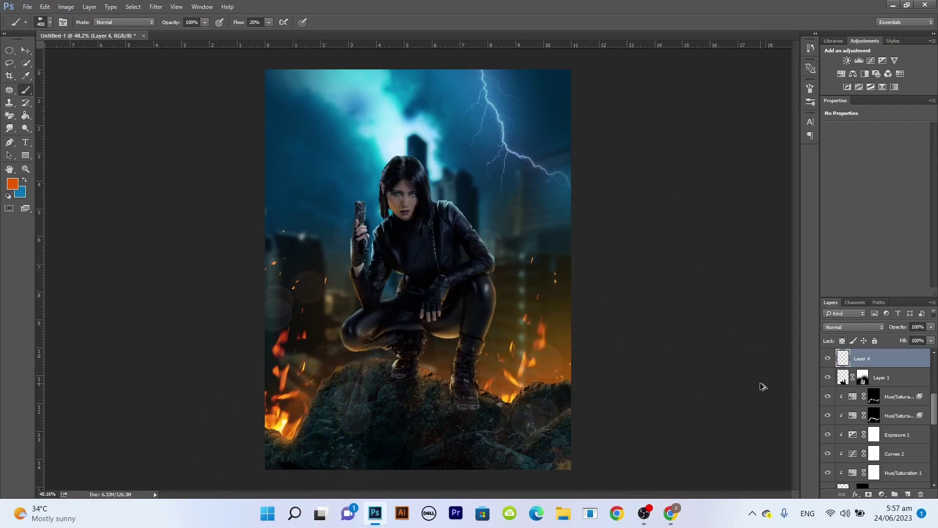
Step: Add a new orange-painting Layer 5 above Hue/Saturation 4 set to Color Dodge
scroll(901, 437, down, 2)
scroll(901, 437, down, 2)
scroll(901, 437, down, 2)
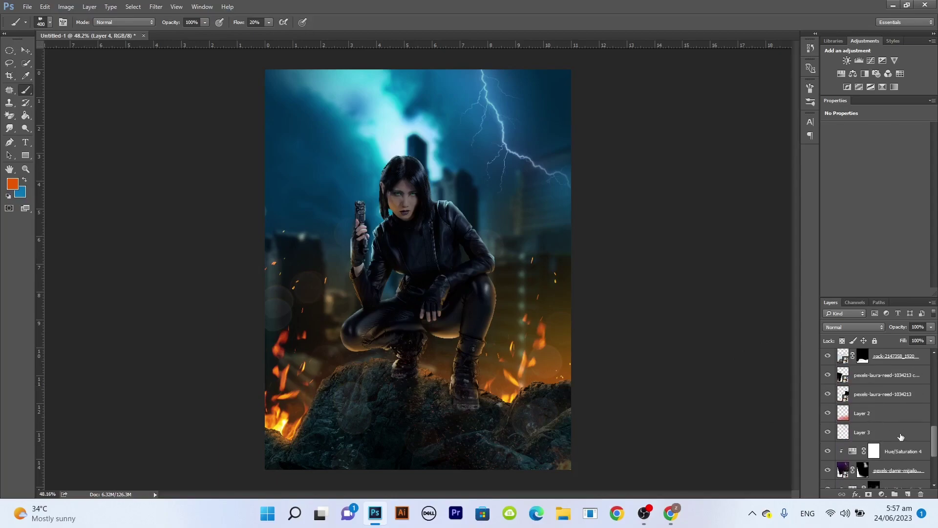
click(901, 452)
click(908, 494)
click(13, 183)
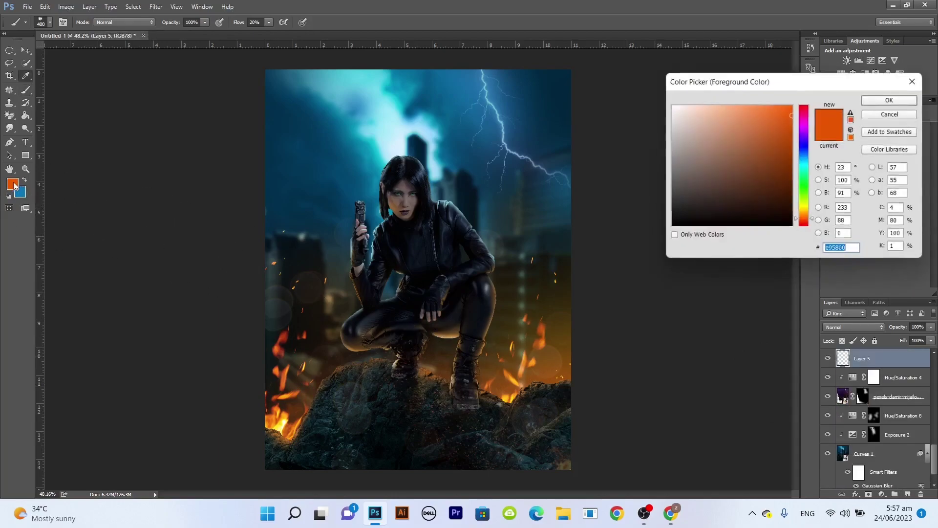
click(894, 99)
click(854, 327)
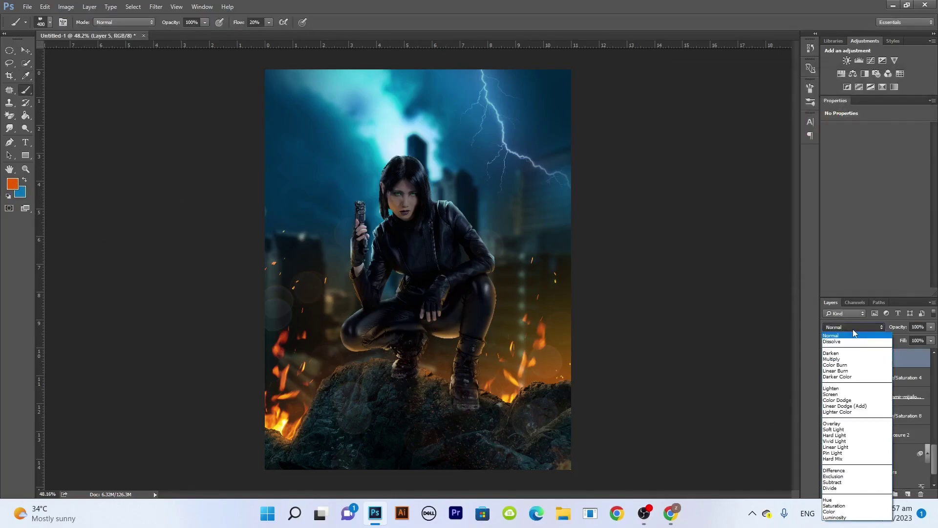
click(841, 402)
Step: Brush red-orange glows over the left rocks, behind the woman, the sky, and right-side buildings
drag(435, 354, 289, 369)
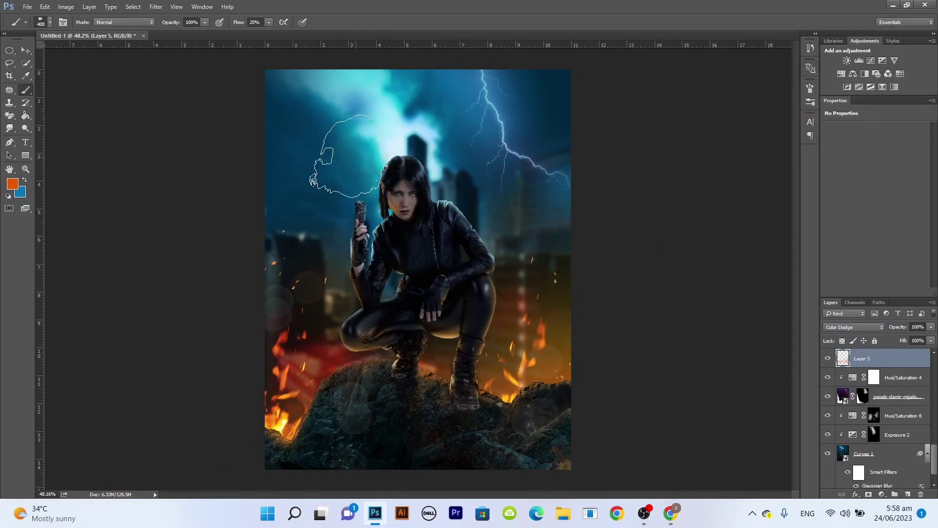
drag(332, 156, 321, 117)
drag(323, 362, 335, 161)
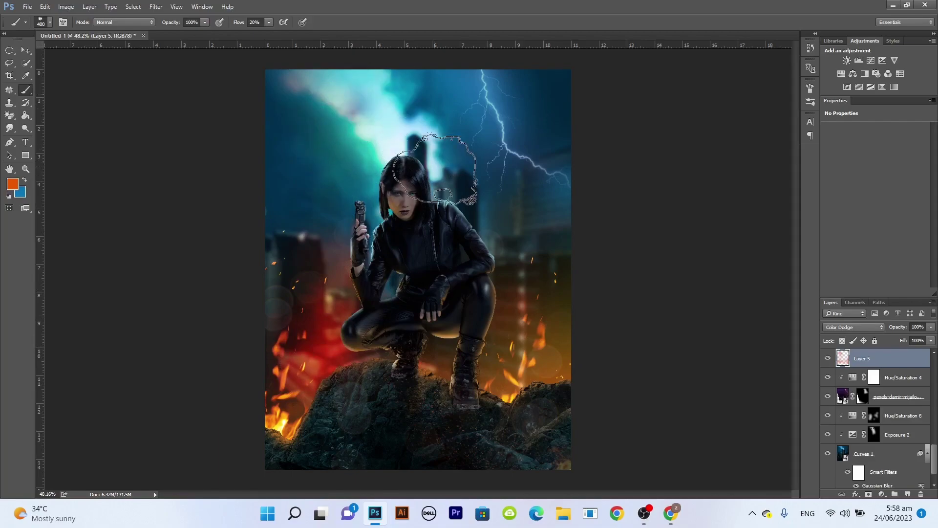
drag(555, 293, 476, 160)
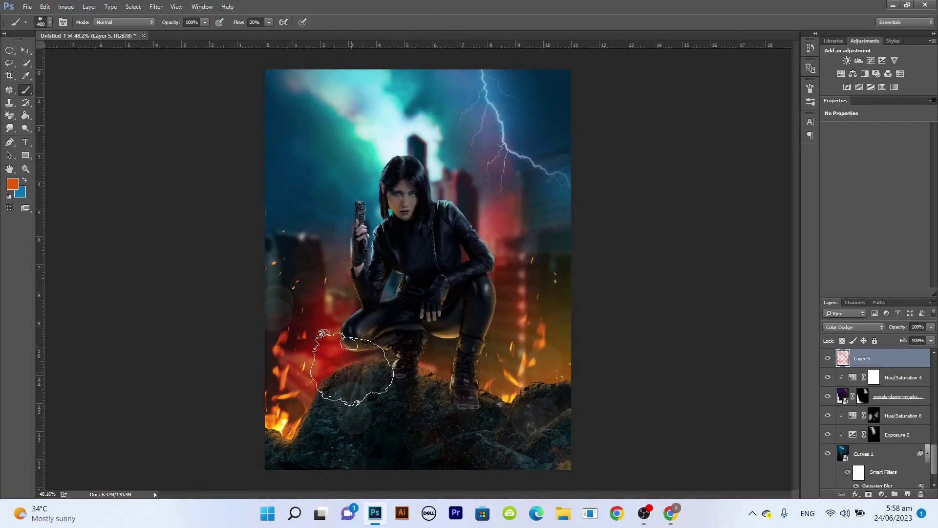
Step: Brighten the teal sky around the woman's head in neutral grey, then choose a mid grey
click(12, 184)
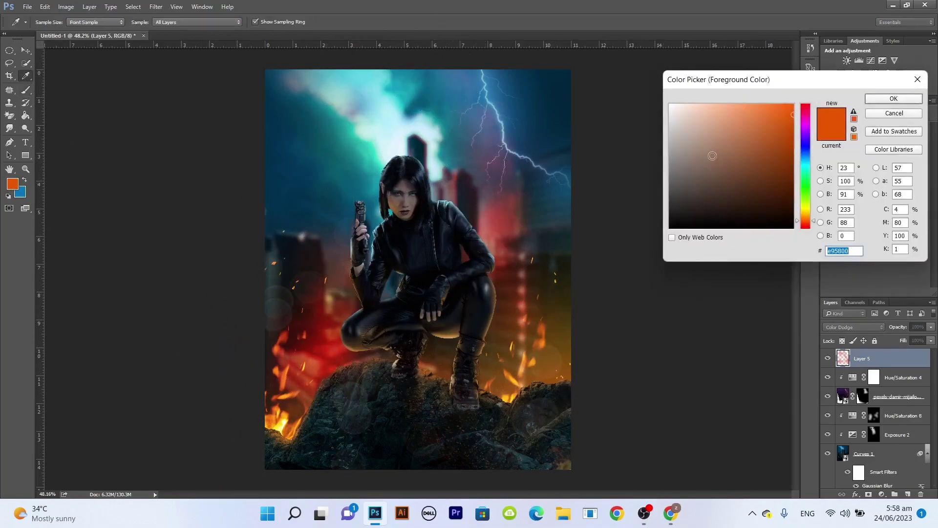
click(667, 158)
click(893, 99)
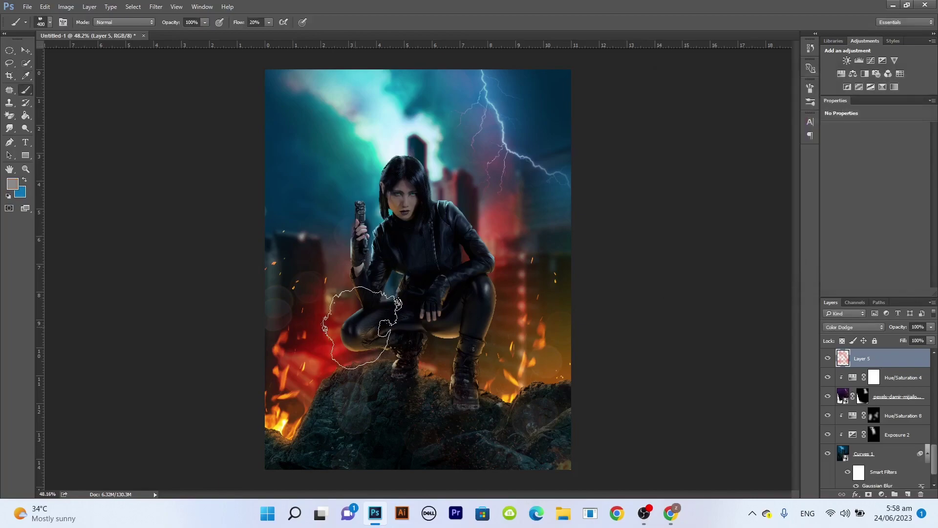
mouse_move(320, 199)
mouse_down()
mouse_move(320, 132)
mouse_move(323, 205)
mouse_up()
drag(332, 149, 352, 64)
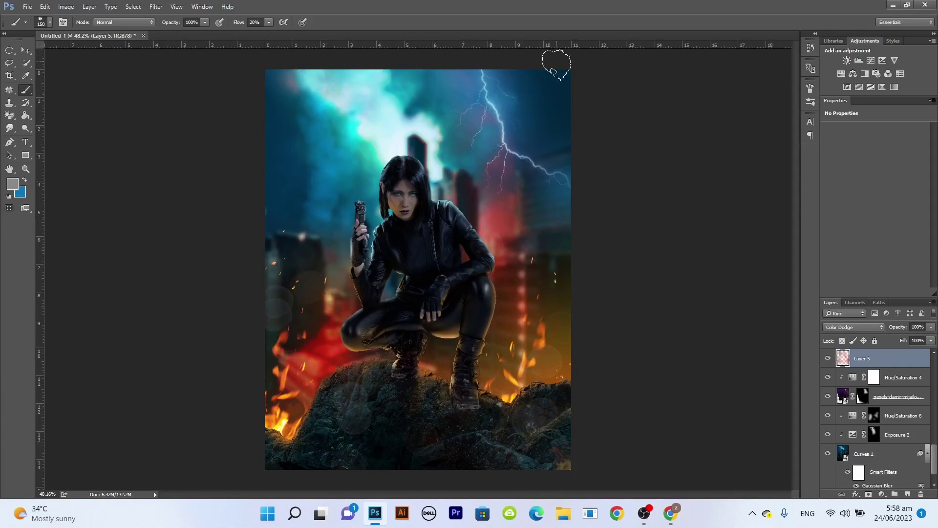
click(13, 184)
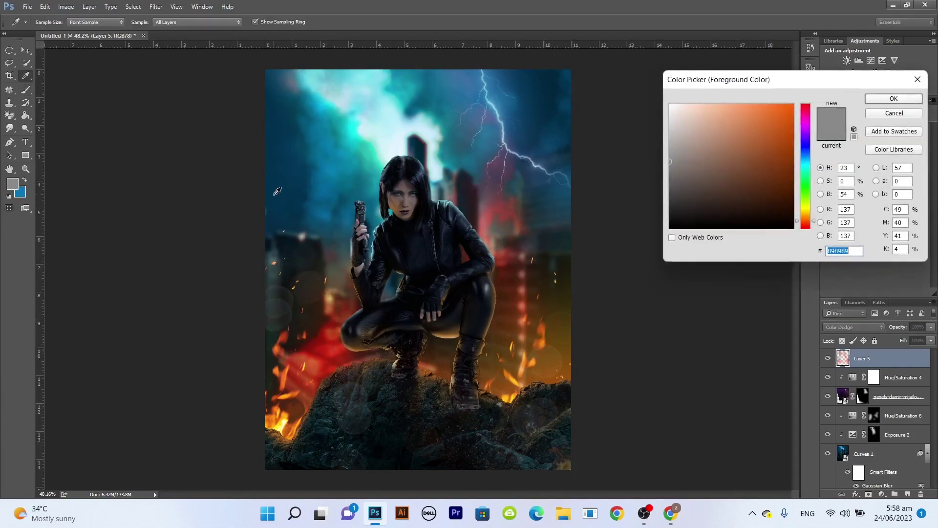
click(673, 198)
click(894, 99)
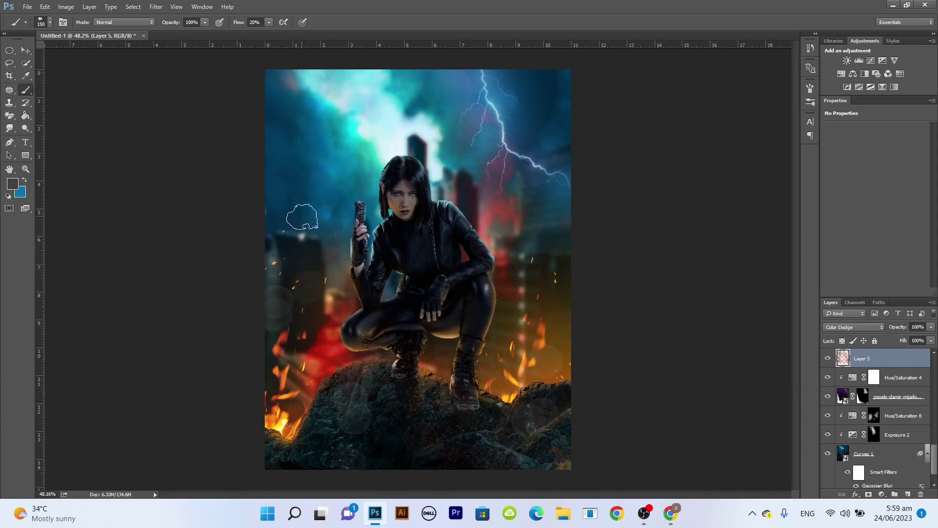
Step: Add Layer 6 above the pexels-deepak-ramesha-14171294 overlay, painting #878787 in Color Dodge
scroll(883, 411, up, 10)
click(895, 358)
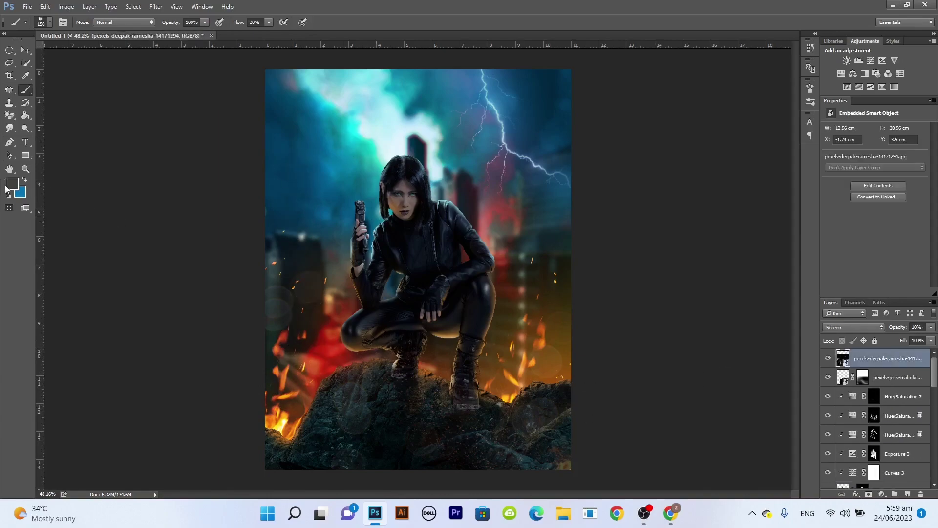
click(910, 494)
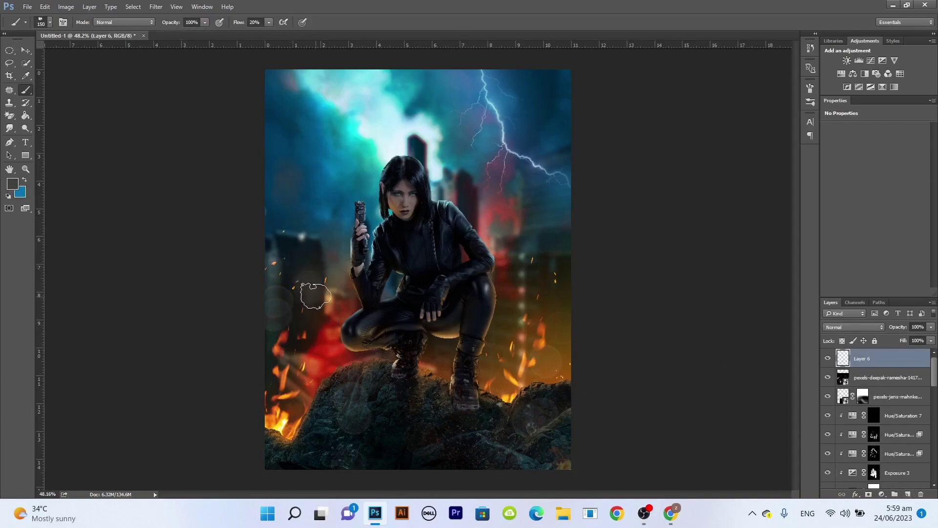
click(11, 184)
text(878787)
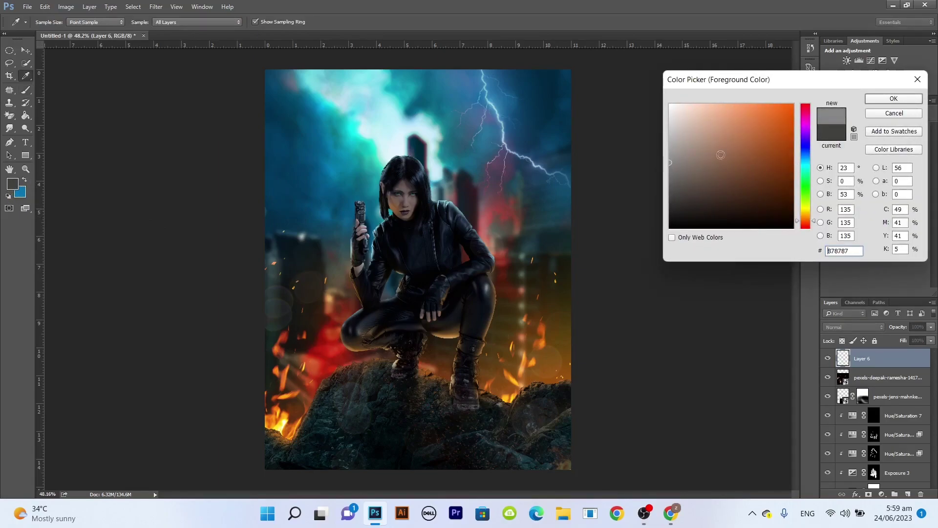
click(894, 99)
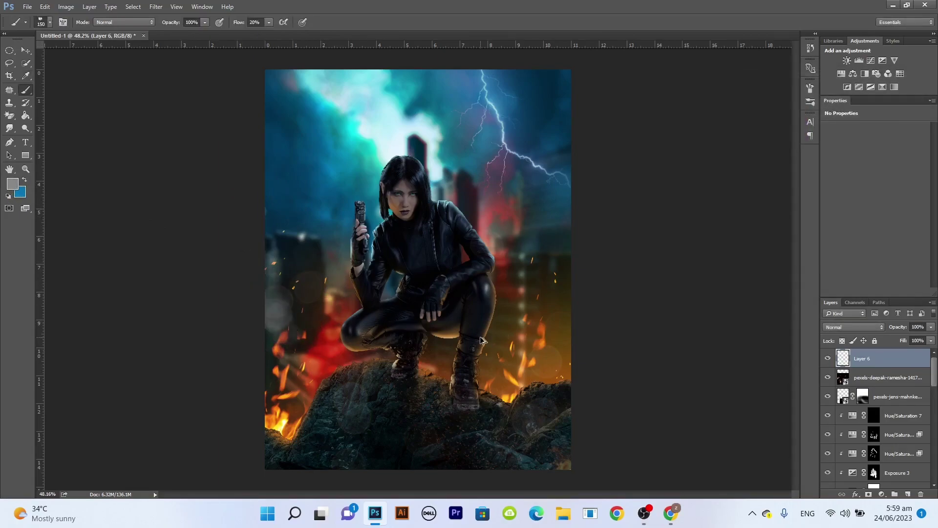
click(854, 327)
click(850, 368)
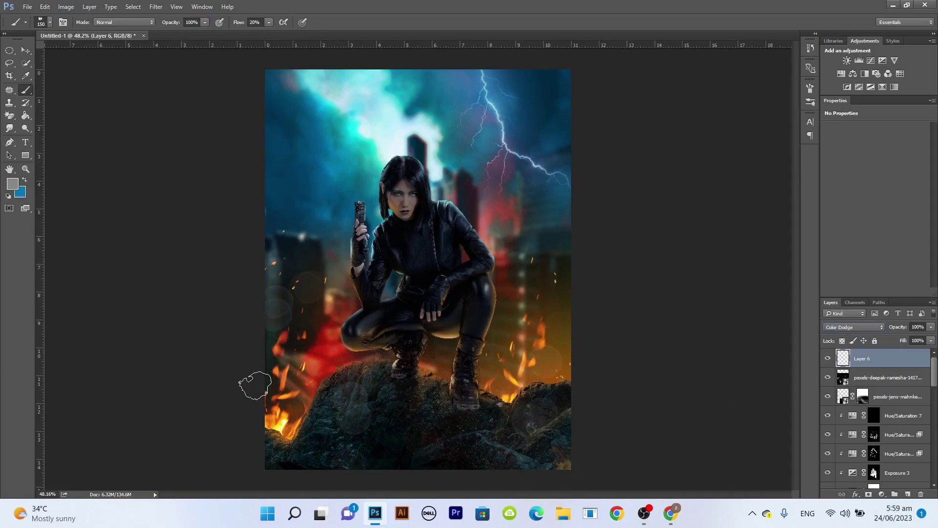
Step: Brighten the fire glows along the right side with a size-200 brush
key(bracketright)
key(bracketright)
key(bracketright)
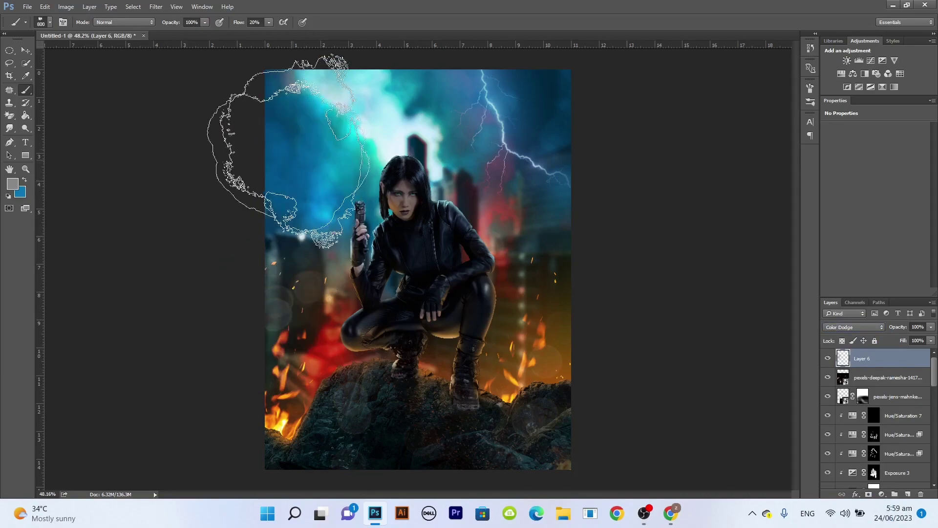
key(bracketleft)
key(bracketleft)
key(bracketleft)
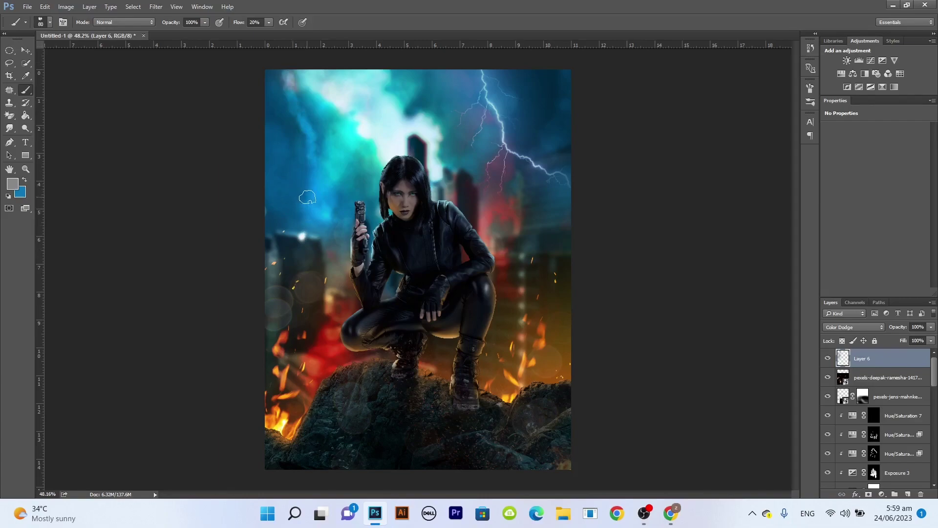
drag(548, 258, 568, 159)
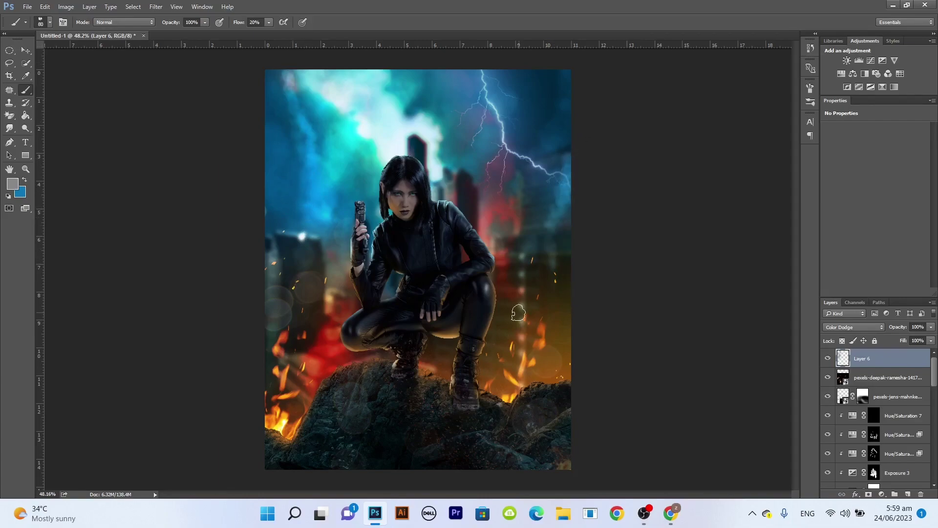
mouse_move(518, 313)
mouse_down()
mouse_move(508, 244)
mouse_move(540, 209)
mouse_up()
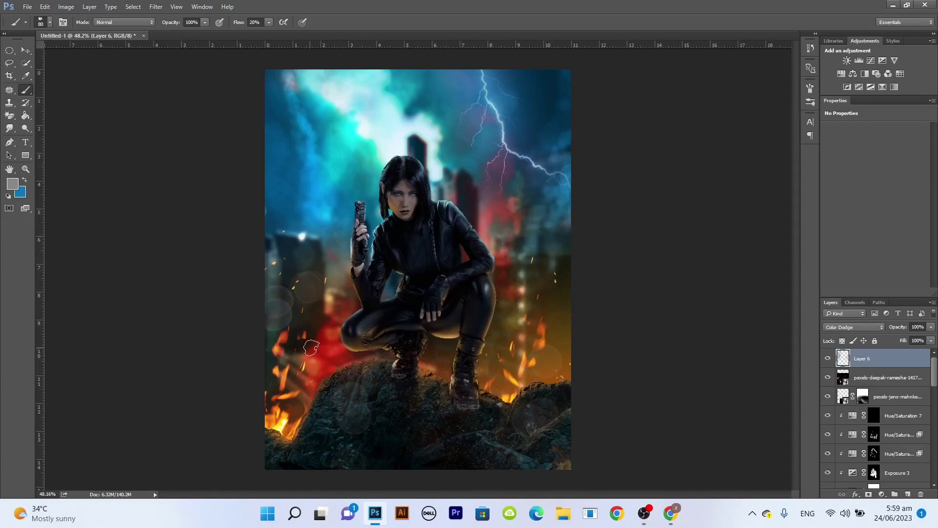
scroll(354, 269, down, 3)
scroll(350, 269, up, 2)
Step: Add empty Layer 7 with a sampled colour and soft size-1000 brush, undoing a Linear Dodge trial
key(v)
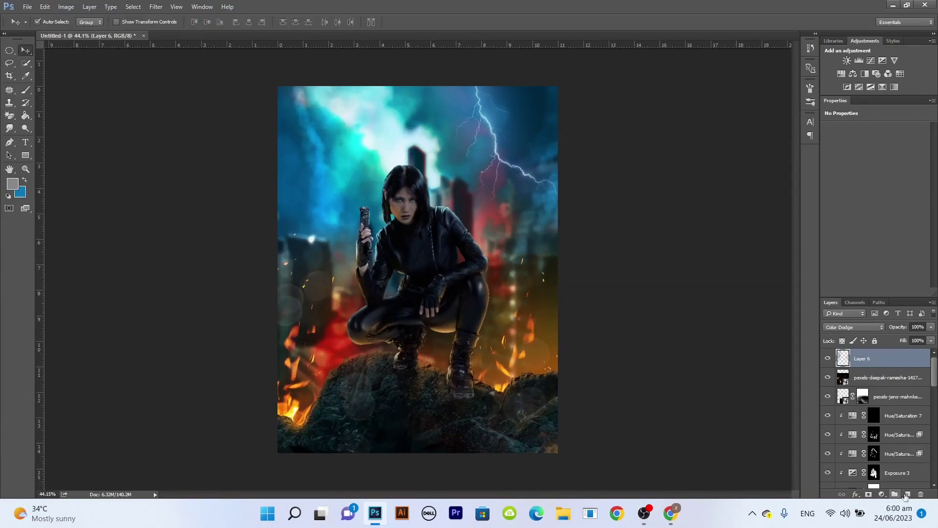
click(905, 496)
key(i)
key(b)
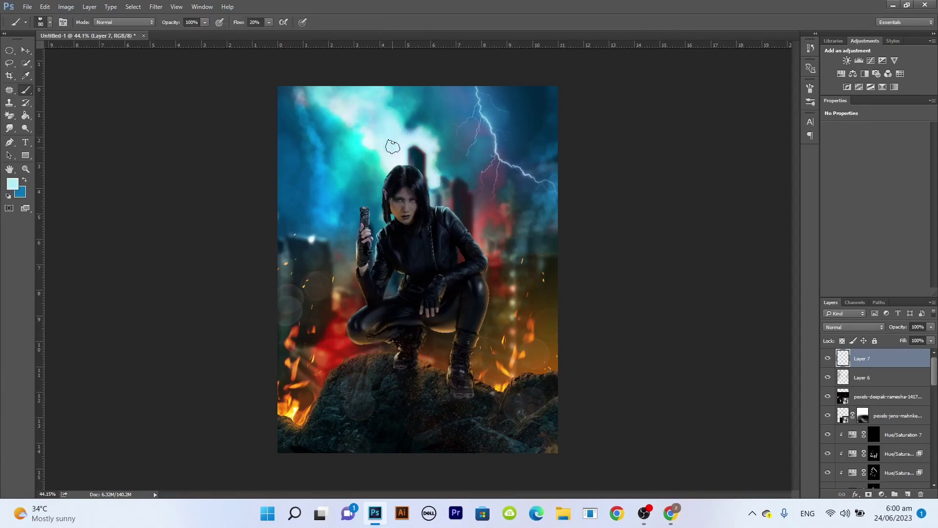
click(51, 22)
double_click(76, 101)
click(851, 327)
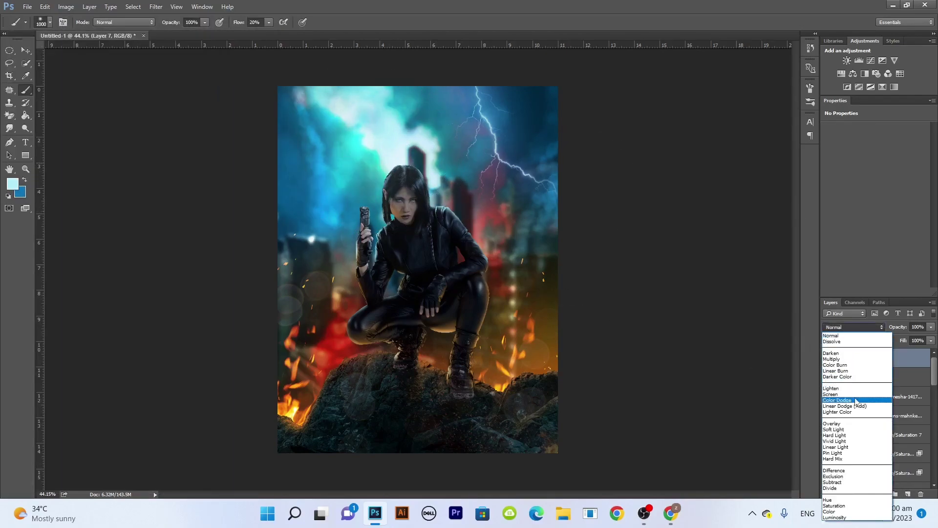
click(853, 403)
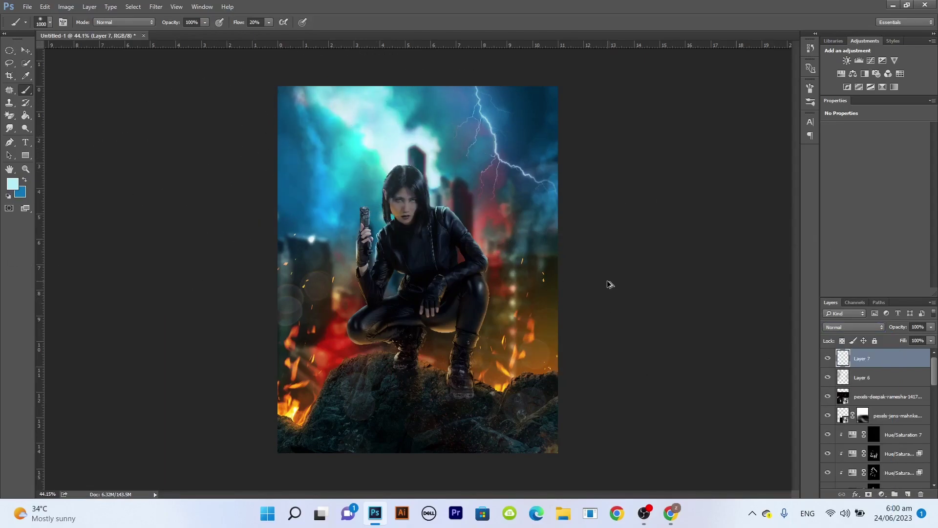
key(ctrl+z)
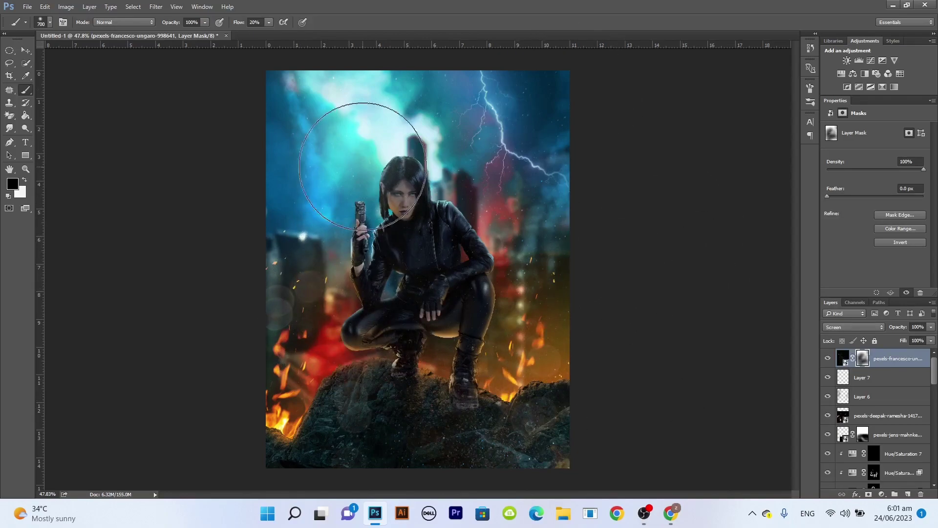
Step: Mask the overlay to hide it near the figure and reveal it over the lower-left fire
drag(391, 220, 305, 304)
key(x)
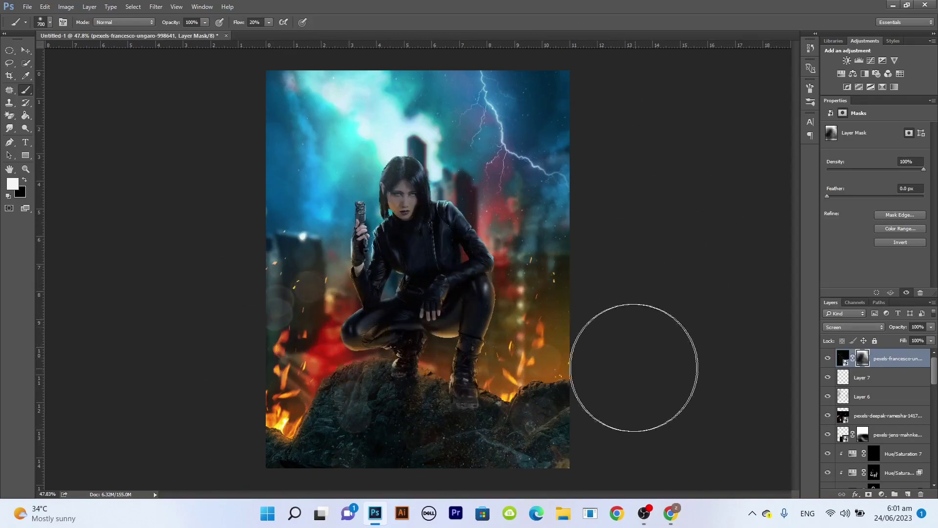
drag(279, 413, 251, 339)
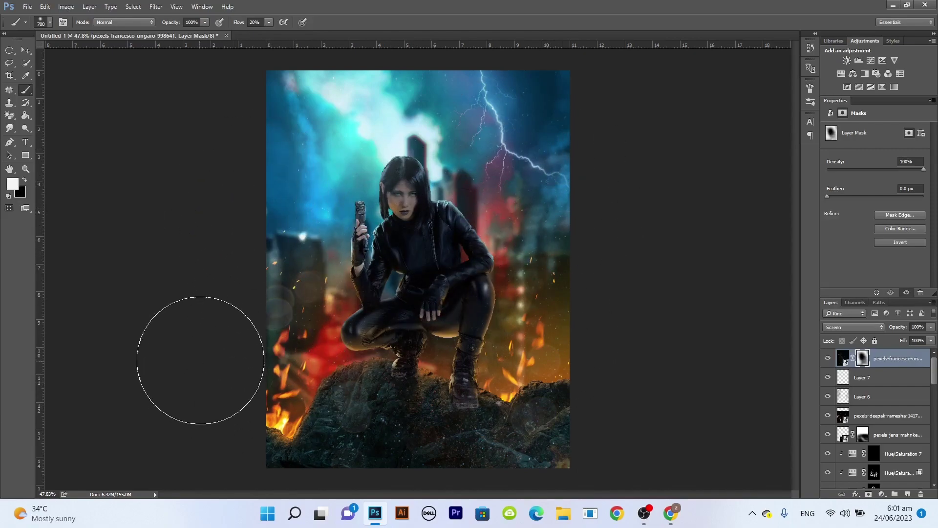
Step: Tint the overlay with a colorized Hue/Saturation layer at Hue 22, Lightness -14
click(842, 73)
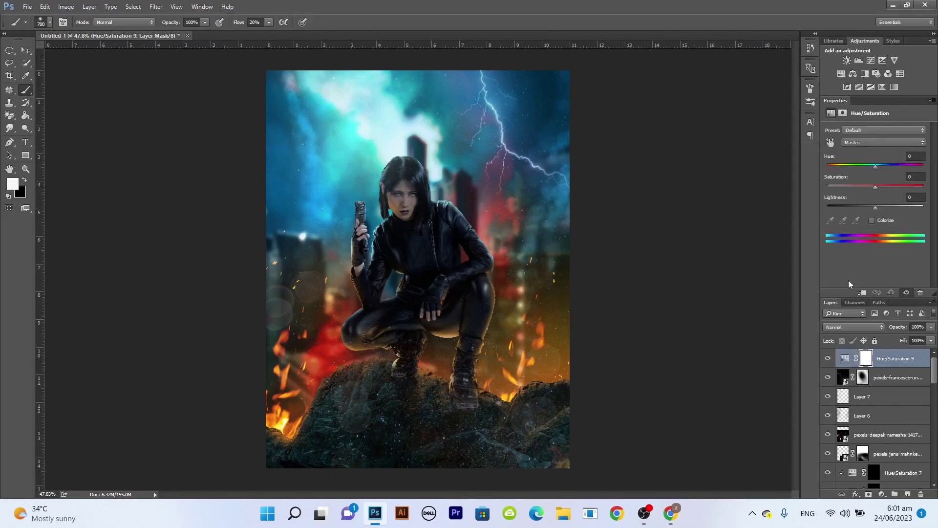
click(872, 221)
drag(828, 167, 834, 169)
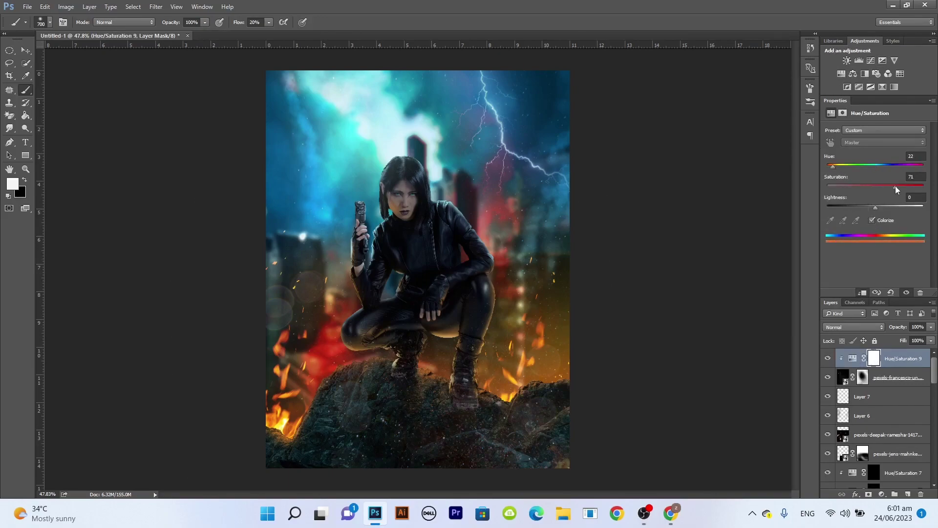
drag(875, 206, 864, 212)
Step: Stamp visible into Layer 8 and grade it in Camera Raw: Clarity +42, Shadows +18, Saturation +6, warmer
key(ctrl+shift+alt+e)
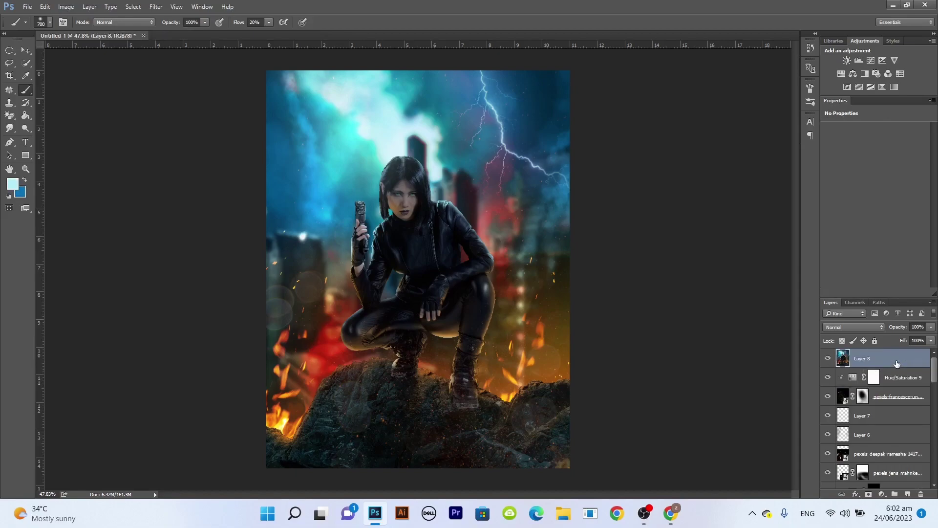
key(ctrl+shift+a)
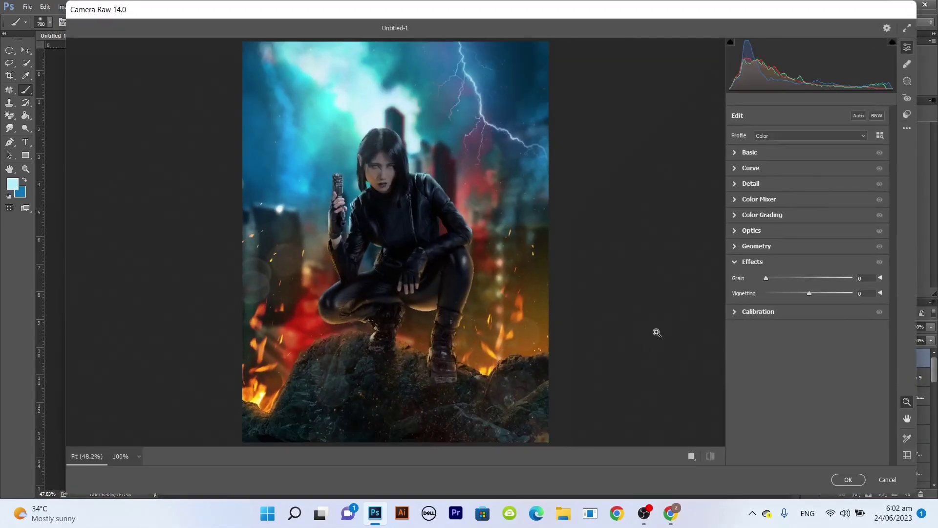
click(735, 153)
drag(816, 298, 835, 298)
drag(813, 246, 792, 234)
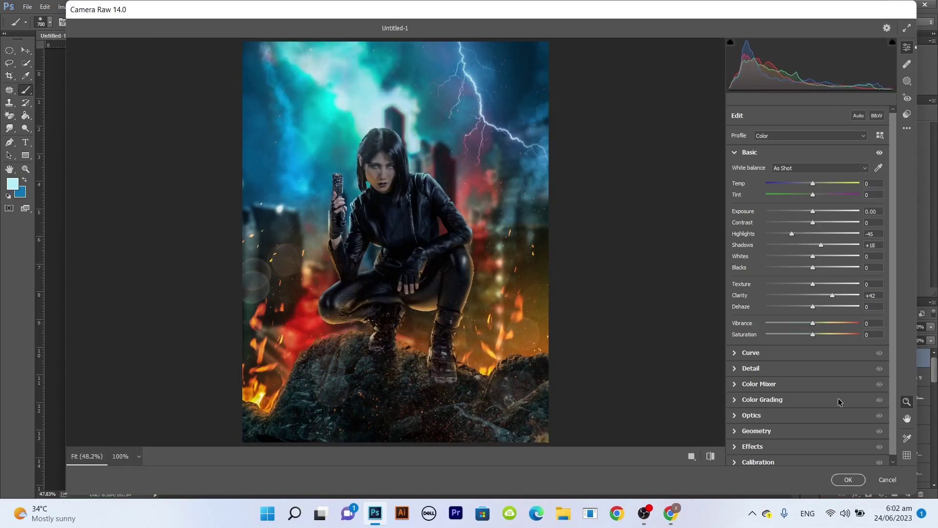
drag(813, 335, 816, 335)
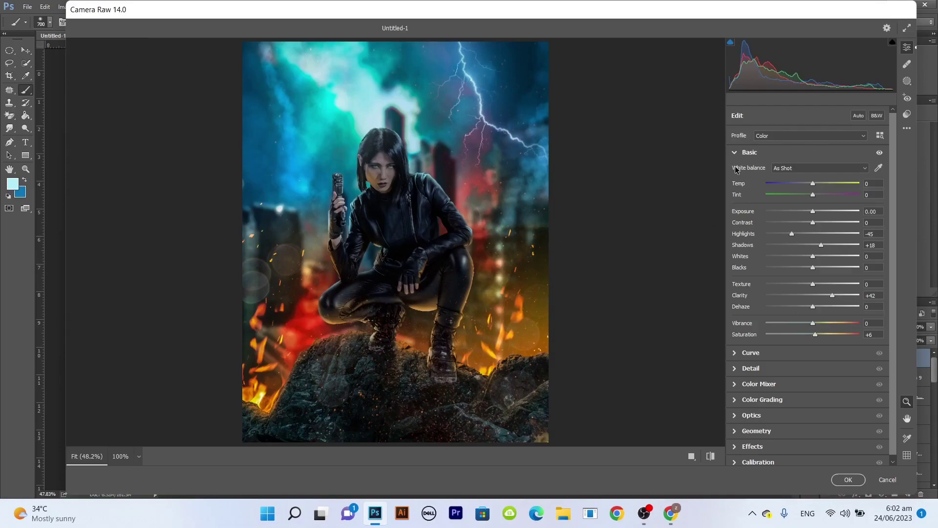
drag(813, 184, 820, 196)
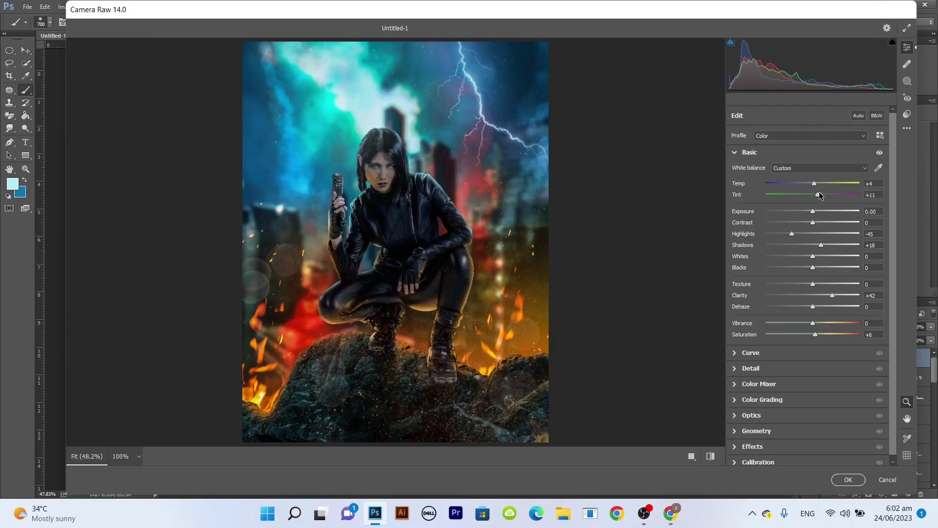
Step: Add a -14 vignette in Camera Raw's Effects panel
click(749, 152)
click(753, 262)
drag(809, 293, 799, 293)
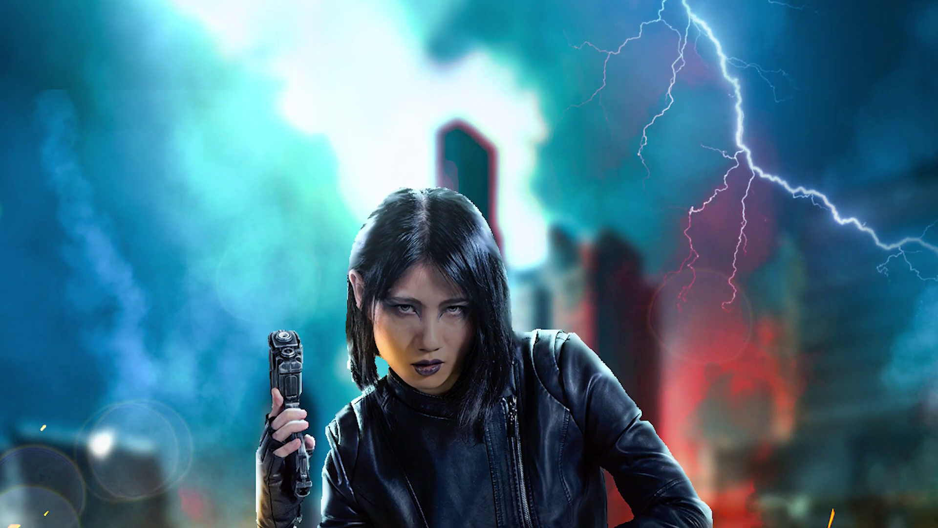